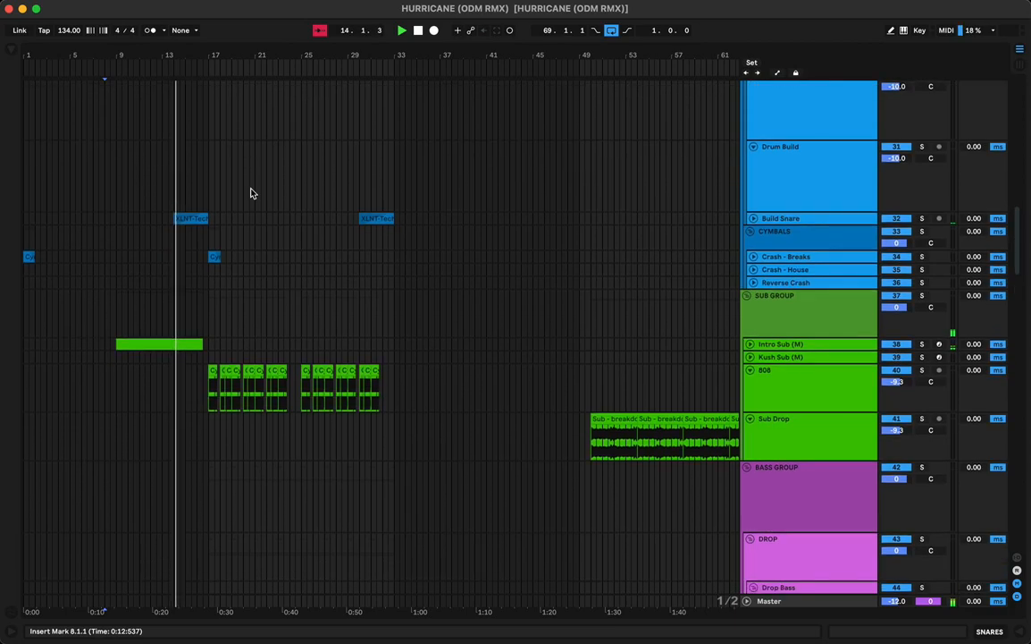
# Search the VOCALS sample folder for "_B_" and stop the arrangement playback
pyautogui.scroll(-20, 250, 193)
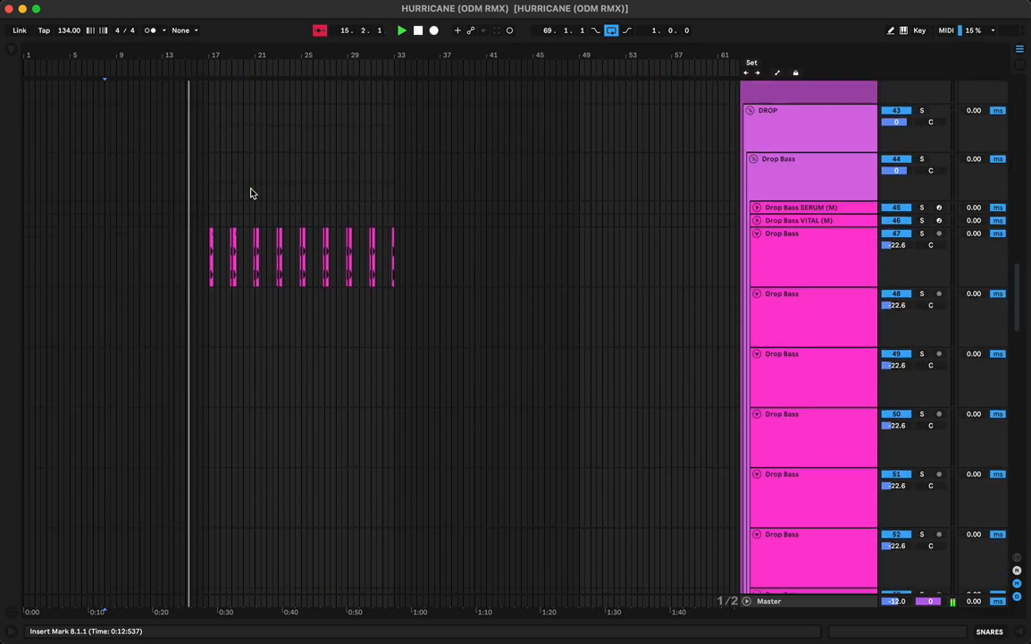
pyautogui.scroll(-15, 250, 193)
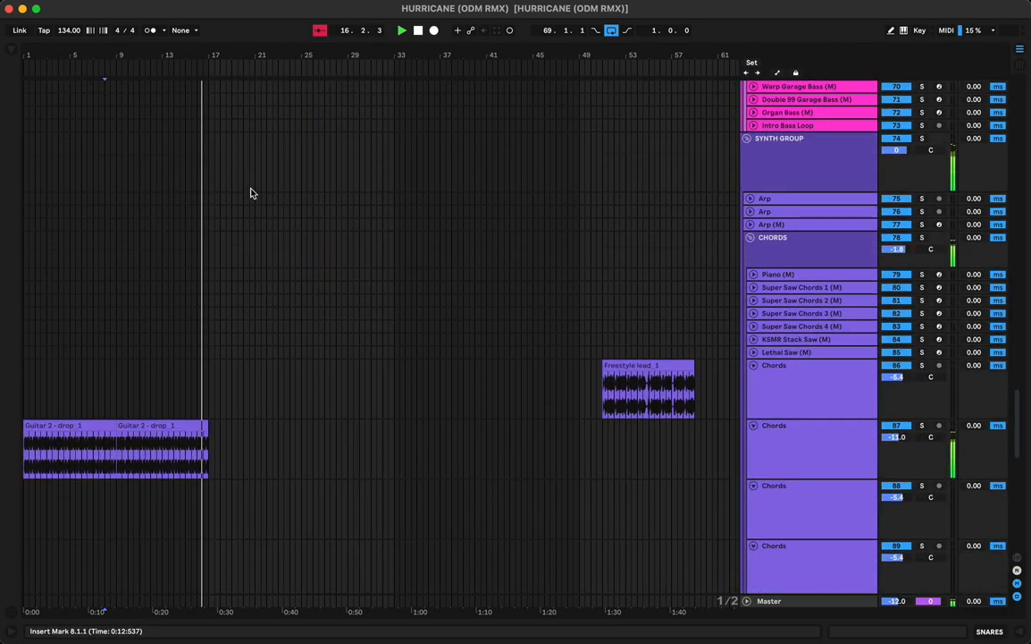
pyautogui.scroll(-9, 250, 193)
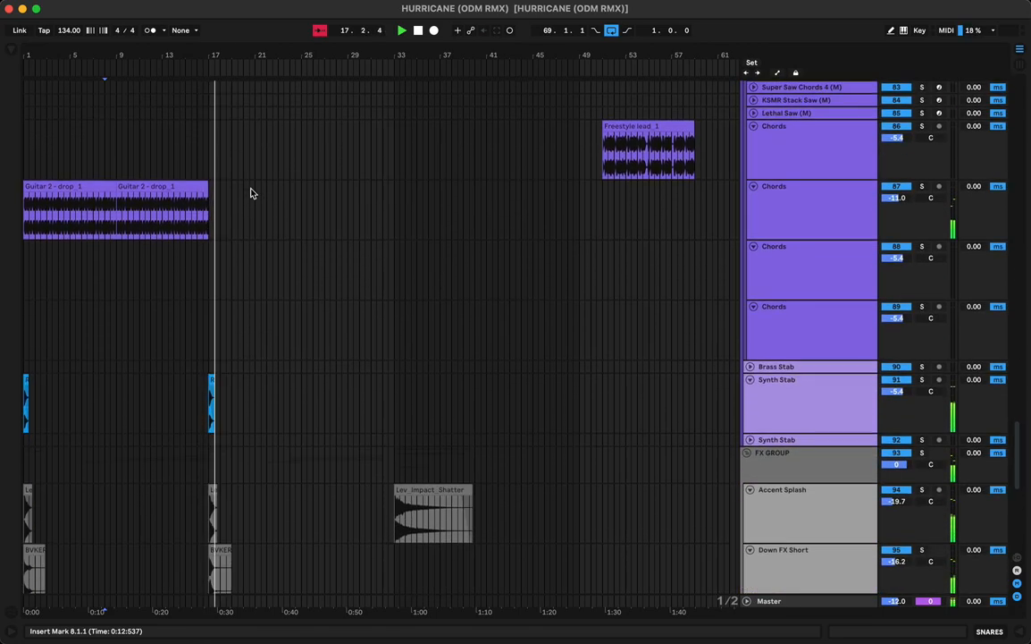
pyautogui.scroll(-10, 250, 193)
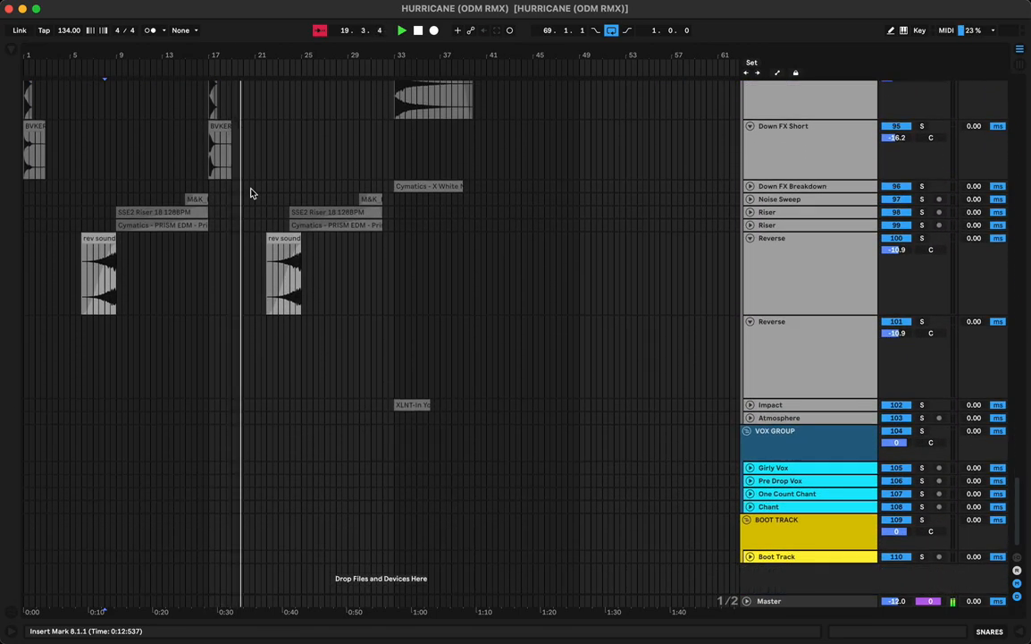
pyautogui.click(12, 51)
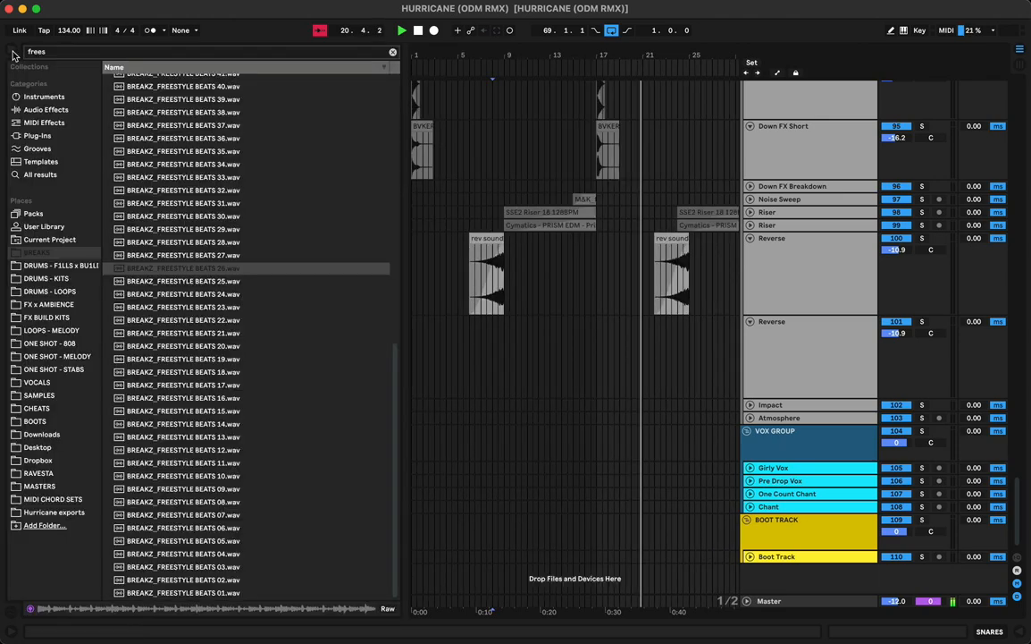
pyautogui.moveTo(57, 53); pyautogui.dragTo(3, 53)
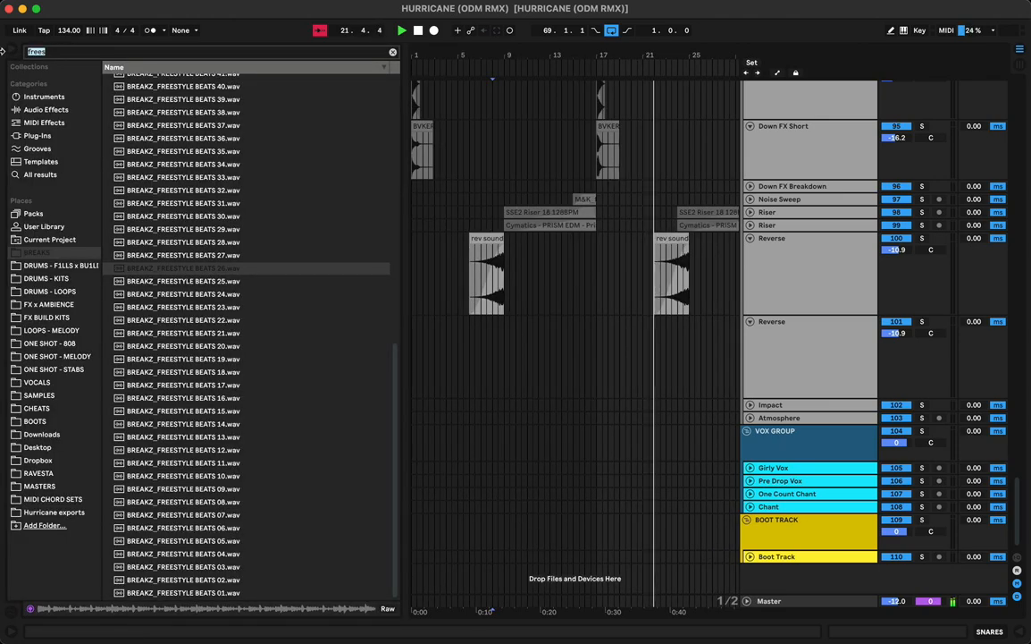
pyautogui.write('_B_')
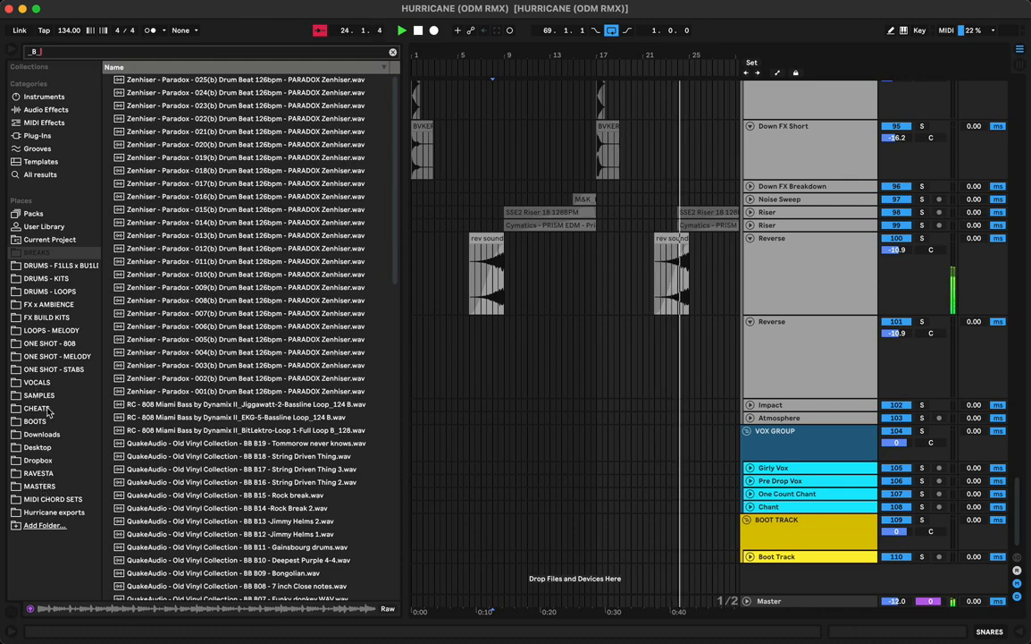
pyautogui.click(37, 382)
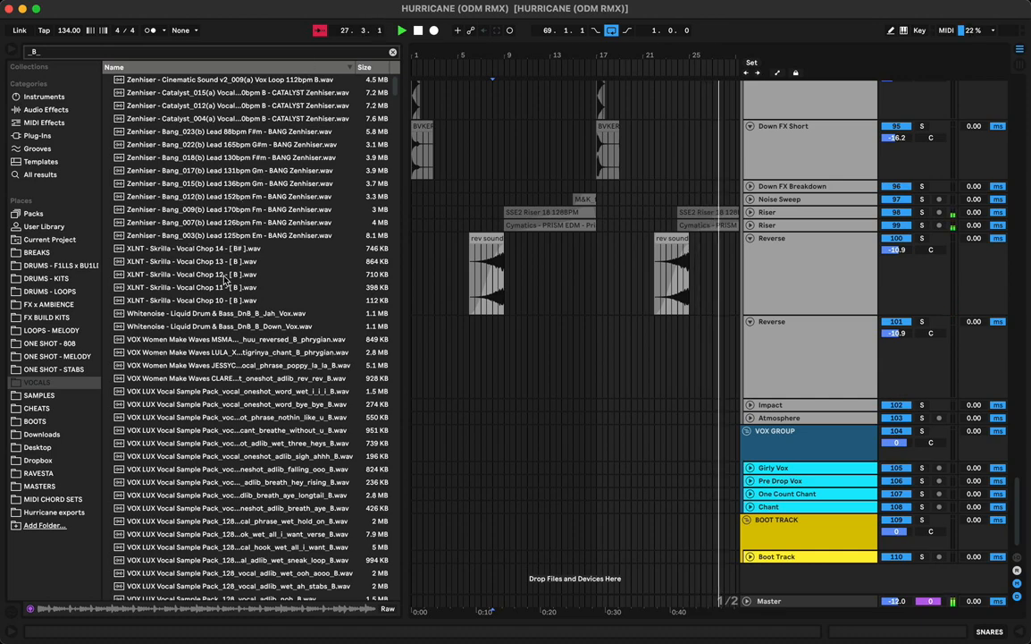
pyautogui.press('space')
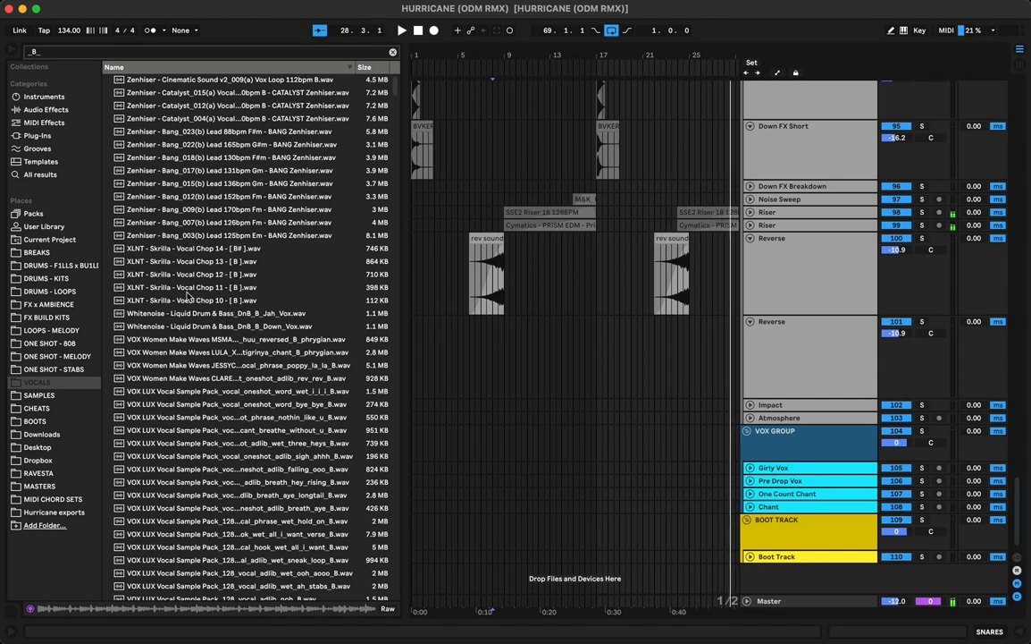
# Preview the XLNT Skrilla vocal chops, the Whitenoise drum and bass vocals, a VOX Women Make Waves vocal and the VOX LUX "three_heys" adlib
pyautogui.click(177, 288)
pyautogui.click(172, 279)
pyautogui.click(176, 262)
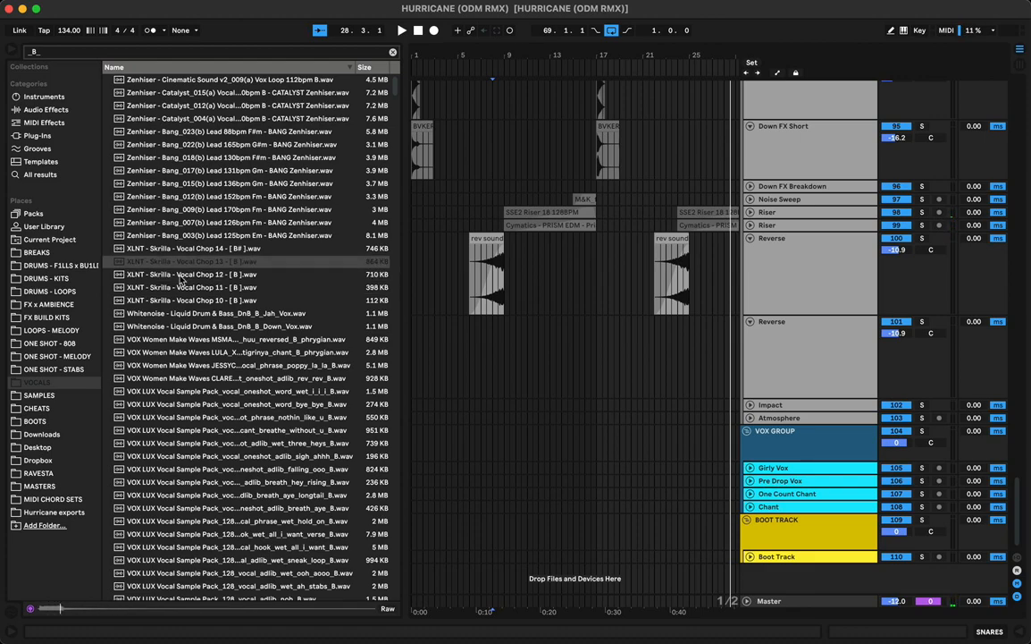
pyautogui.click(177, 313)
pyautogui.click(177, 329)
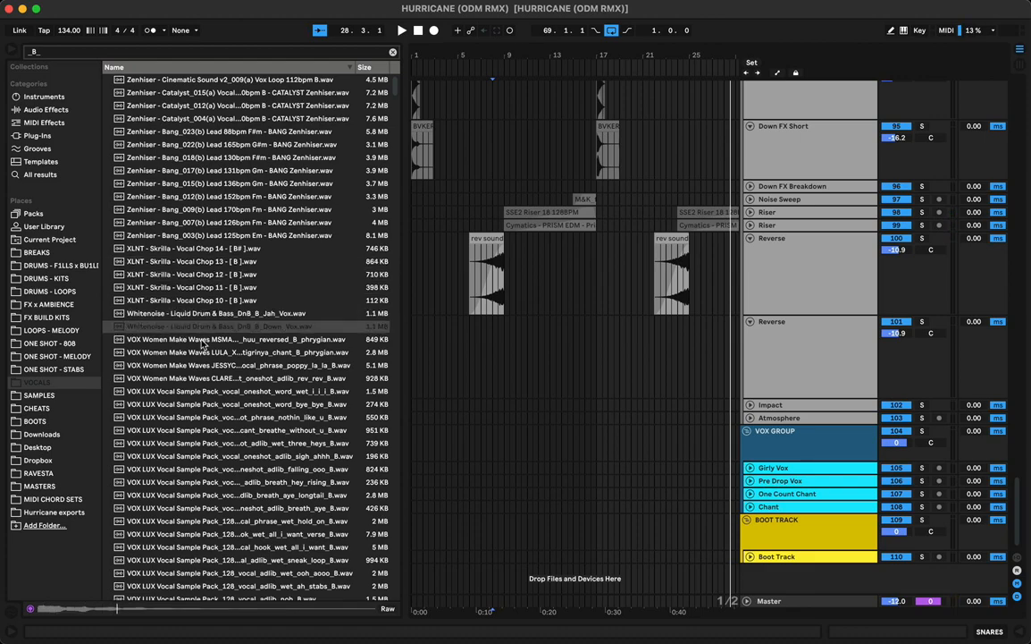
pyautogui.click(203, 340)
pyautogui.click(204, 444)
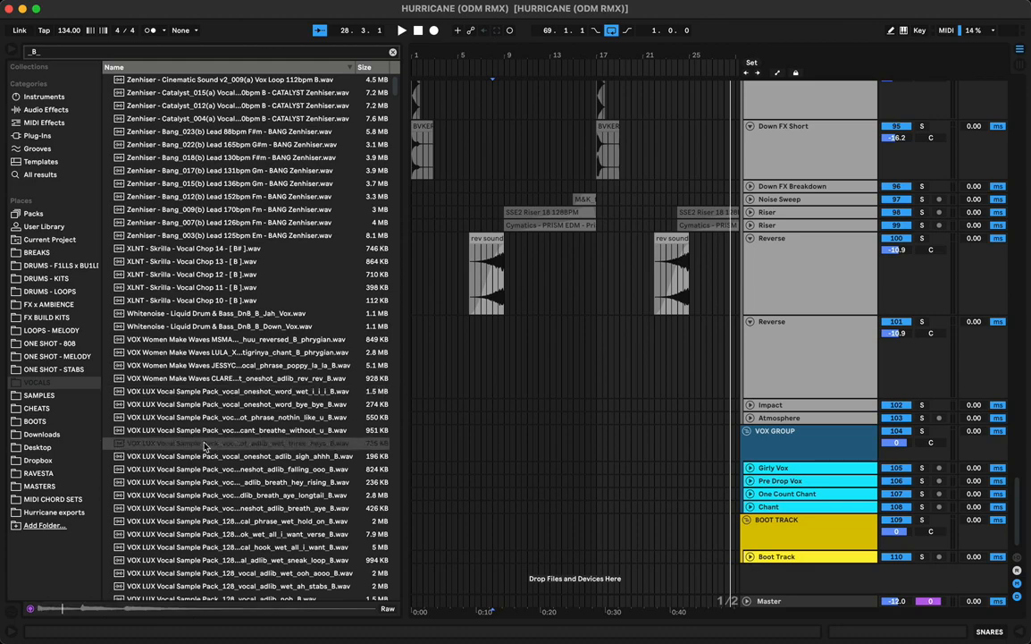
# Preview the VOX LUX 128 vocals and the VOX Linney adlib, riser and "stay_forever" hook samples
pyautogui.scroll(-5, 202, 445)
pyautogui.click(183, 345)
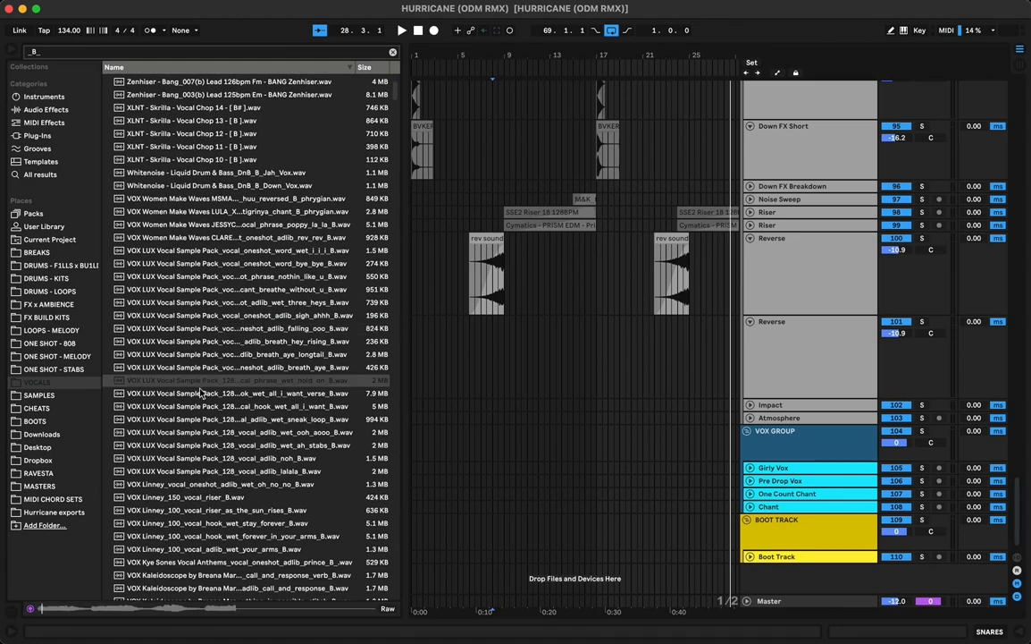
pyautogui.click(193, 436)
pyautogui.click(190, 485)
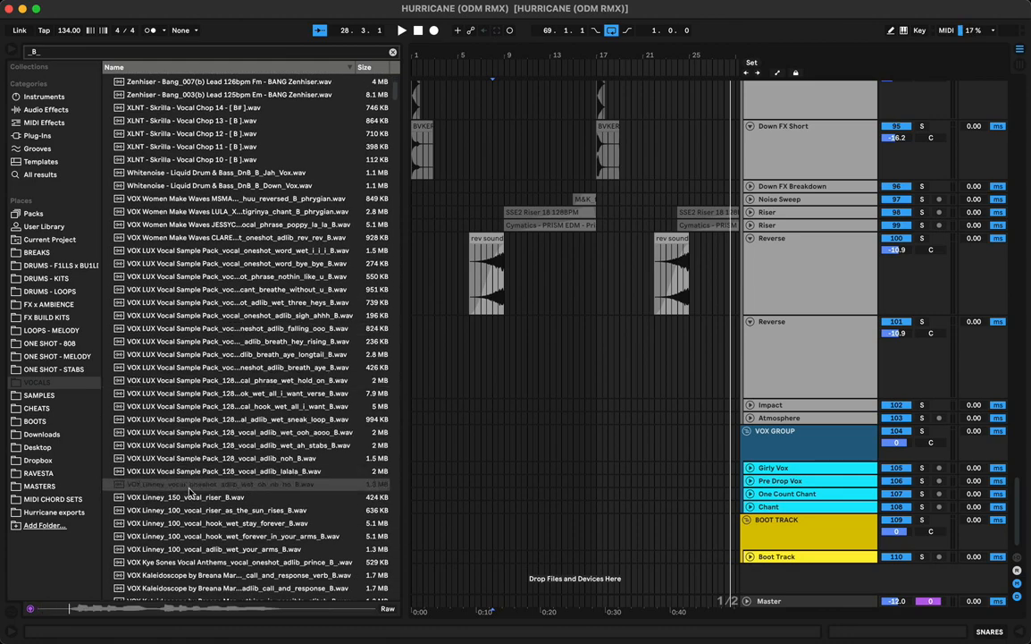
pyautogui.click(186, 498)
pyautogui.click(186, 523)
pyautogui.scroll(-5, 185, 500)
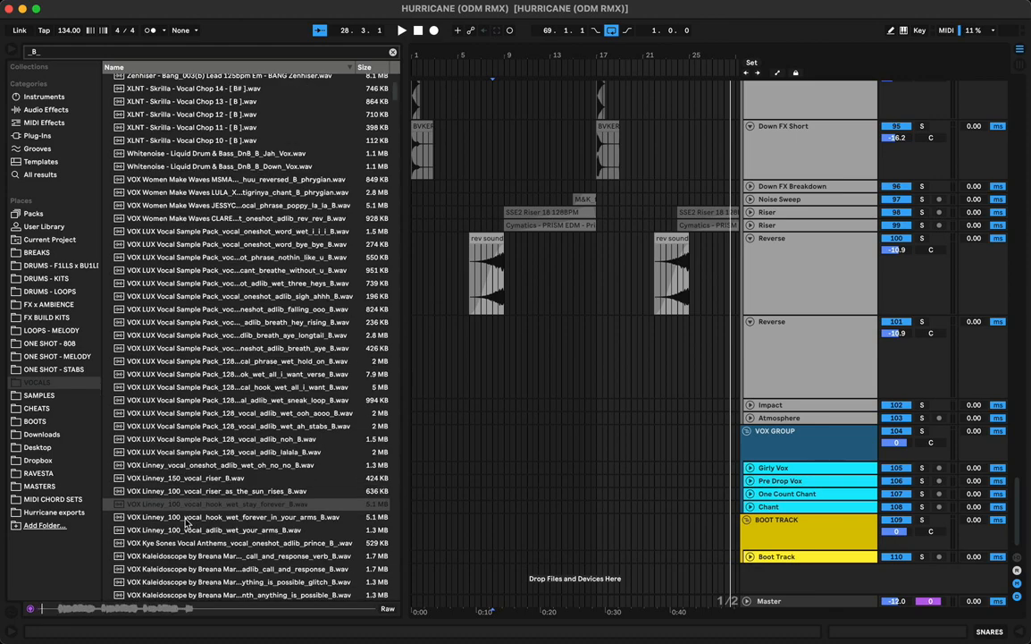
# Preview the VOX Kye Sones, Kaleidoscope and JASPR samples, plus the VOX Linney "your_arms" vocals
pyautogui.click(199, 438)
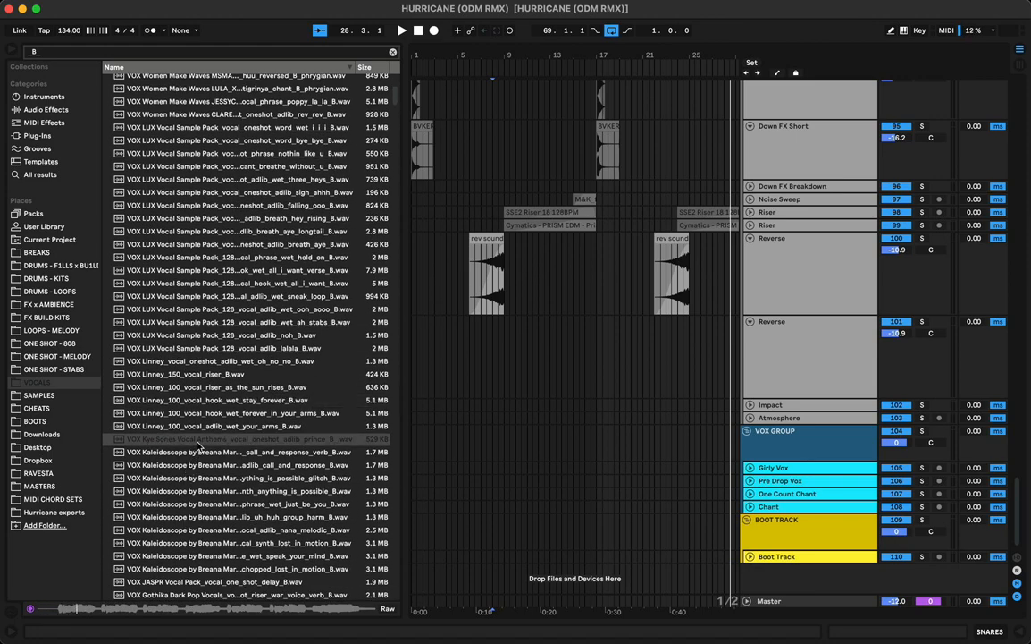
pyautogui.click(192, 455)
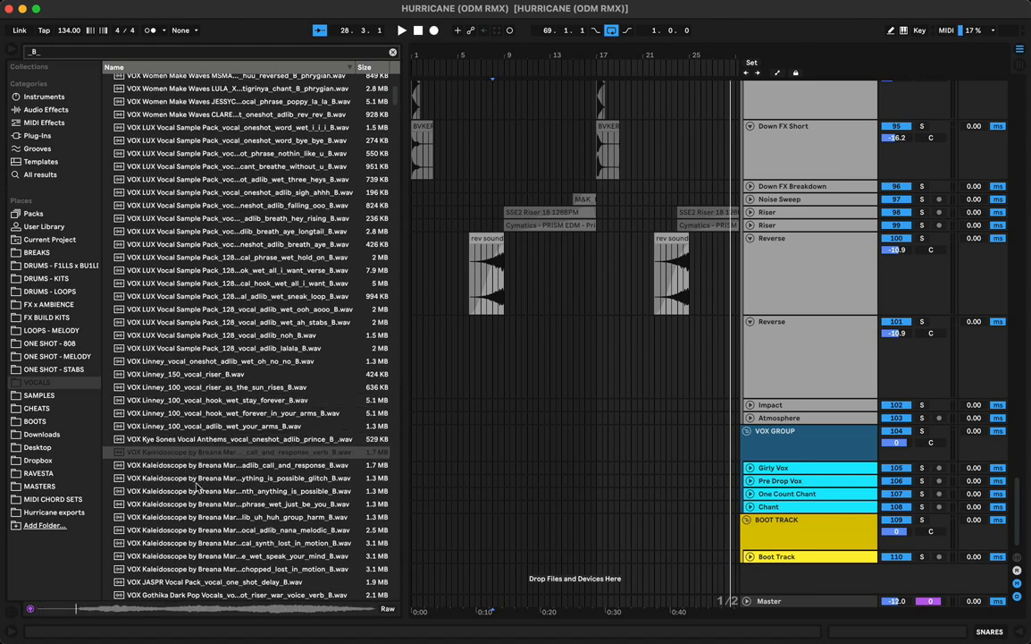
pyautogui.click(207, 479)
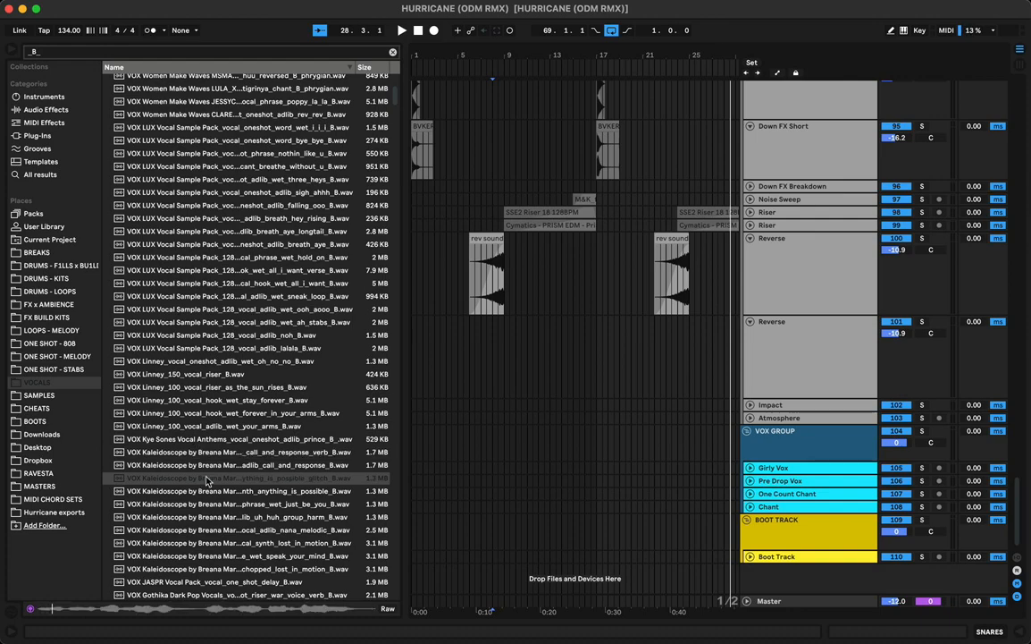
pyautogui.click(207, 429)
pyautogui.click(218, 414)
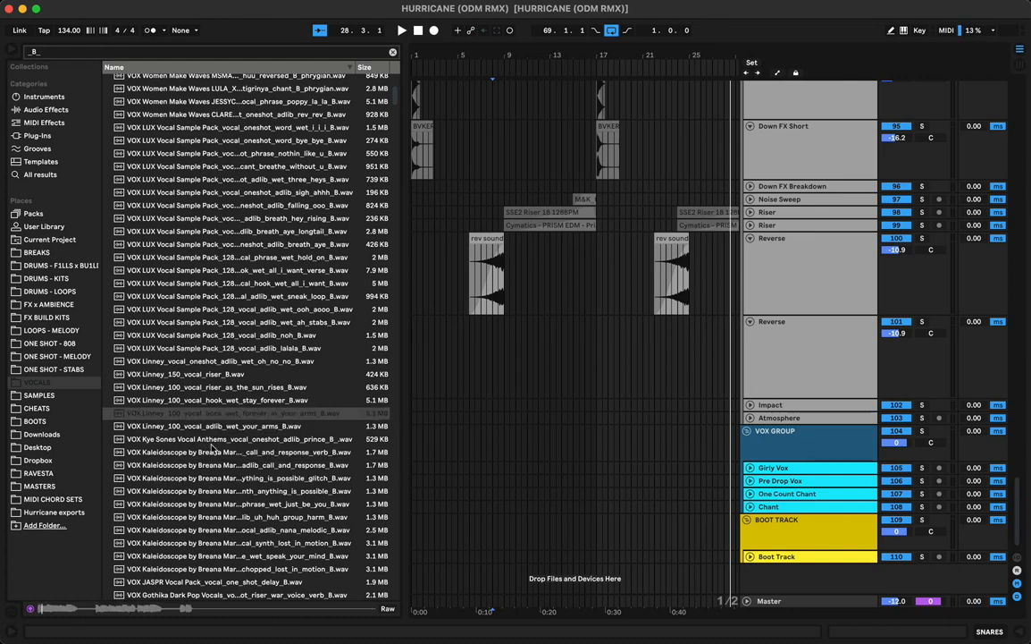
pyautogui.scroll(-3, 206, 487)
pyautogui.click(210, 412)
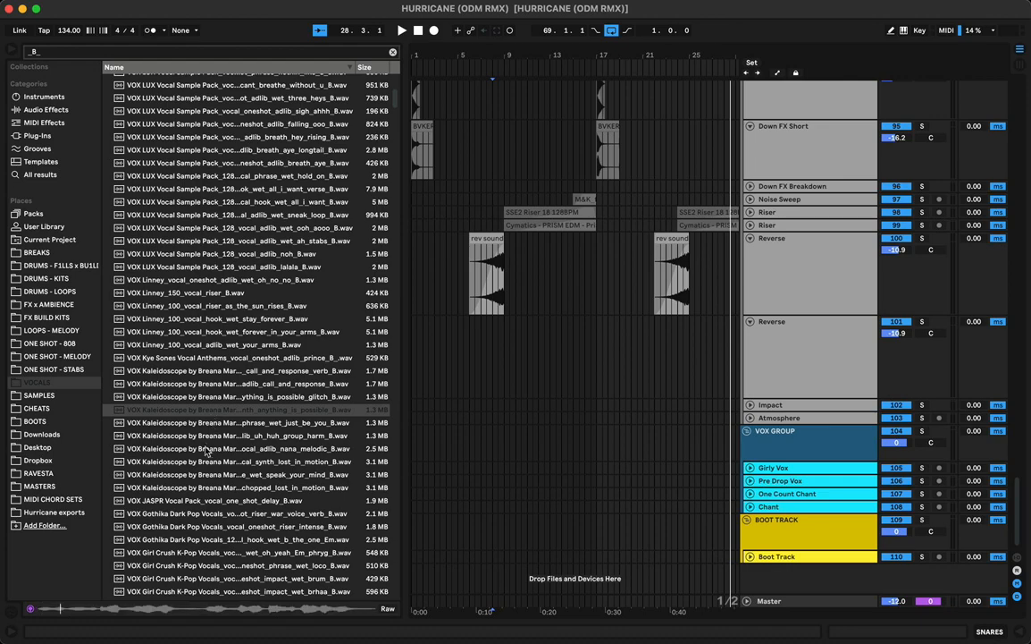
pyautogui.click(206, 449)
pyautogui.click(197, 502)
pyautogui.scroll(-4, 197, 506)
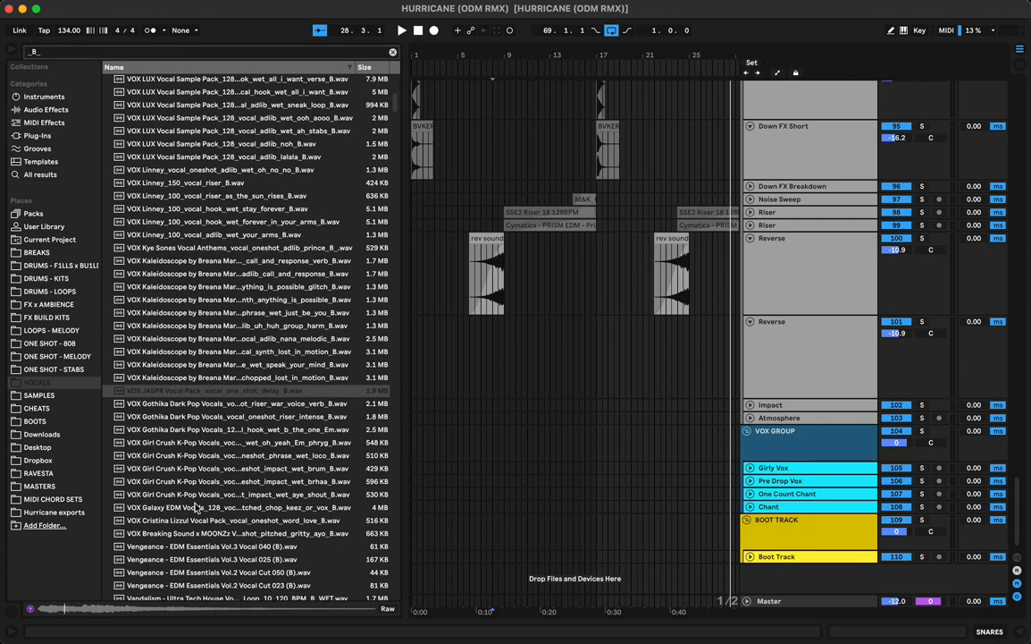
# Preview the Gothika risers and hook, Girl Crush K-Pop shouts and impacts, and the Galaxy EDM chop for a suitable chant
pyautogui.click(224, 408)
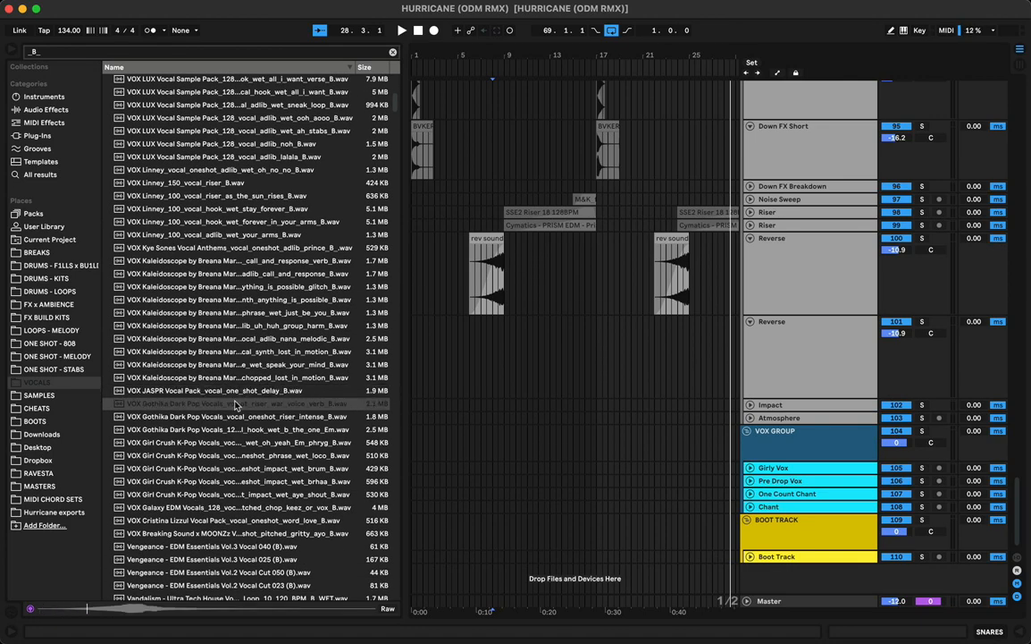
pyautogui.click(233, 379)
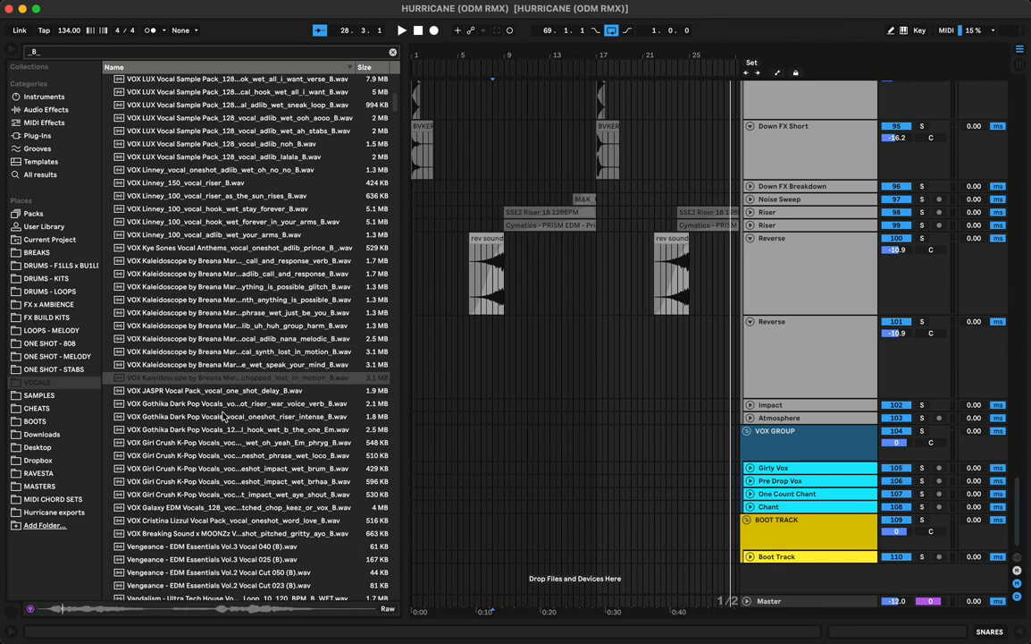
pyautogui.click(221, 417)
pyautogui.click(224, 430)
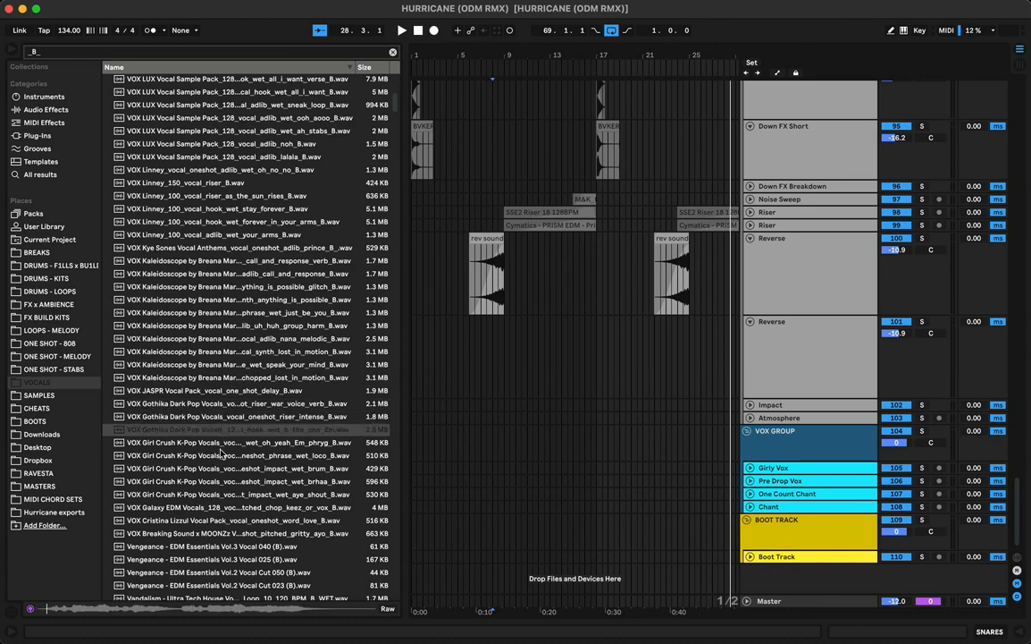
pyautogui.click(218, 443)
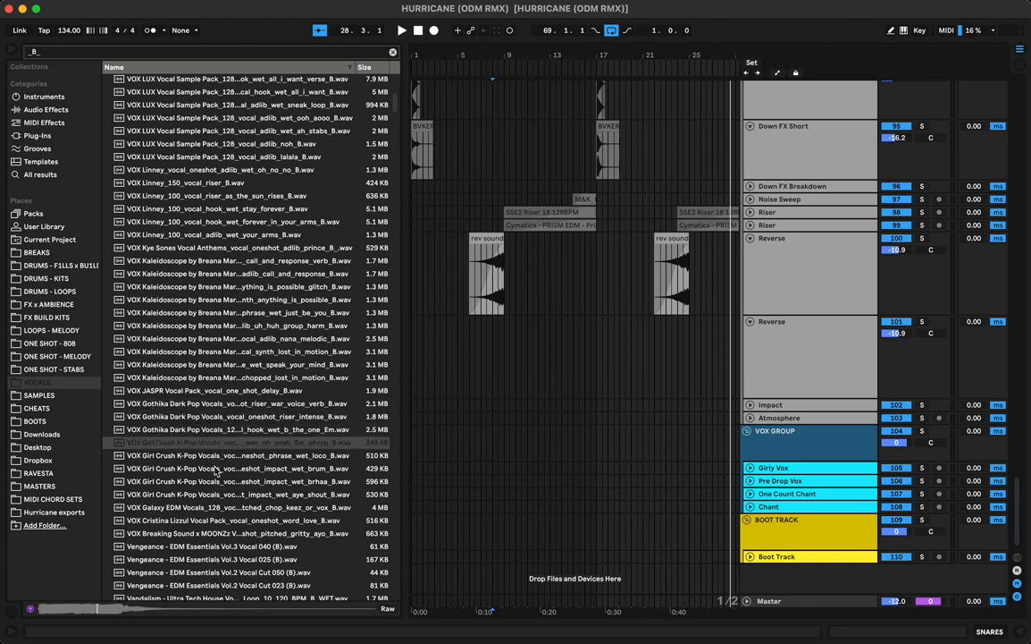
pyautogui.click(214, 468)
pyautogui.scroll(-3, 215, 456)
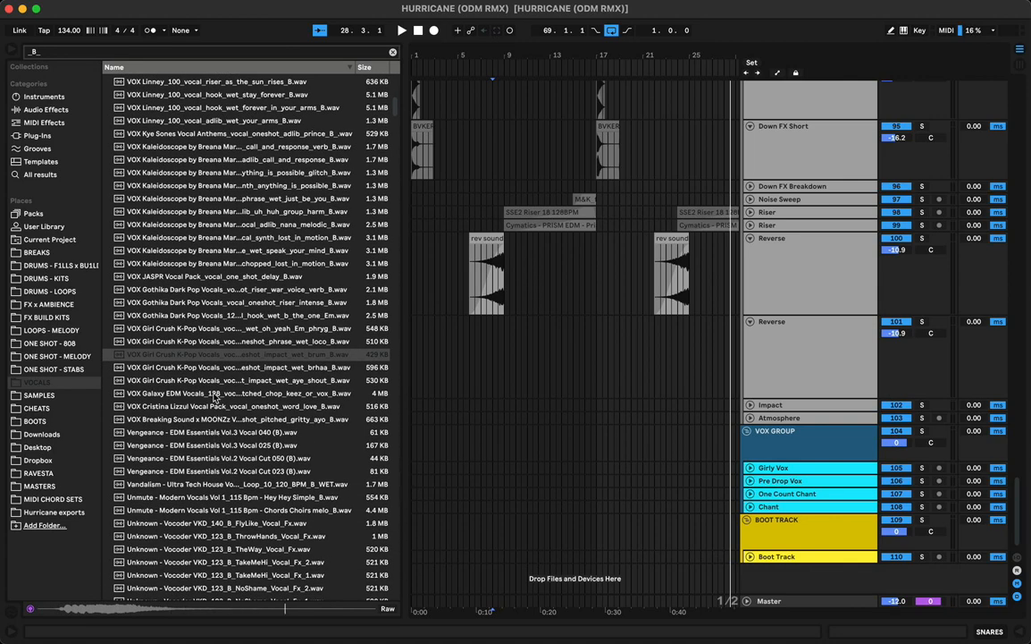
pyautogui.click(213, 369)
pyautogui.click(206, 406)
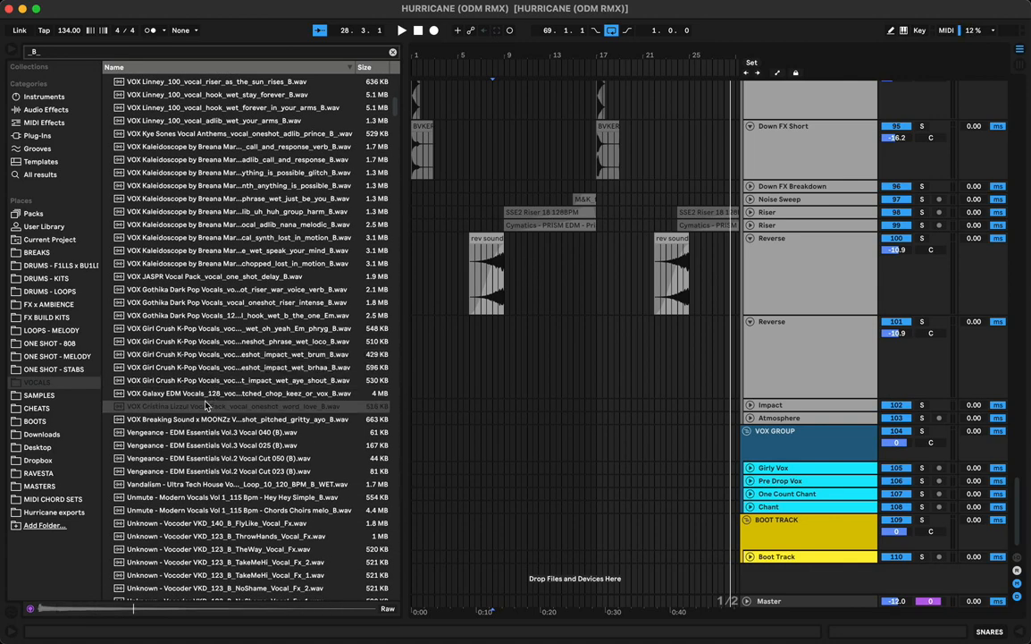
pyautogui.click(213, 393)
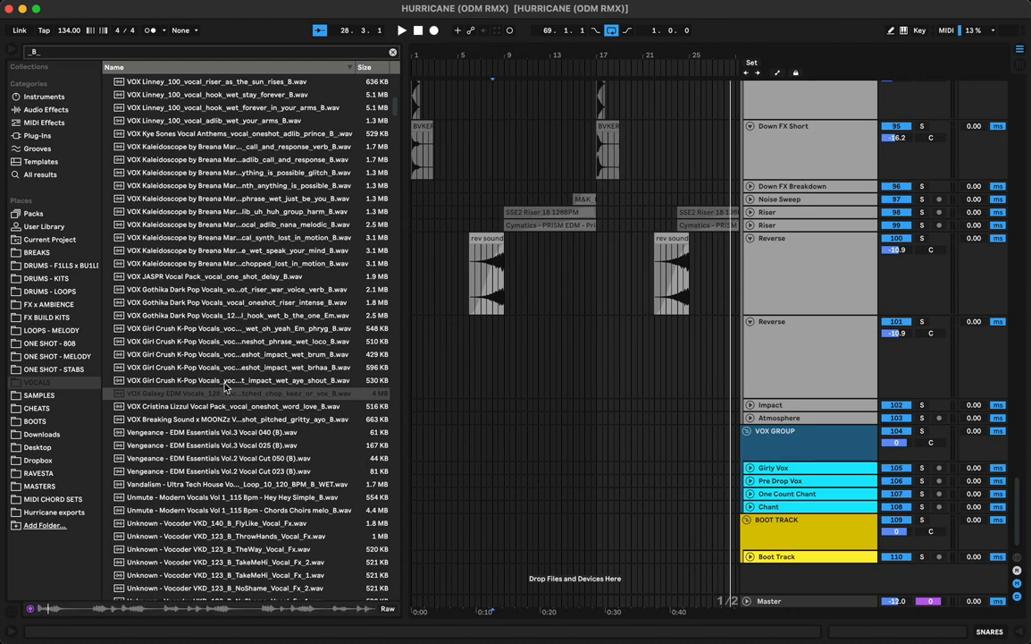
# Place the VOX Girl Crush K-Pop "impact_wet_aye_shout_B" sample on the Chant track at bar 17
pyautogui.click(225, 382)
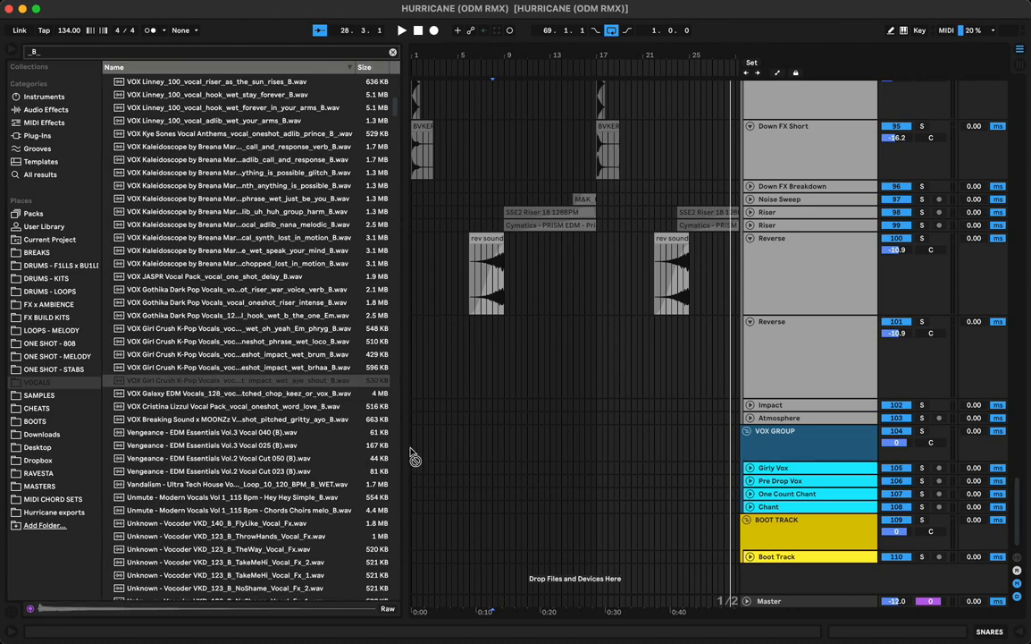
pyautogui.moveTo(413, 457); pyautogui.dragTo(520, 501)
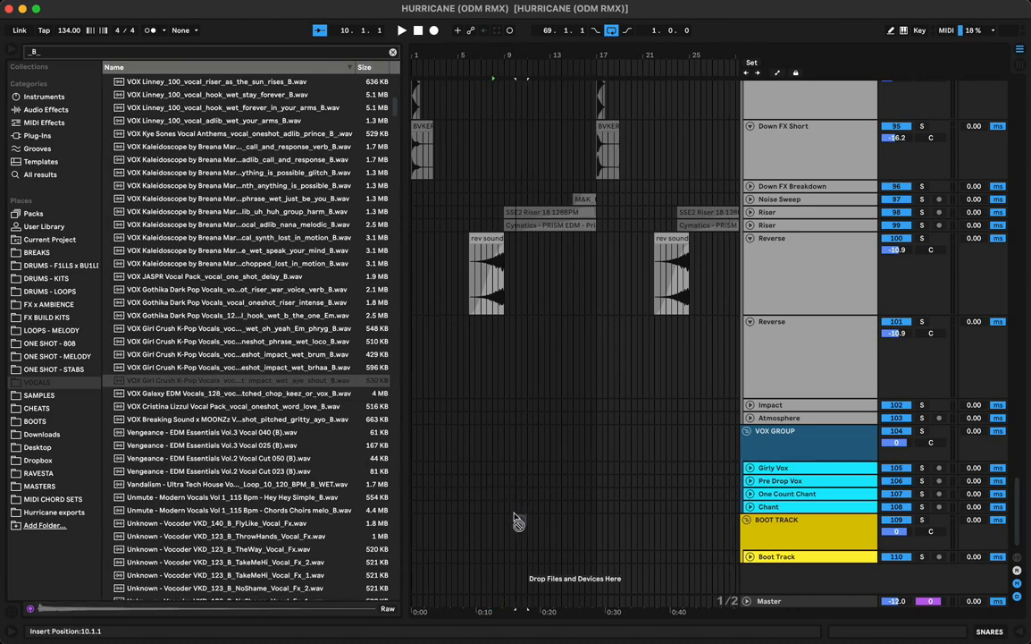
pyautogui.moveTo(600, 510); pyautogui.dragTo(601, 508)
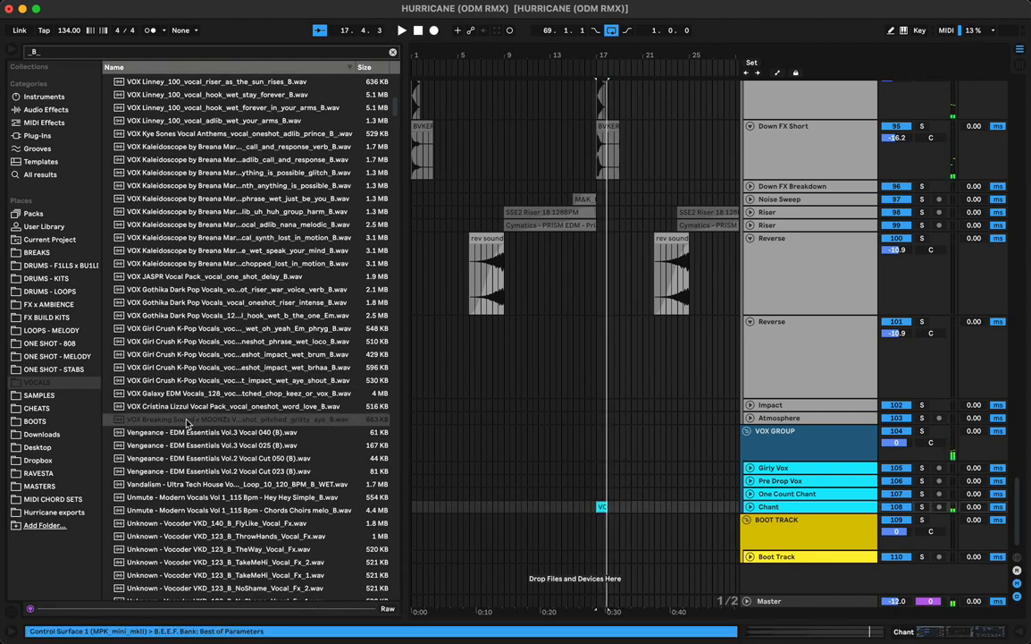
# Preview the Vengeance vocal cuts, the Vandalism and Unmute vocals, and the Vocoder VKD vocal FX samples
pyautogui.click(185, 458)
pyautogui.click(186, 473)
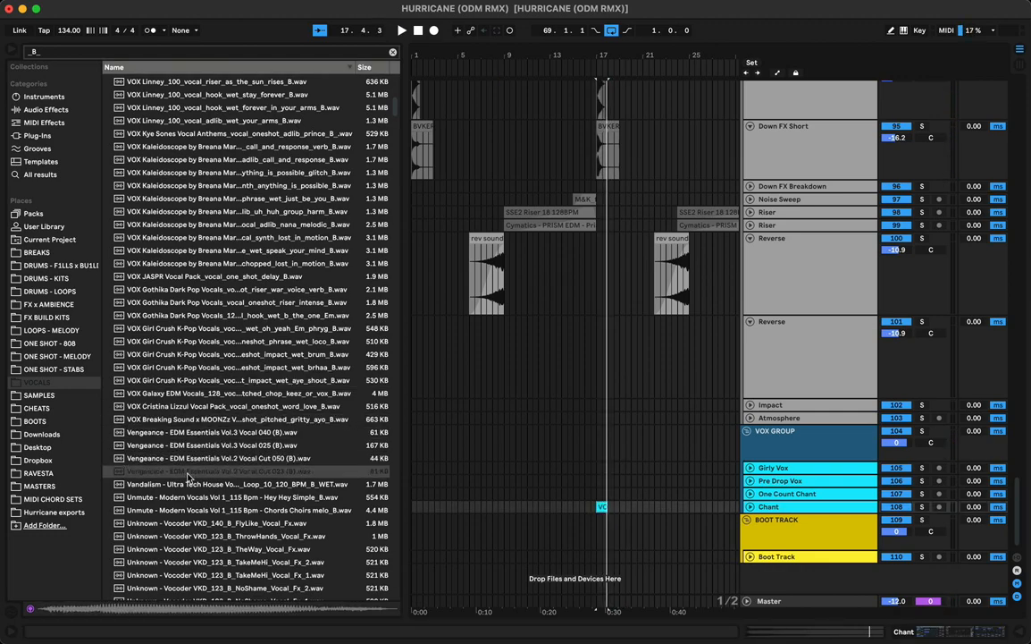
pyautogui.click(193, 484)
pyautogui.click(198, 509)
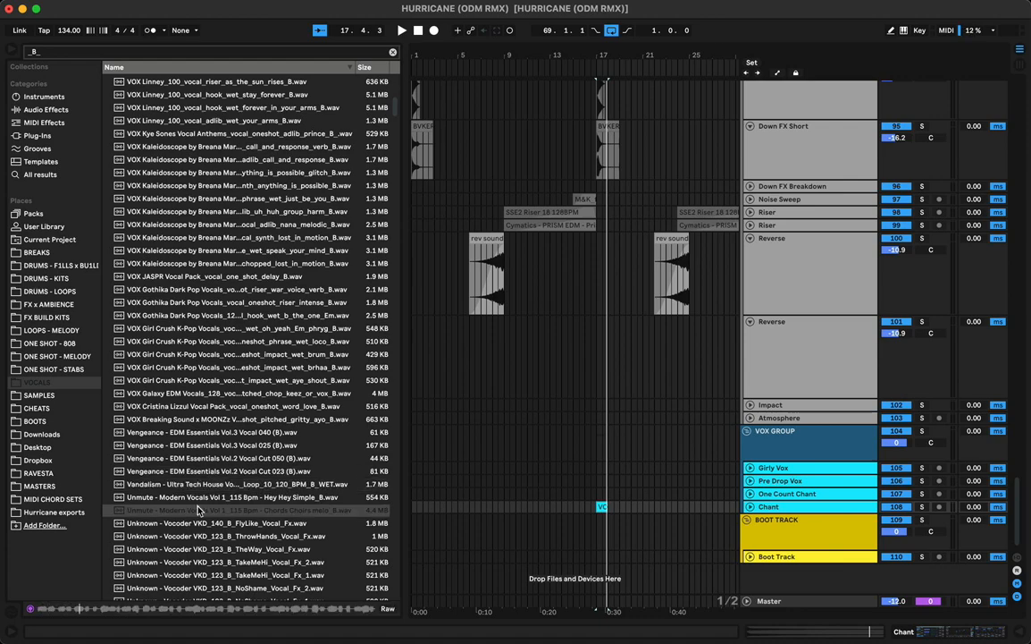
pyautogui.scroll(-5, 209, 503)
pyautogui.click(210, 377)
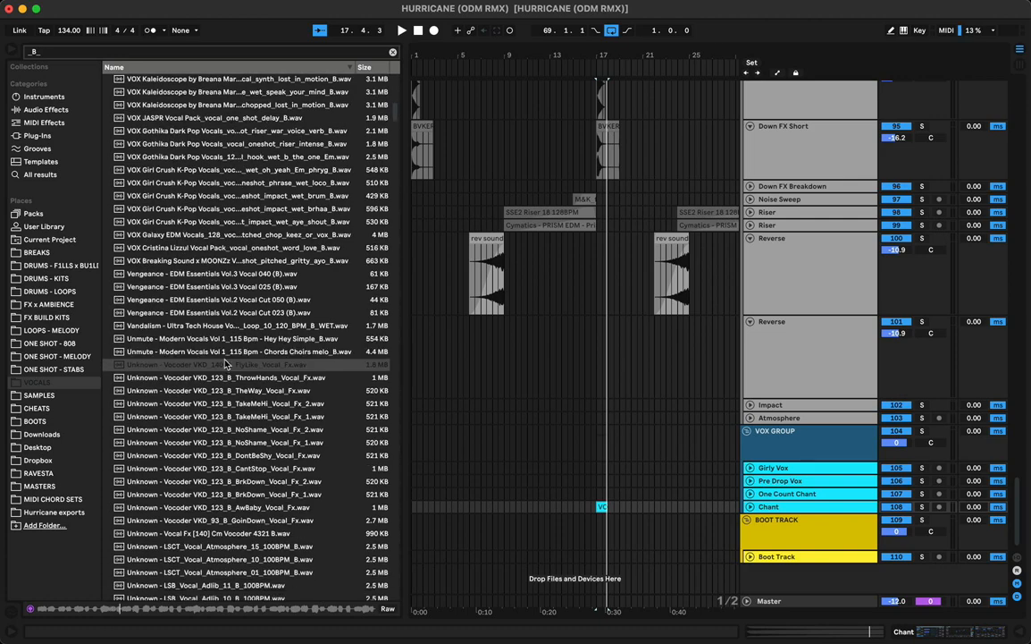
pyautogui.click(215, 405)
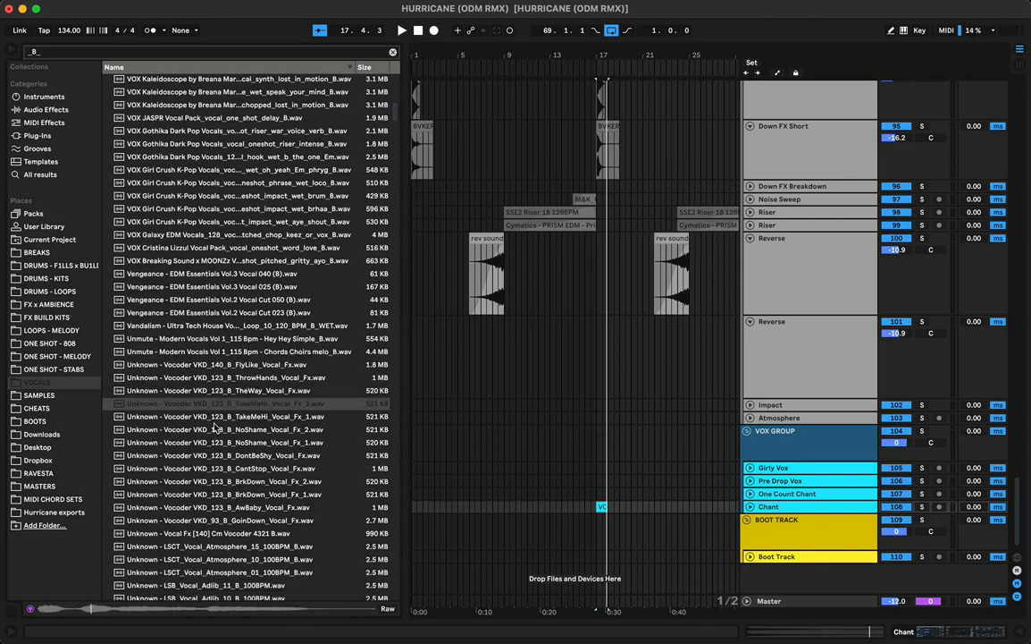
# Preview the remaining Vocoder VKD vocals and place the "VKD_123_B_CantStop_Vocal_Fx" sample on the Pre Drop Vox track at bar 15, unfolding the track
pyautogui.click(215, 429)
pyautogui.click(217, 458)
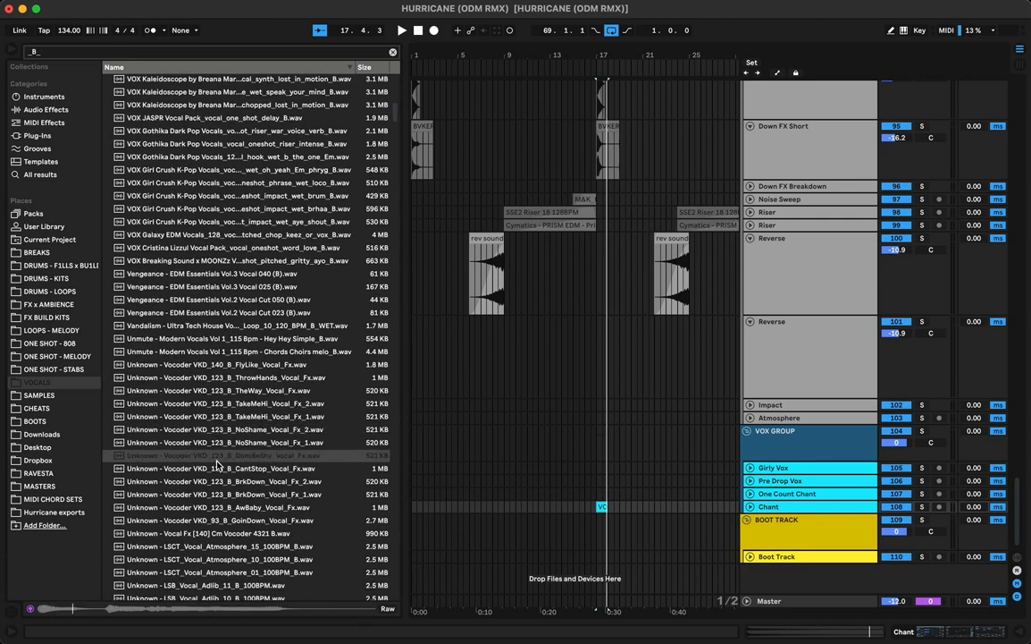
pyautogui.click(215, 469)
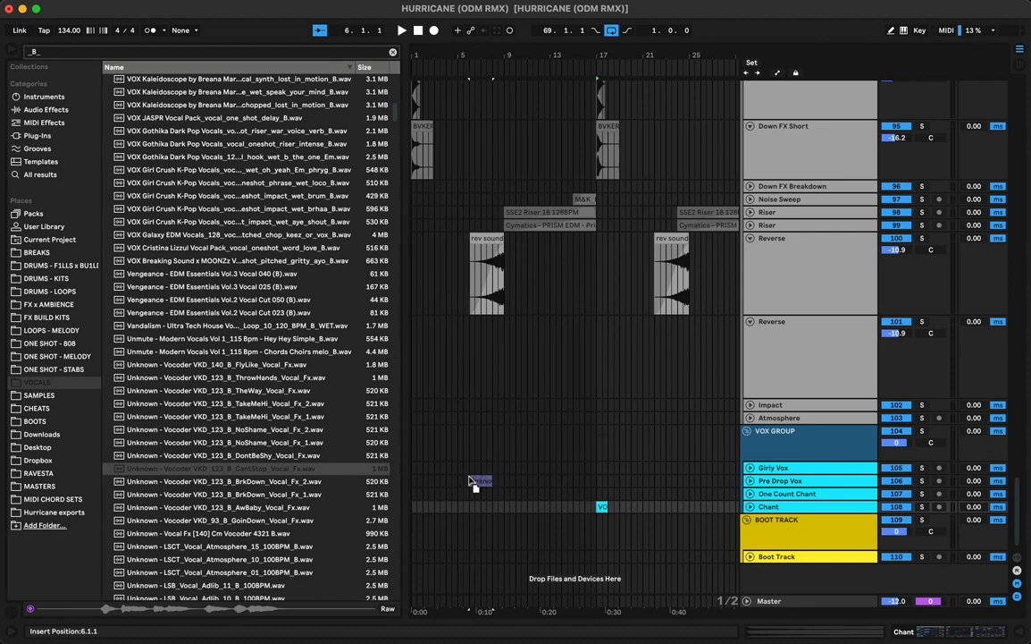
pyautogui.moveTo(575, 483); pyautogui.dragTo(574, 482)
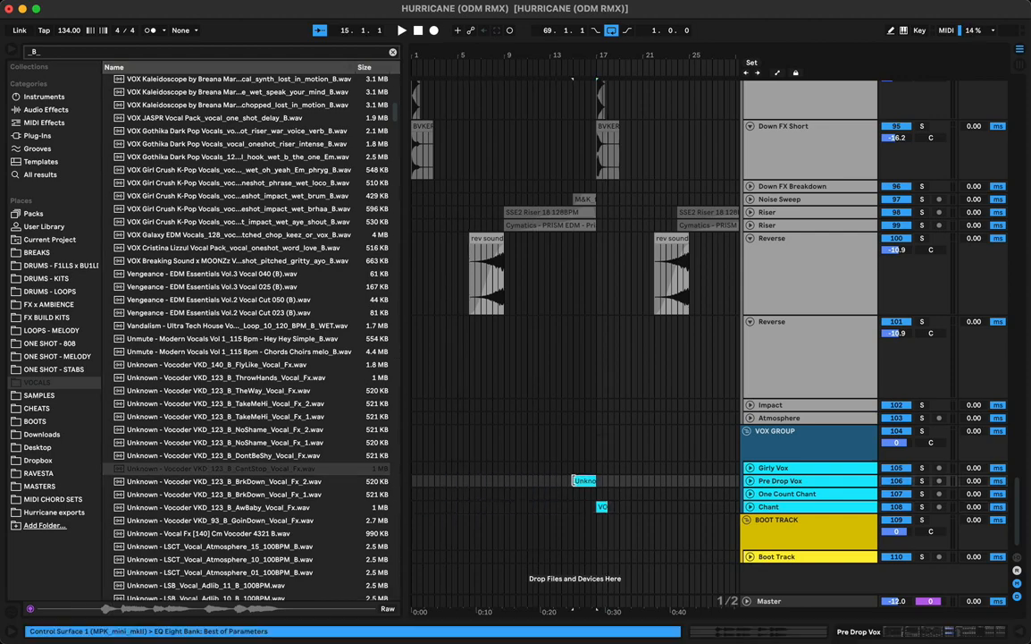
pyautogui.press('space')
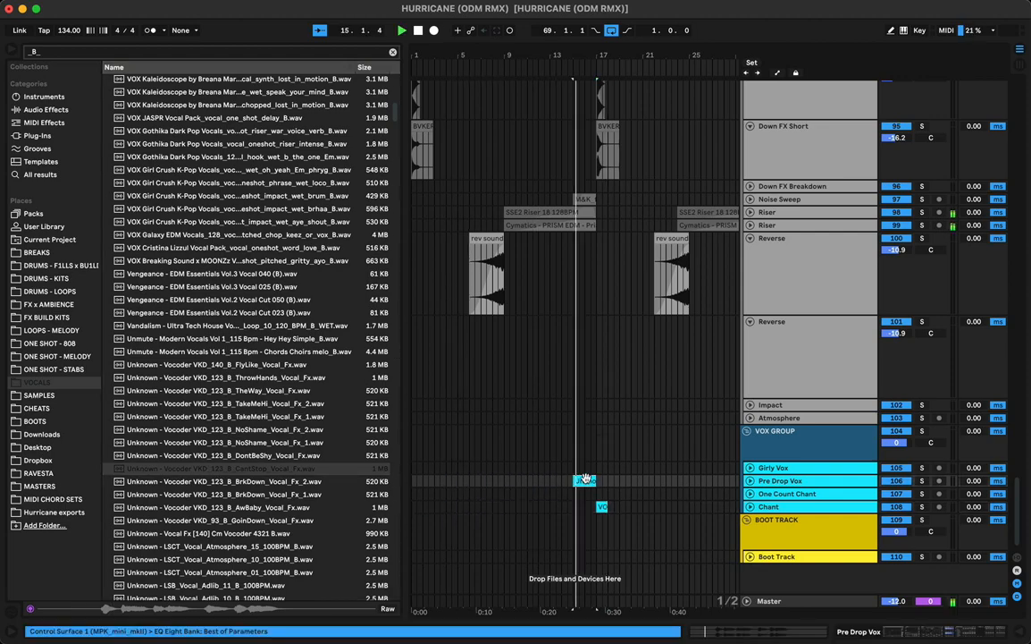
pyautogui.click(750, 481)
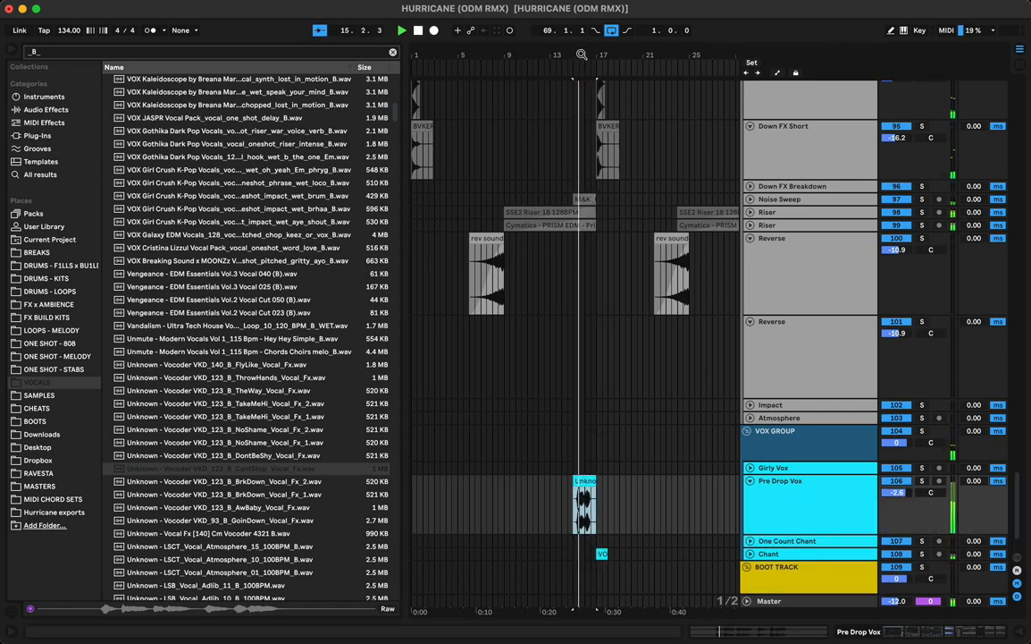
# Open the CantStop clip and transpose it to -7 semitones, auditioning the pitch changes in playback
pyautogui.moveTo(581, 55); pyautogui.dragTo(579, 108)
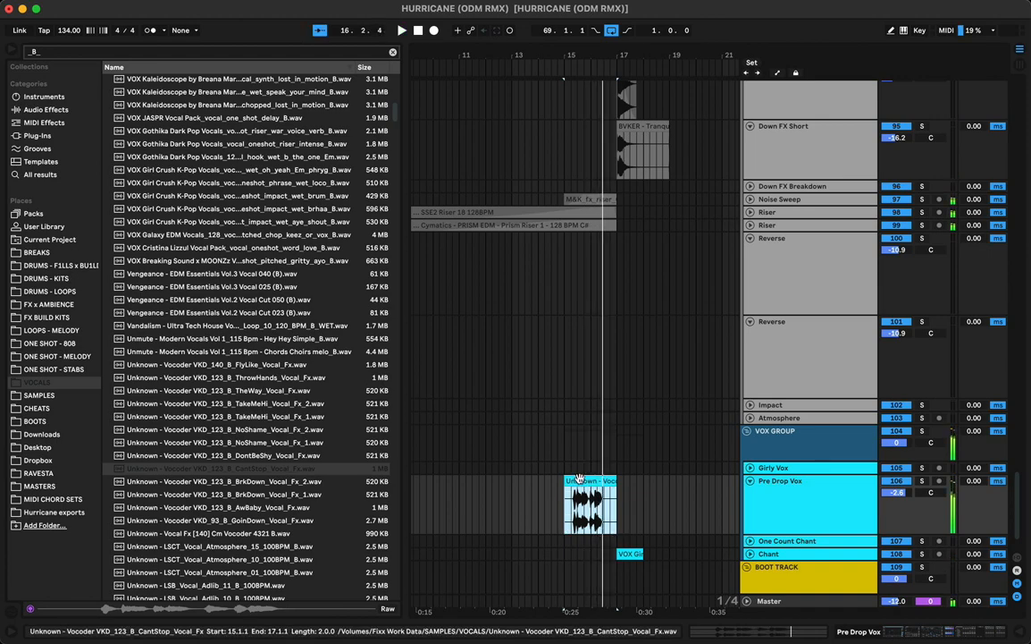
pyautogui.doubleClick(579, 480)
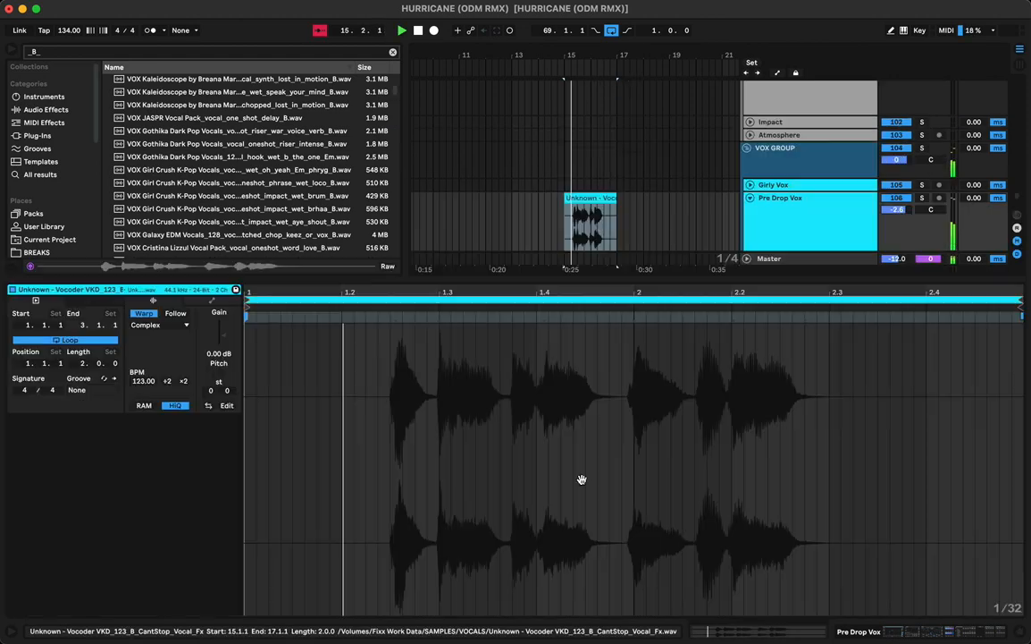
pyautogui.click(439, 320)
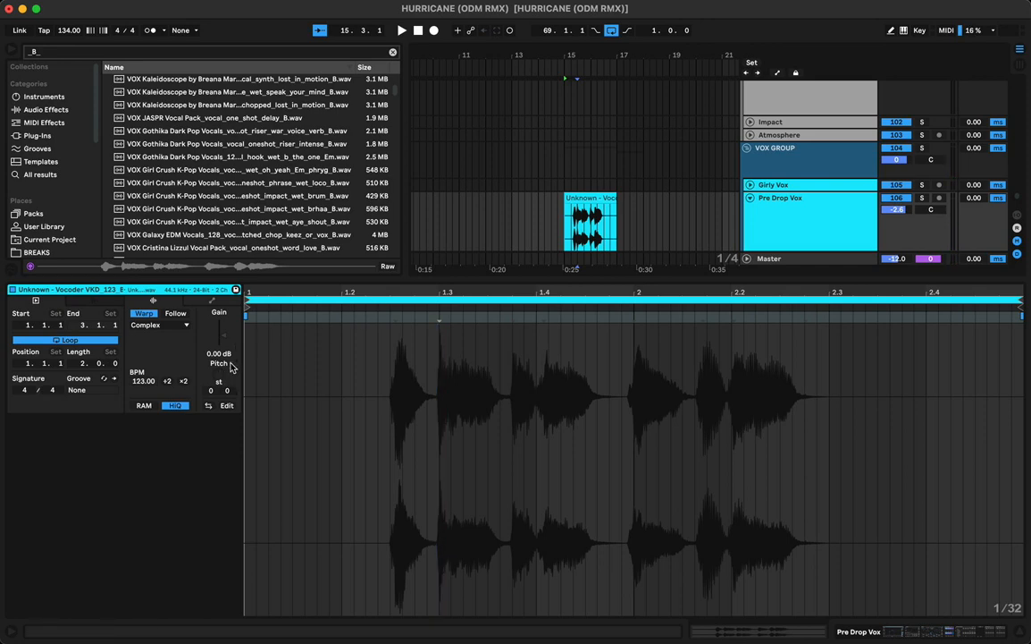
pyautogui.press('space')
pyautogui.press('Up')
pyautogui.press('Up')
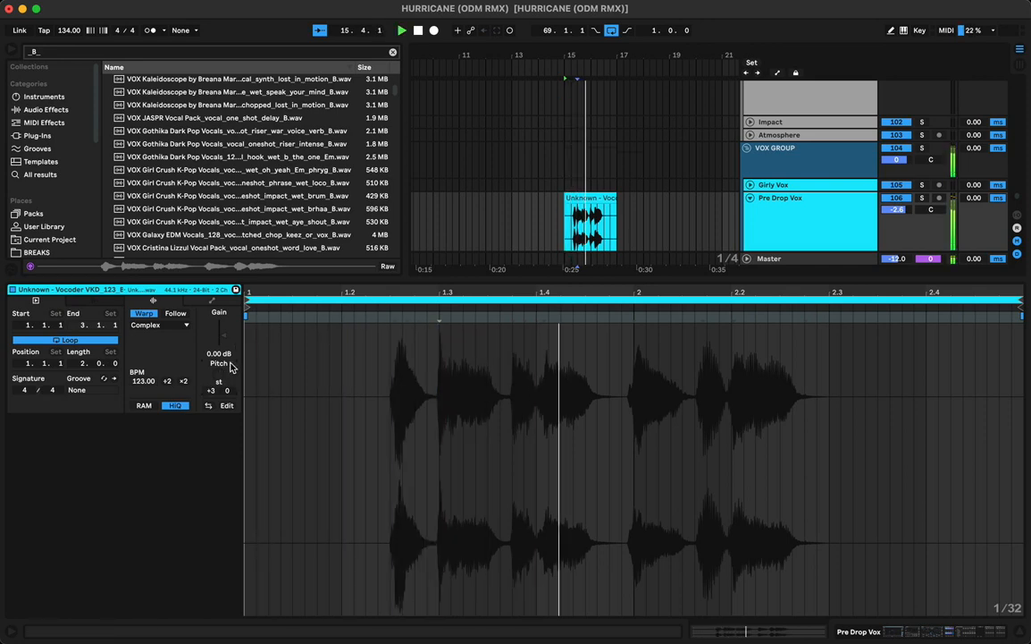
pyautogui.press('space')
pyautogui.press('space')
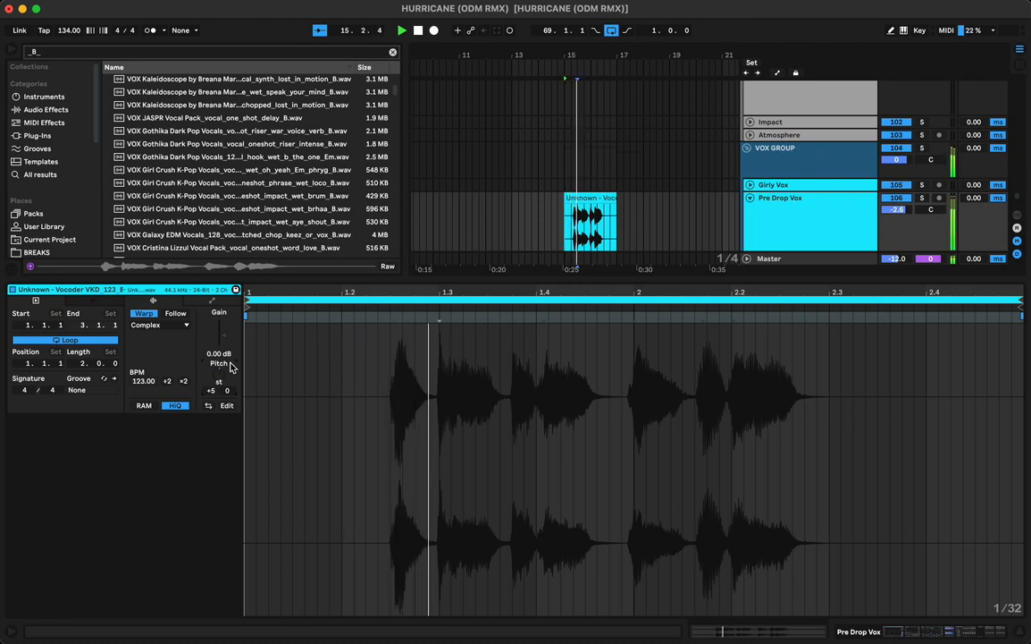
pyautogui.hotkey('shift', 'Down')
pyautogui.press('space')
pyautogui.press('space')
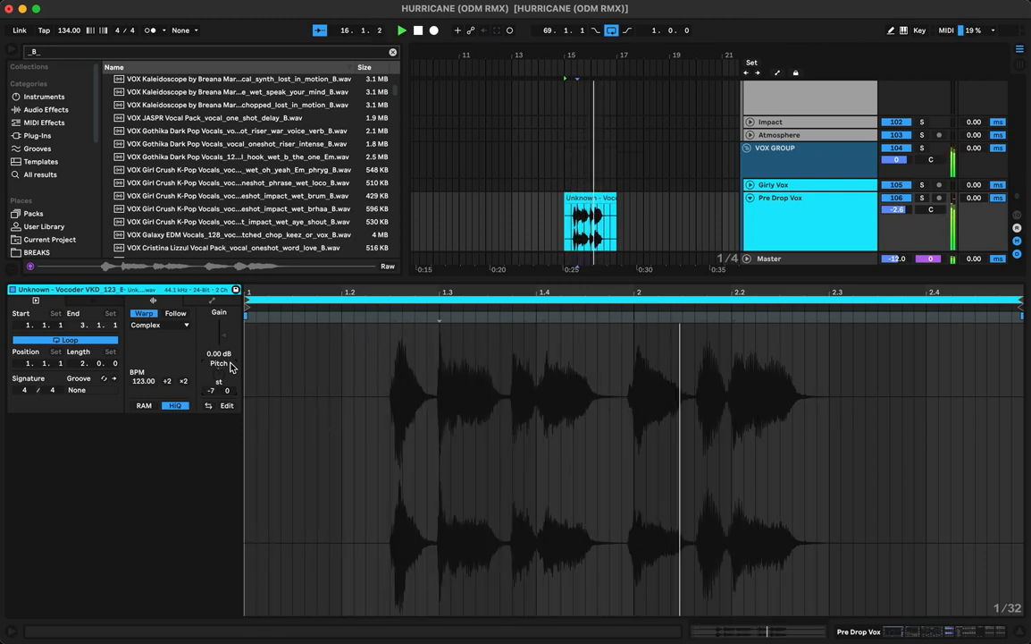
pyautogui.press('space')
pyautogui.press('space')
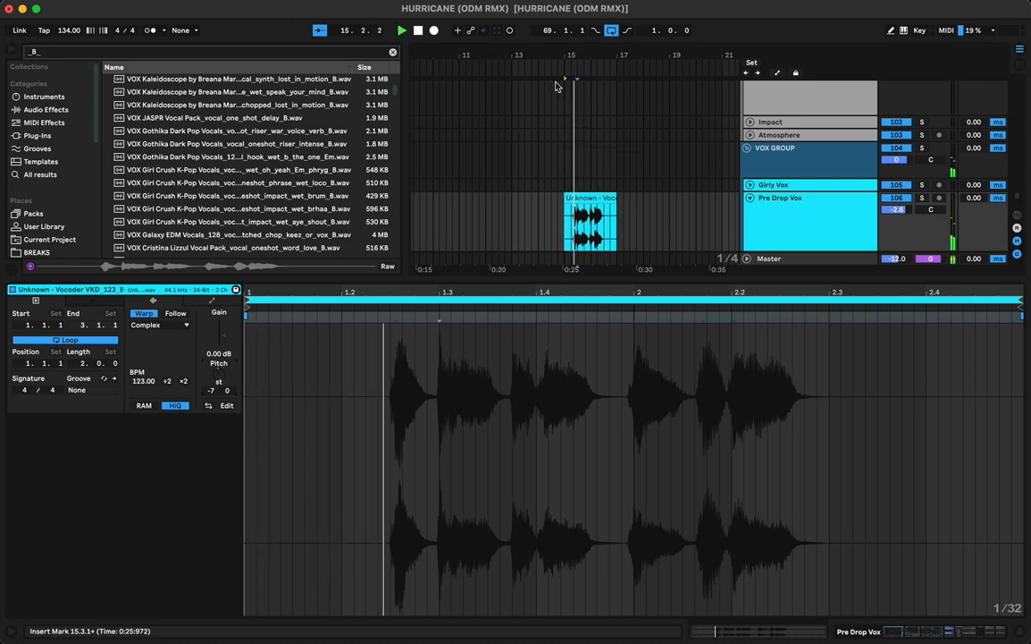
# Duplicate the 16.1.1 to 16.3.1 portion of the CantStop clip right after itself and transpose the copy to +5 semitones
pyautogui.scroll(3, 589, 183)
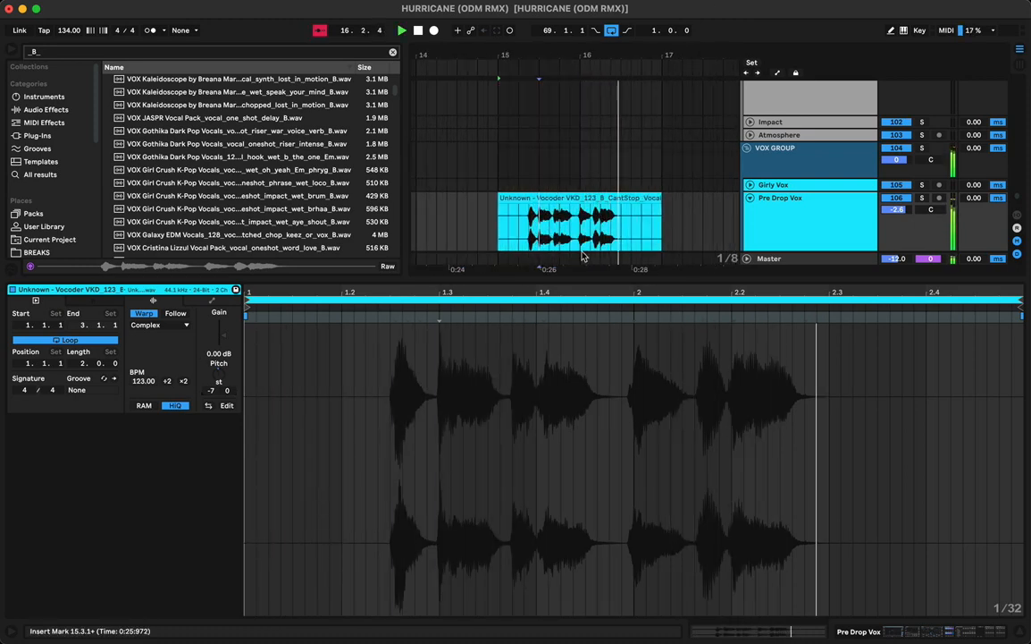
pyautogui.moveTo(582, 225); pyautogui.dragTo(620, 226)
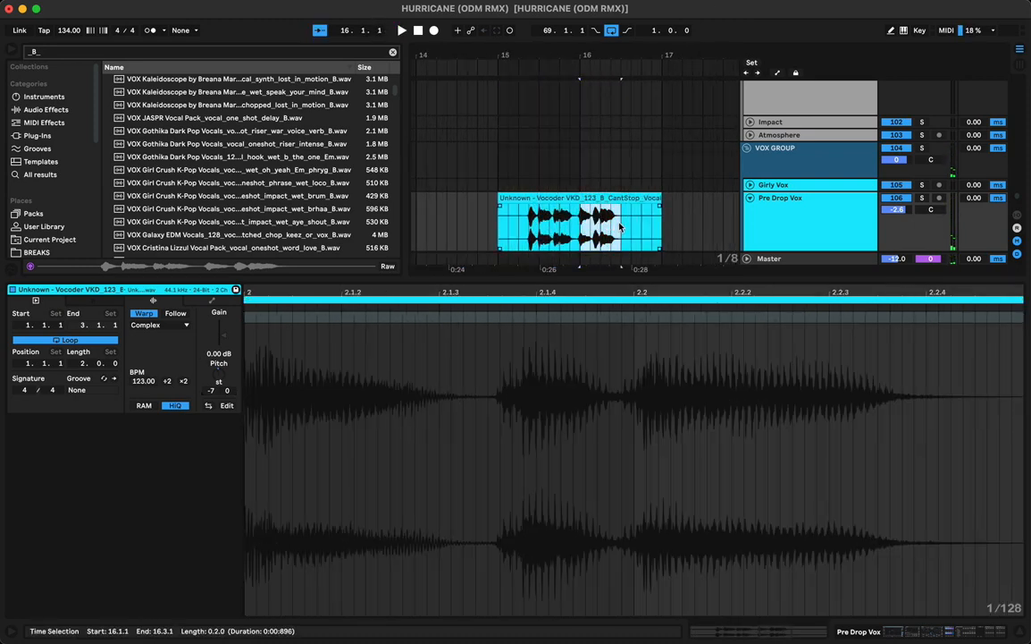
pyautogui.press('super+d')
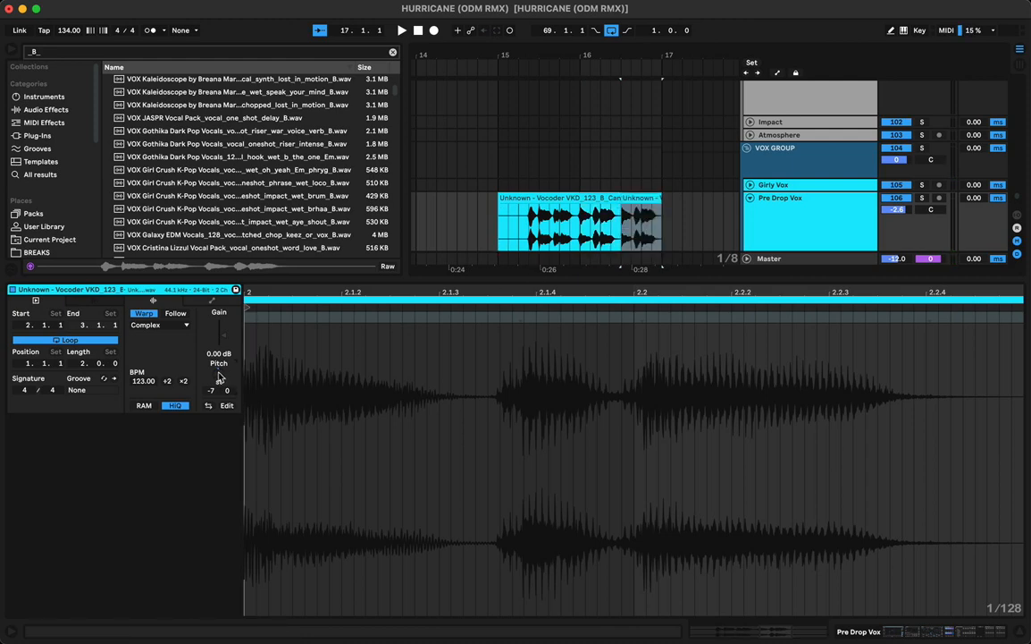
pyautogui.moveTo(219, 376); pyautogui.dragTo(218, 354)
pyautogui.press('space')
pyautogui.press('space')
pyautogui.press('space')
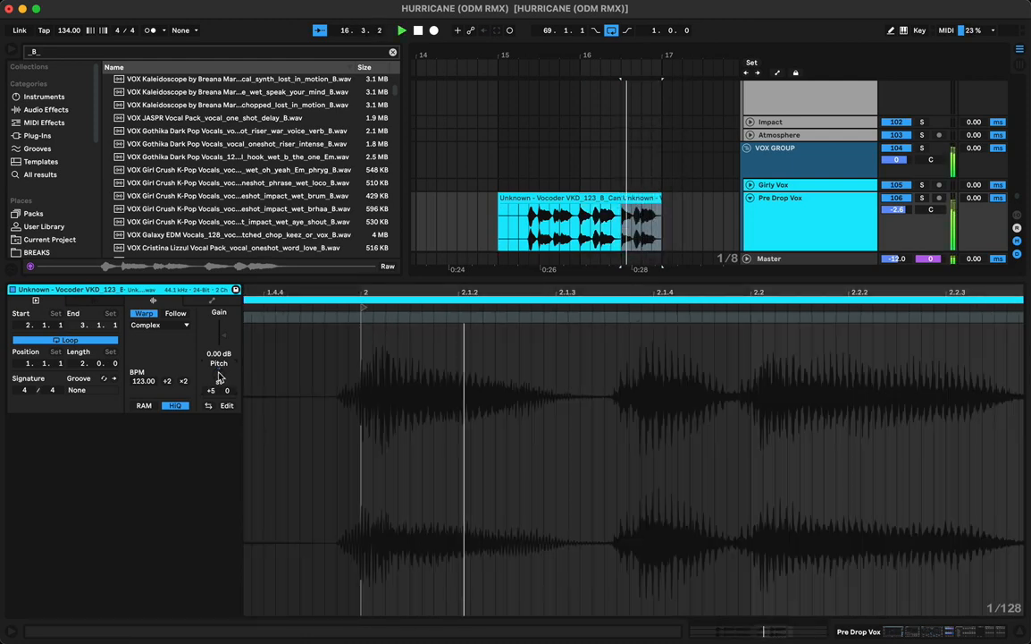
# Audition the CantStop phrase and move its main clip to start at 15.3.1 and end at bar 17, replacing the duplicated slice
pyautogui.click(605, 213)
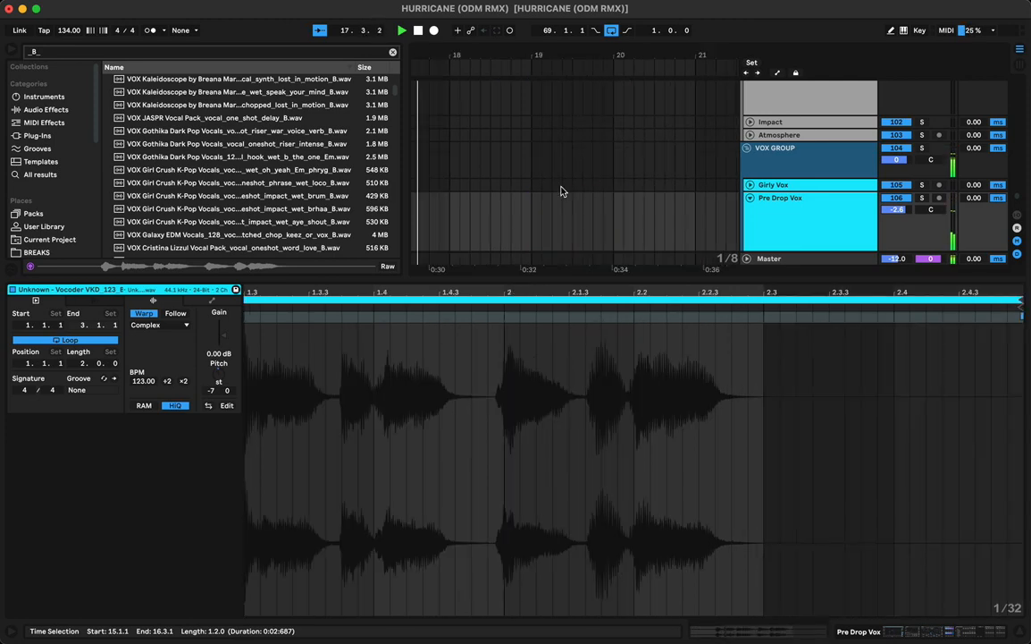
pyautogui.press('space')
pyautogui.press('space')
pyautogui.hscroll(-5, 583, 201)
pyautogui.hscroll(2, 583, 201)
pyautogui.scroll(-1, 583, 201)
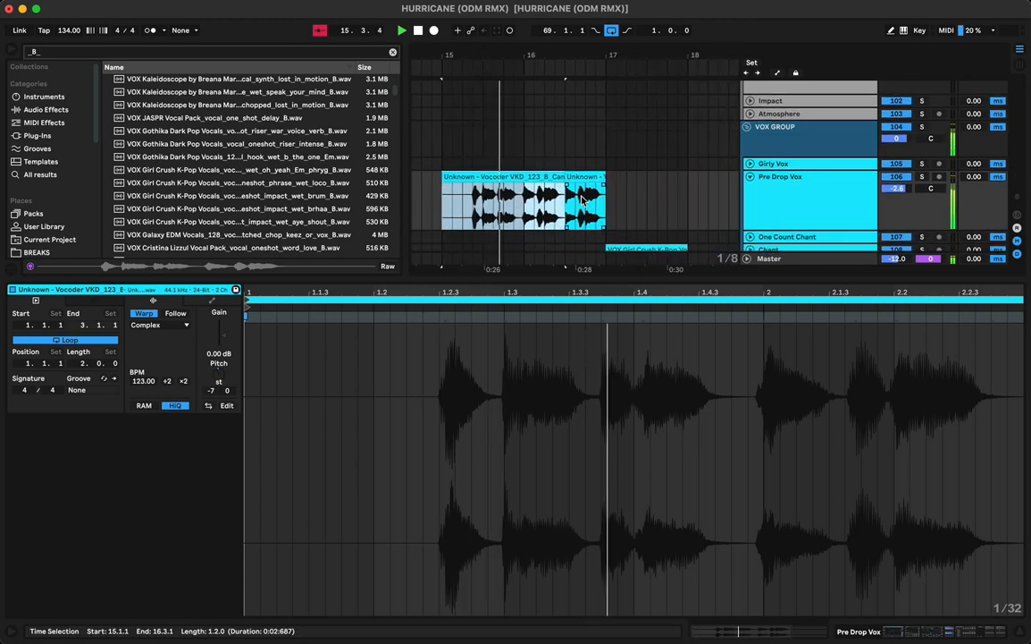
pyautogui.click(512, 179)
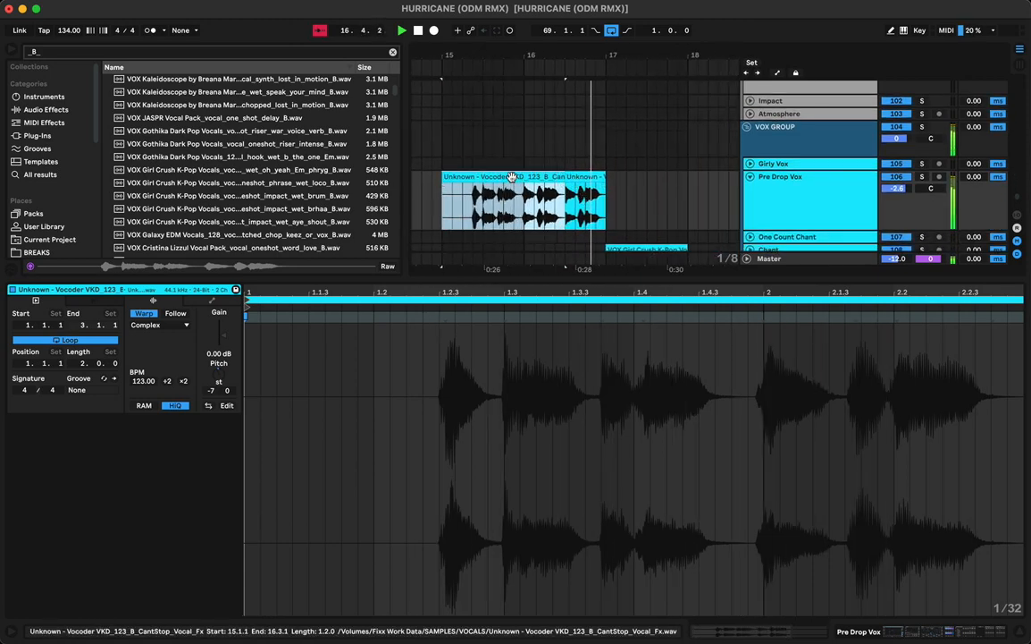
pyautogui.press('super+z')
pyautogui.press('super+z')
pyautogui.press('super+z')
pyautogui.click(443, 202)
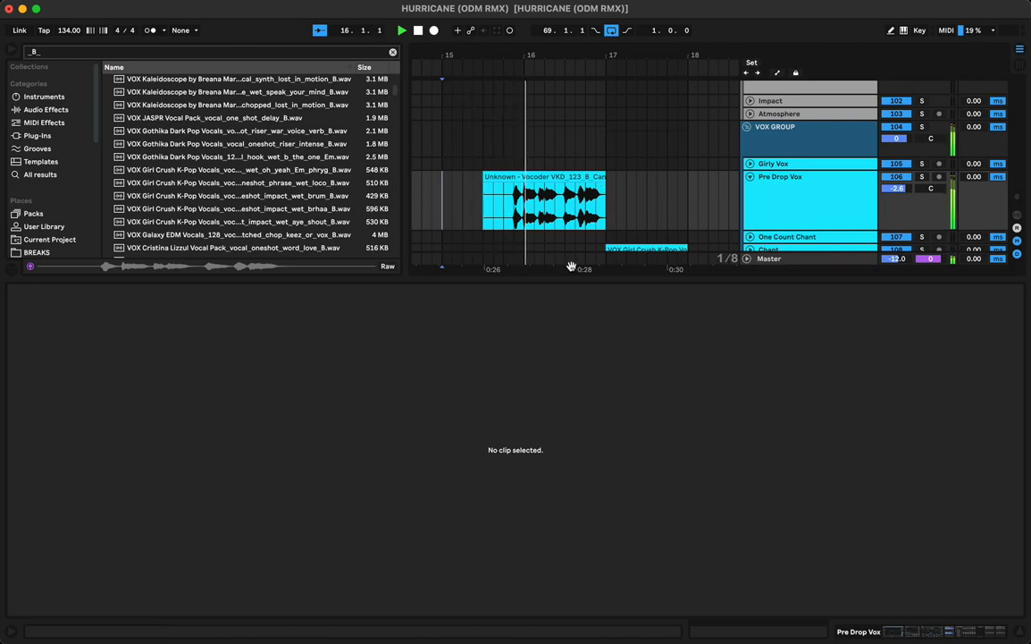
# Show the Pre Drop Vox effects and set Mid Chorus to 28% on the Cymatics multiband device
pyautogui.click(580, 173)
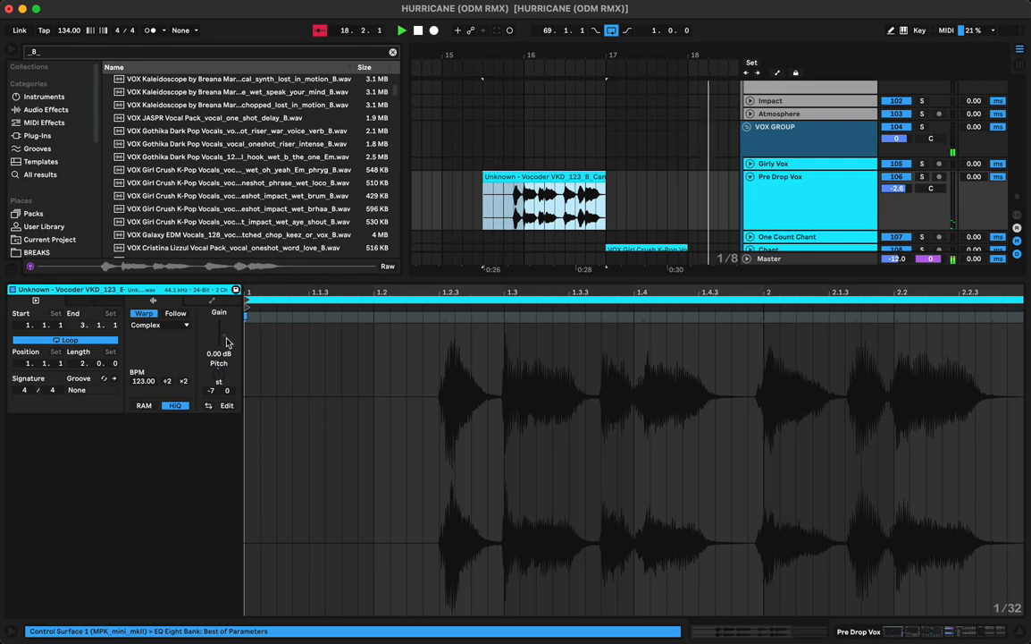
pyautogui.moveTo(228, 342); pyautogui.dragTo(228, 353)
pyautogui.hotkey('shift', 'Tab')
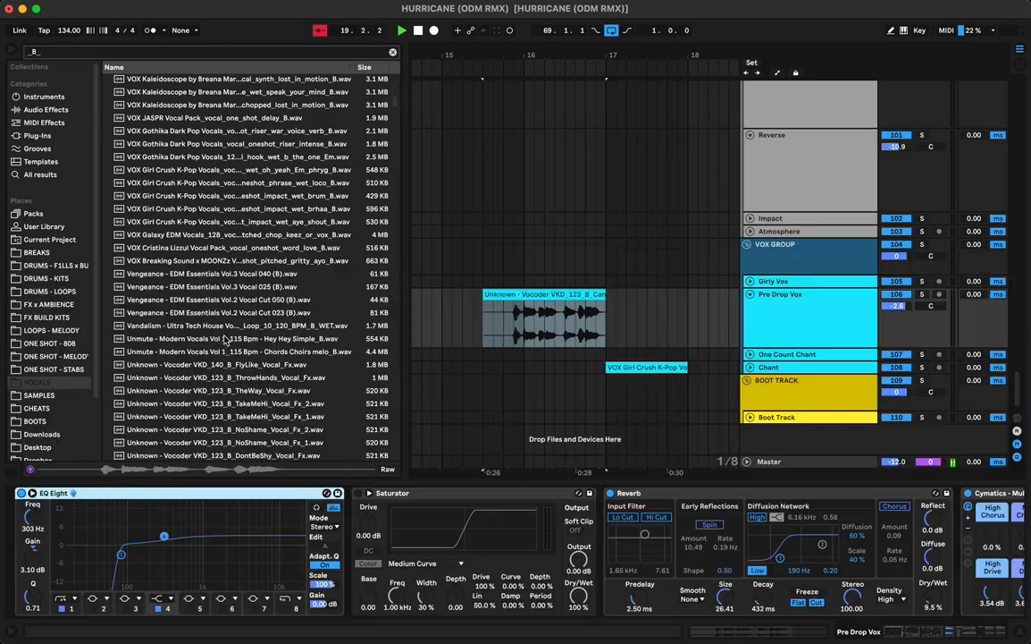
pyautogui.hscroll(10, 358, 537)
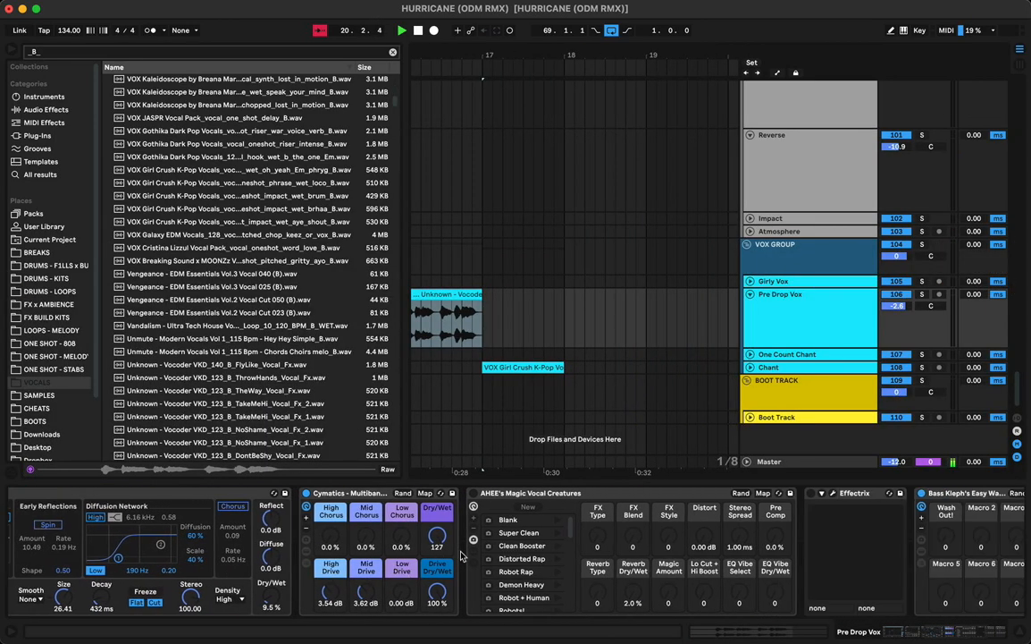
pyautogui.press('space')
pyautogui.press('space')
pyautogui.moveTo(370, 536)
pyautogui.mouseDown()
pyautogui.moveTo(369, 516)
pyautogui.moveTo(369, 538)
pyautogui.mouseUp()
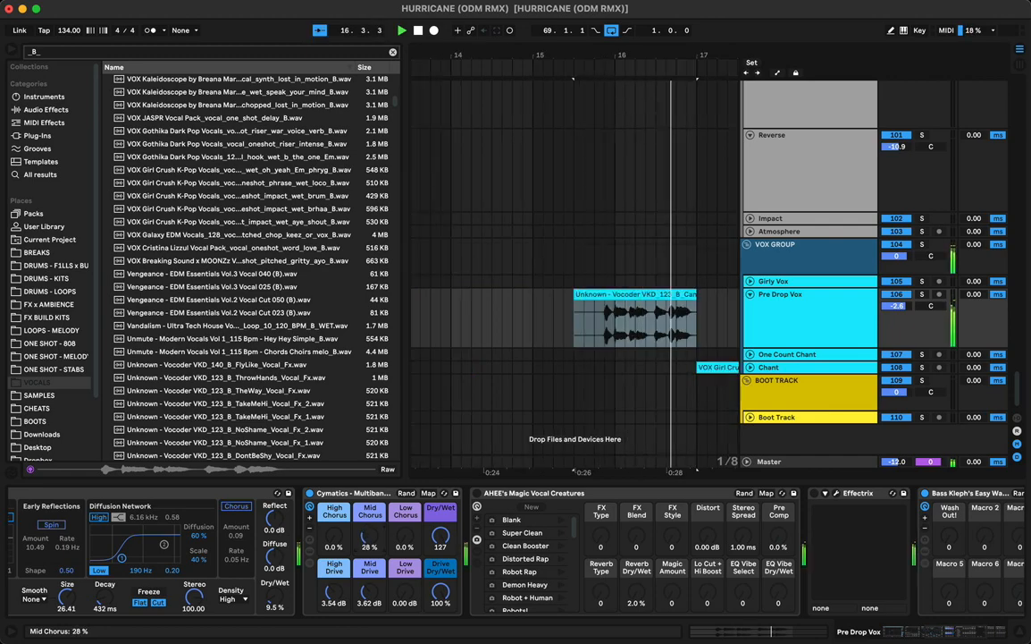
# Set band 4 of the Pre Drop Vox track's EQ Eight to 230 Hz with 4.83 dB gain
pyautogui.hscroll(-10, 286, 550)
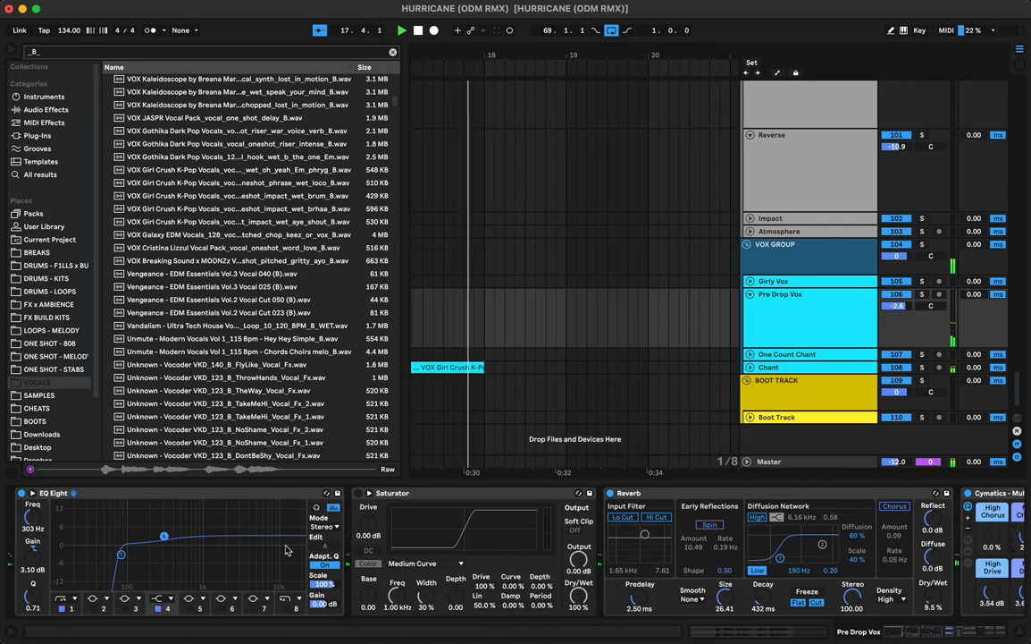
pyautogui.press('space')
pyautogui.press('space')
pyautogui.moveTo(163, 536); pyautogui.dragTo(155, 531)
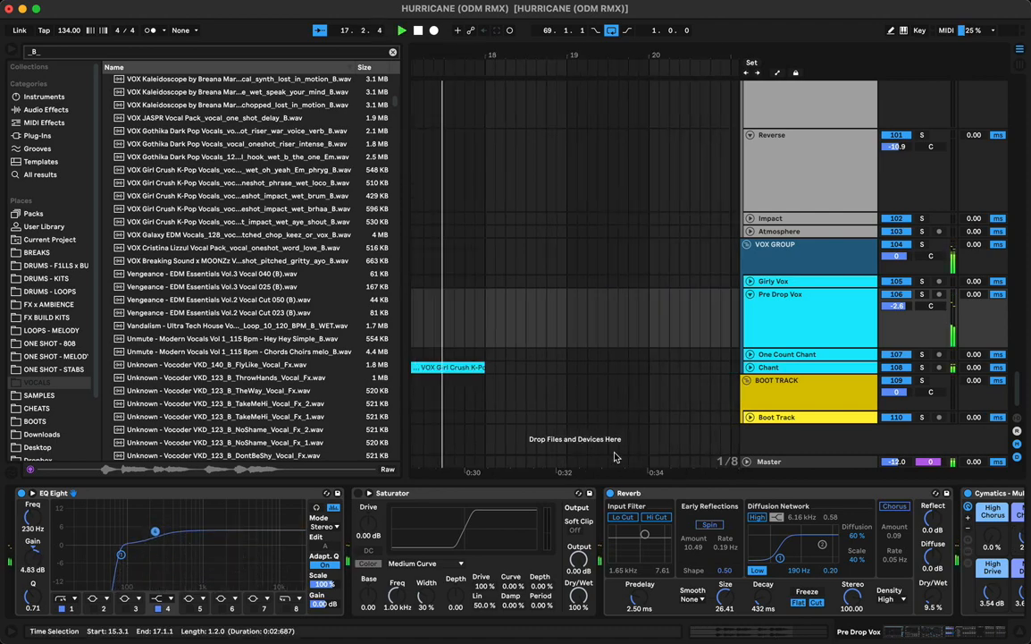
# Move the VOX Girl Crush K-Pop clip at bar 17 from the Chant track to the One Count Chant track and audition it
pyautogui.hscroll(-5, 615, 457)
pyautogui.click(635, 375)
pyautogui.press('space')
pyautogui.press('space')
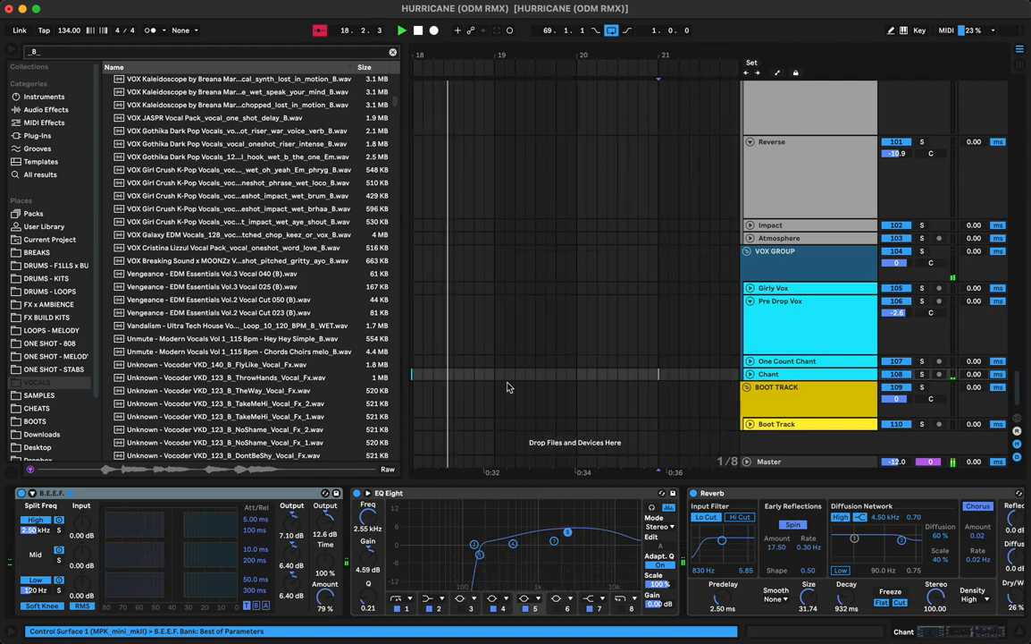
pyautogui.hscroll(-5, 508, 387)
pyautogui.moveTo(568, 374); pyautogui.dragTo(569, 362)
pyautogui.press('space')
pyautogui.press('space')
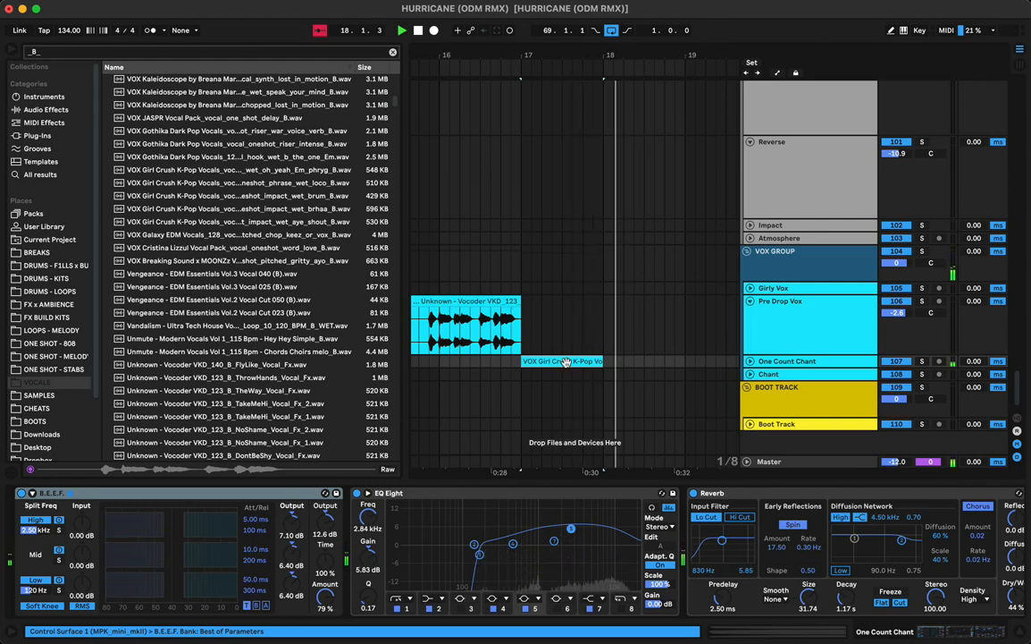
# Lower the 2.84 kHz band of the One Count Chant track's EQ Eight to 3.35 dB while playing the chant
pyautogui.press('space')
pyautogui.press('space')
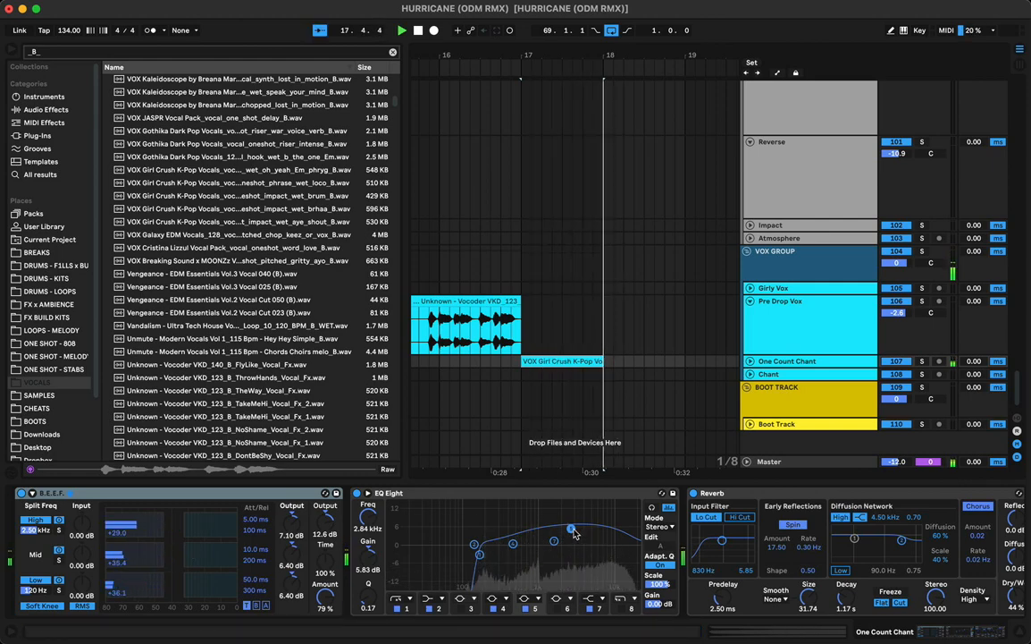
pyautogui.moveTo(573, 530); pyautogui.dragTo(573, 537)
pyautogui.press('space')
pyautogui.press('space')
pyautogui.hscroll(-1, 536, 357)
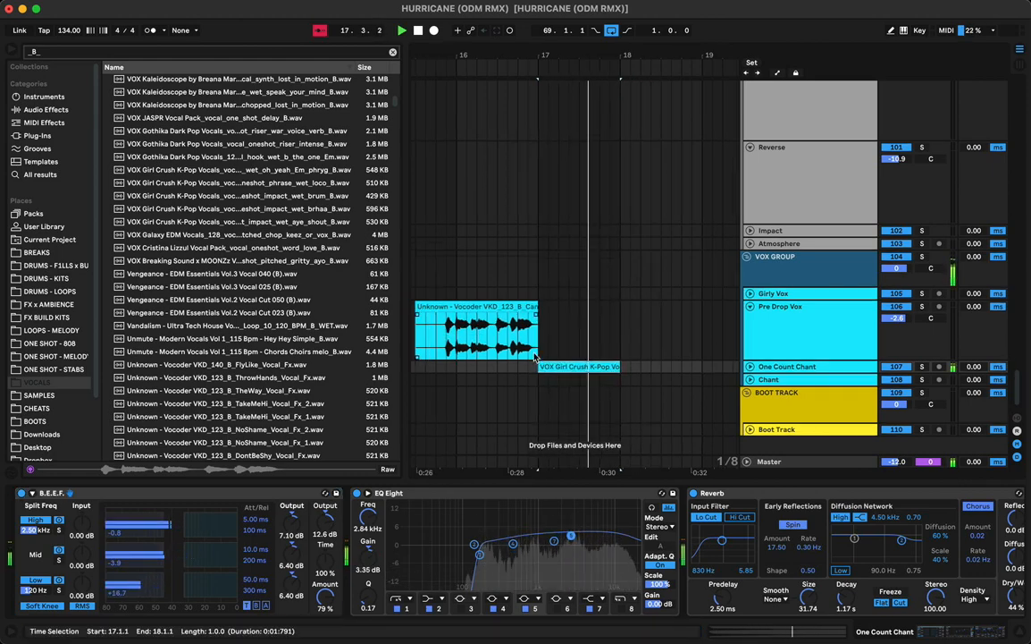
# Copy the bar 17 chant clip on the One Count Chant track to bar 9 and bar 1
pyautogui.hscroll(-3, 511, 249)
pyautogui.moveTo(567, 55); pyautogui.dragTo(568, 47)
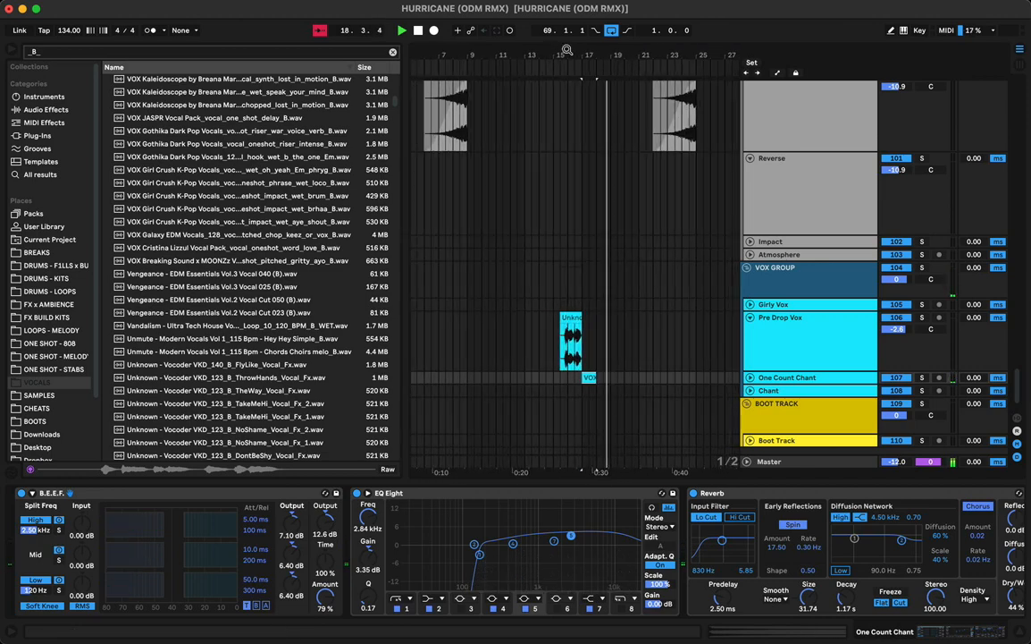
pyautogui.hscroll(-3, 626, 335)
pyautogui.scroll(-1, 626, 335)
pyautogui.moveTo(647, 356); pyautogui.dragTo(533, 355)
pyautogui.press('space')
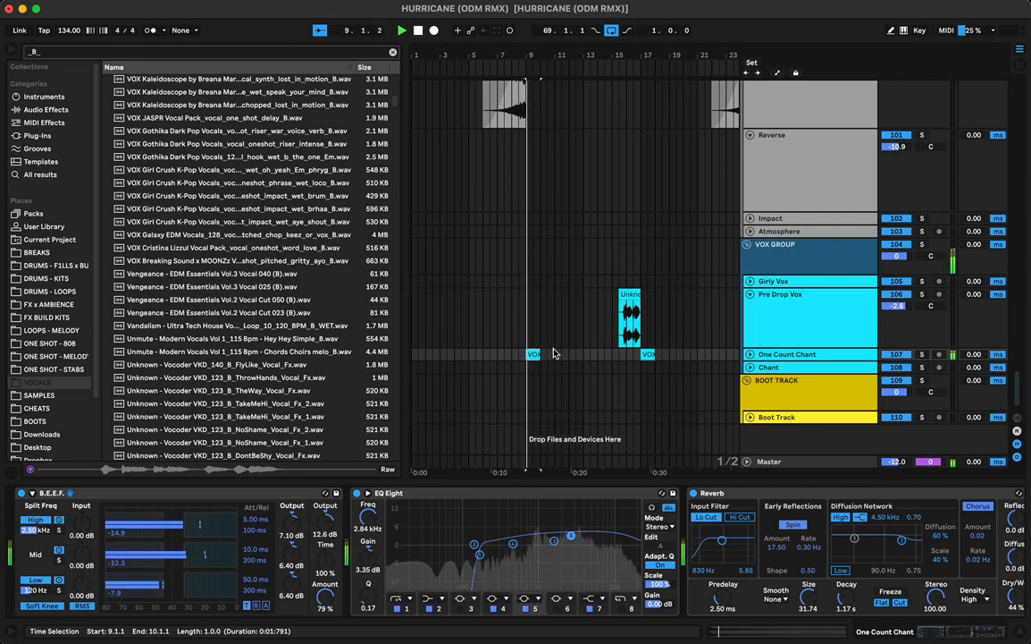
pyautogui.click(534, 354)
pyautogui.moveTo(534, 354); pyautogui.dragTo(420, 354)
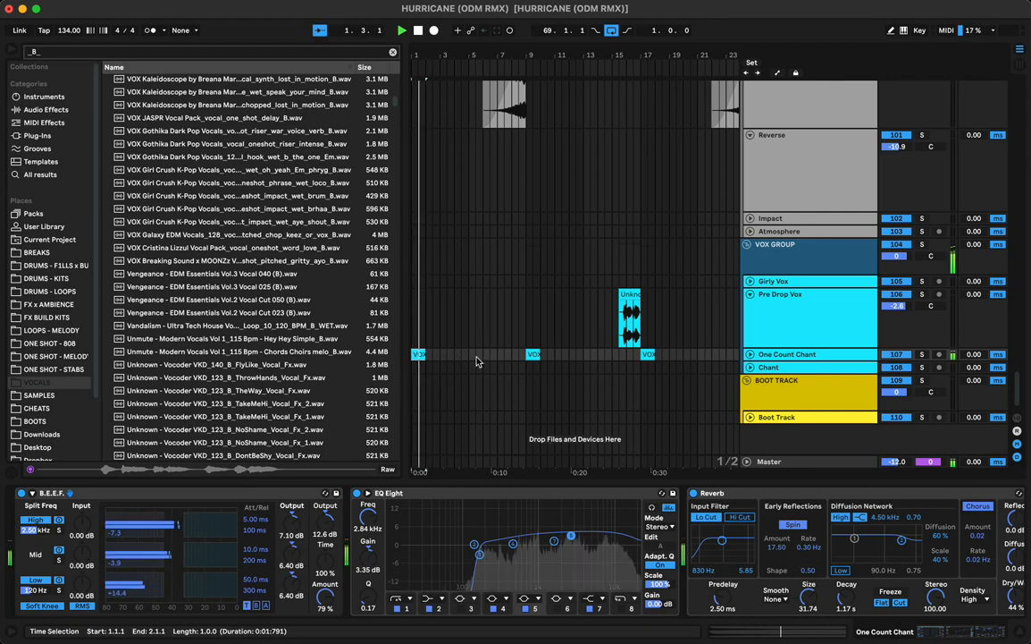
# Select bars 1 to 17 of the One Count Chant track and duplicate the section across bars 17 to 33
pyautogui.click(535, 283)
pyautogui.keyDown('shift'); pyautogui.click(634, 361); pyautogui.keyUp('shift')
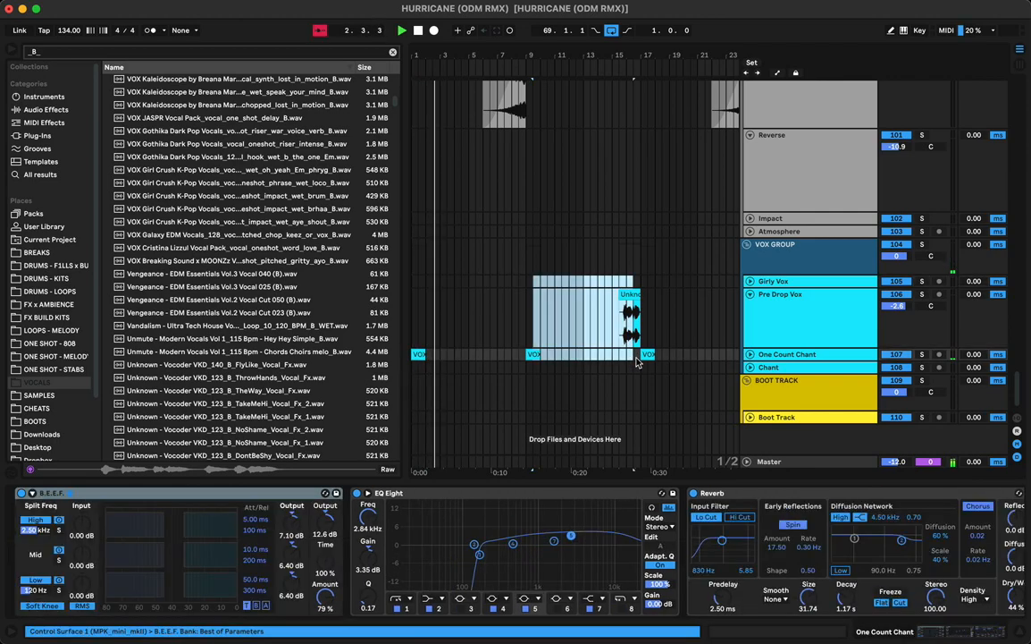
pyautogui.moveTo(640, 361); pyautogui.dragTo(403, 358)
pyautogui.press('super+d')
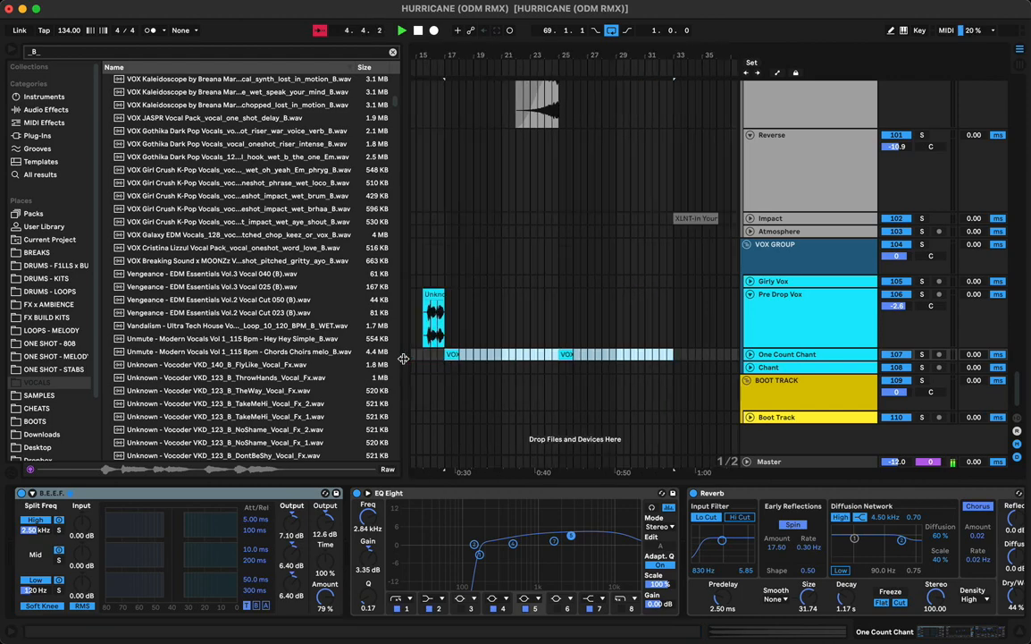
# Audition the Unknown - Vocoder vocal samples, place VKD_123_B_AwBaby_Vocal_Fx at bar 8 of the Pre Drop Vox track and play it
pyautogui.hscroll(-10, 604, 328)
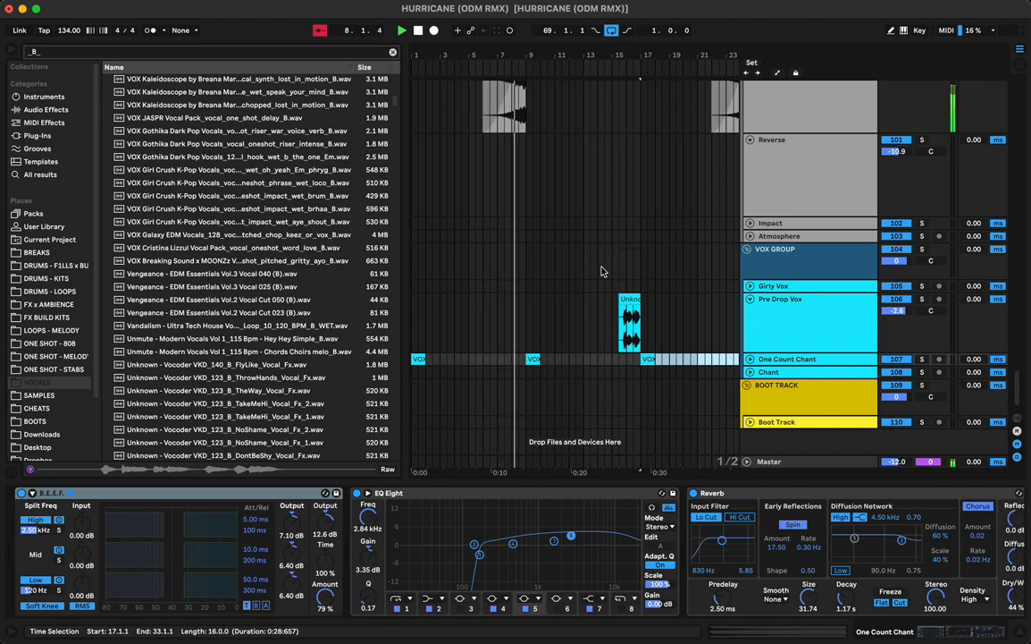
pyautogui.scroll(-3, 275, 317)
pyautogui.scroll(-3, 275, 317)
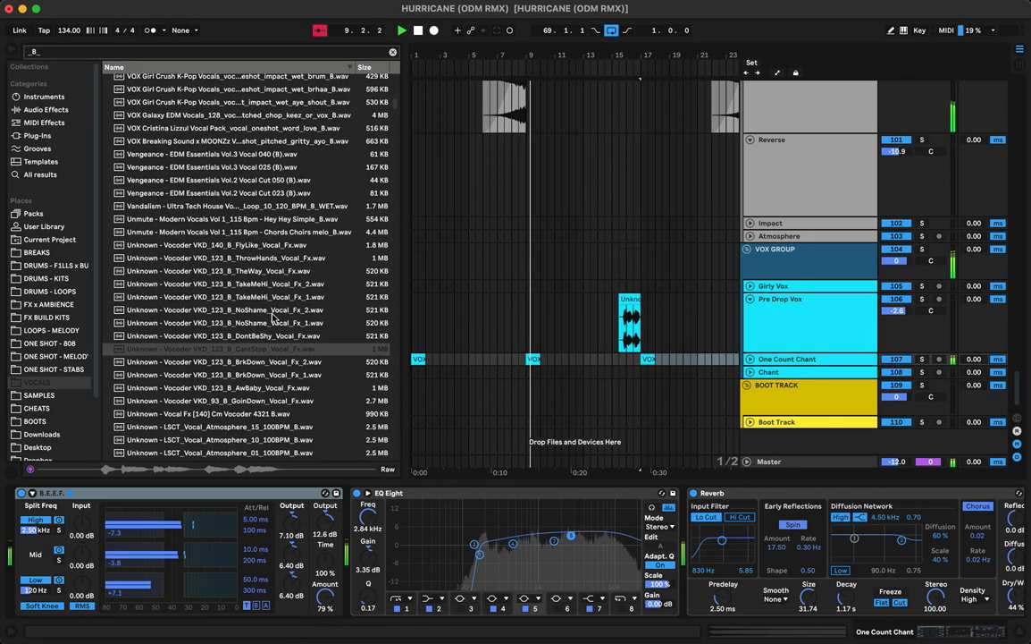
pyautogui.click(255, 363)
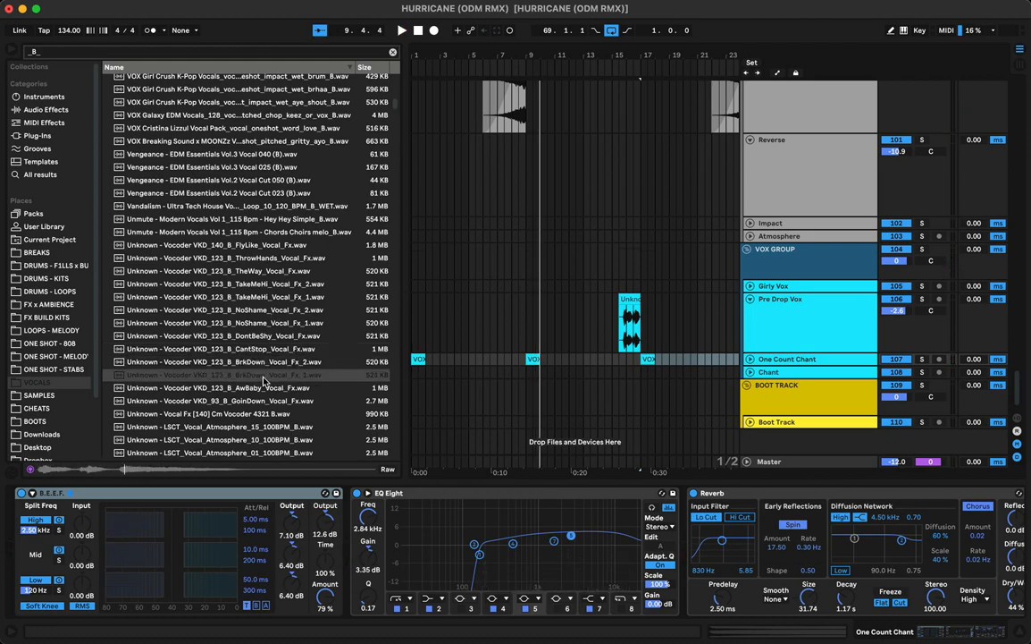
pyautogui.click(256, 389)
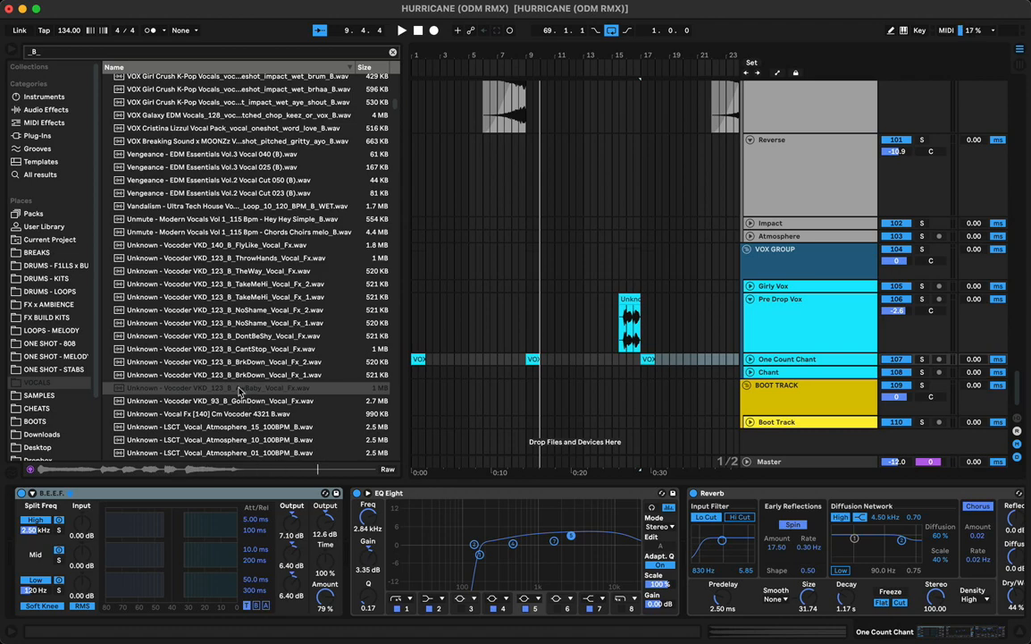
pyautogui.moveTo(239, 391); pyautogui.dragTo(452, 369)
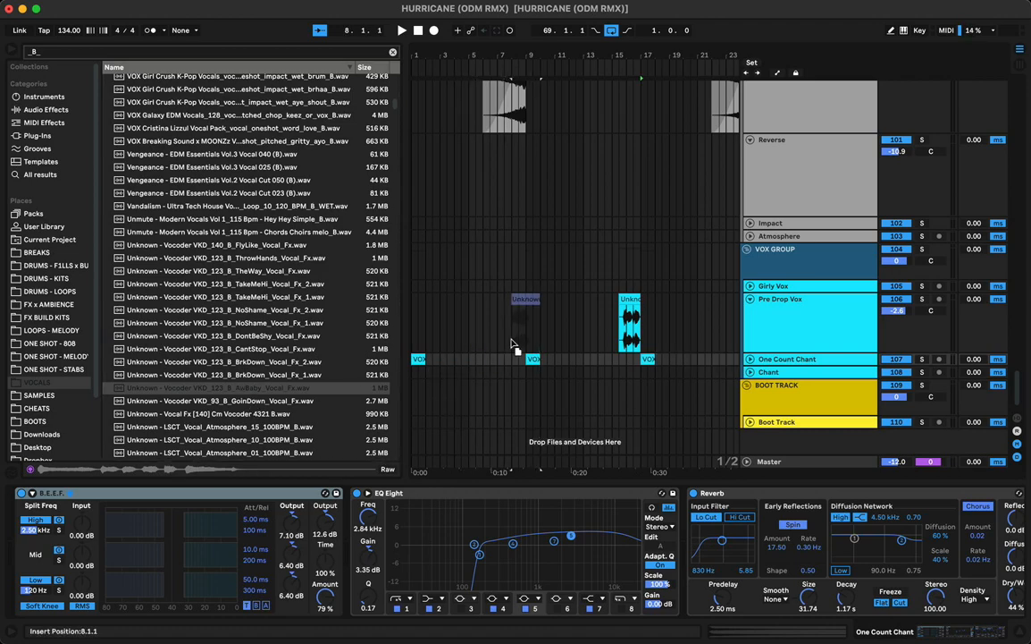
pyautogui.moveTo(512, 341); pyautogui.dragTo(513, 343)
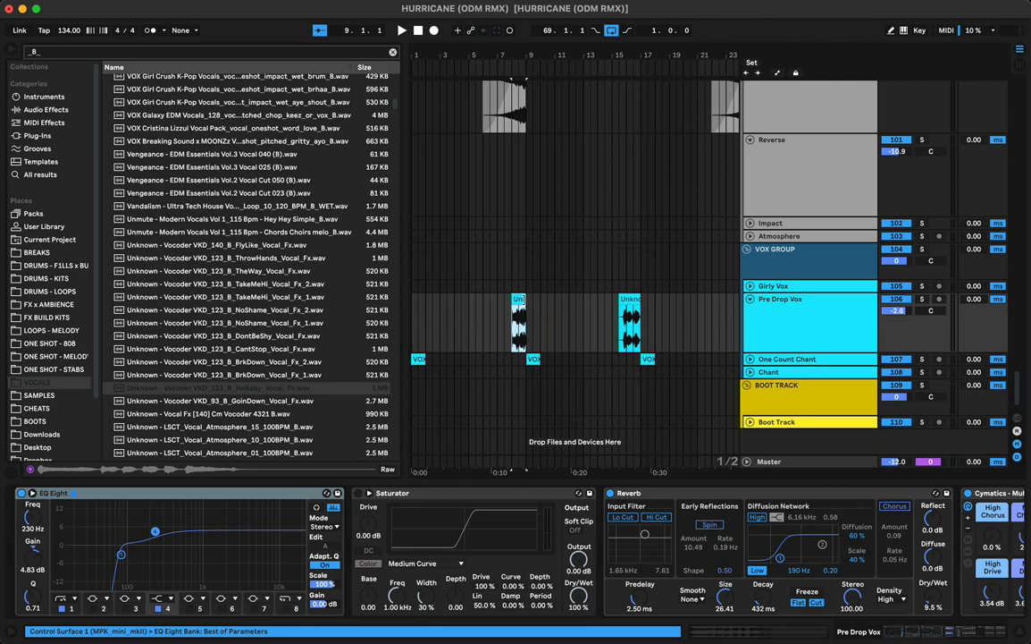
pyautogui.press('space')
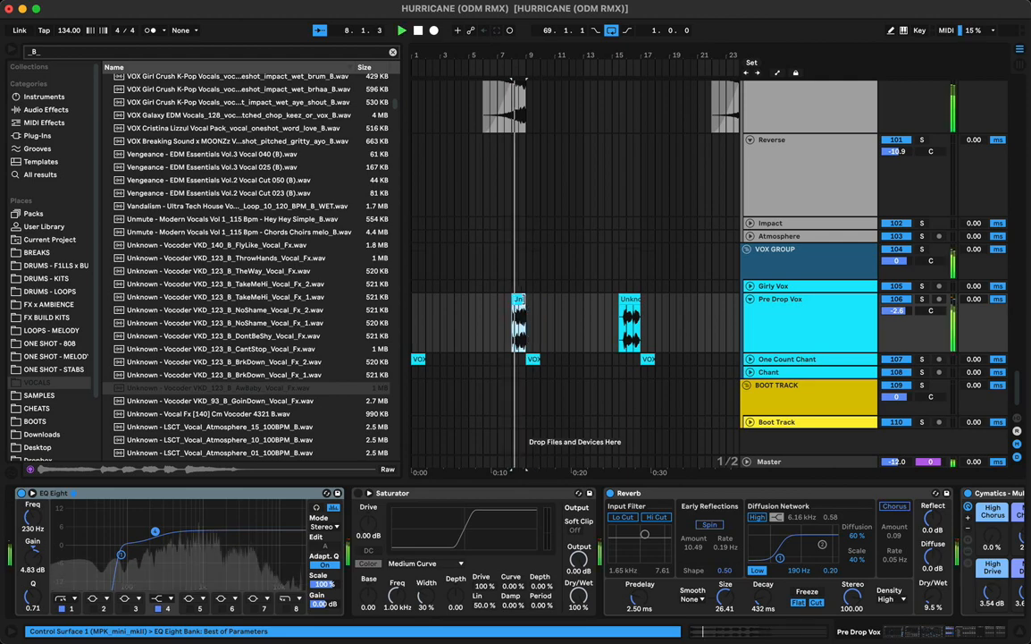
# Shift the AwBaby clip half a bar later to 8.3.1, separate its one-beat section at 8.4.3 and audition it
pyautogui.doubleClick(521, 302)
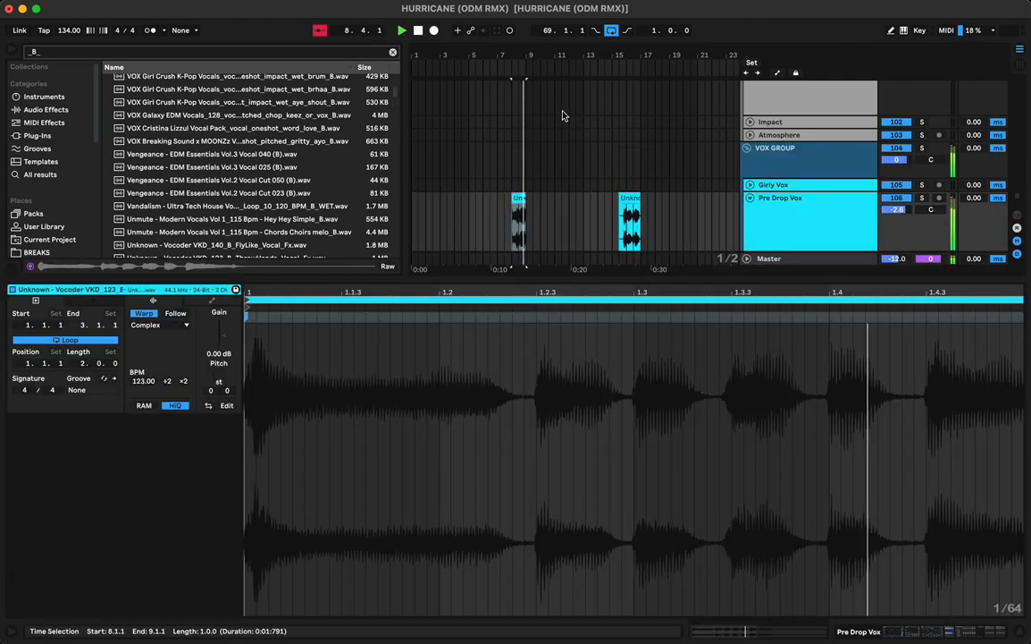
pyautogui.moveTo(517, 53); pyautogui.dragTo(520, 96)
pyautogui.press('space')
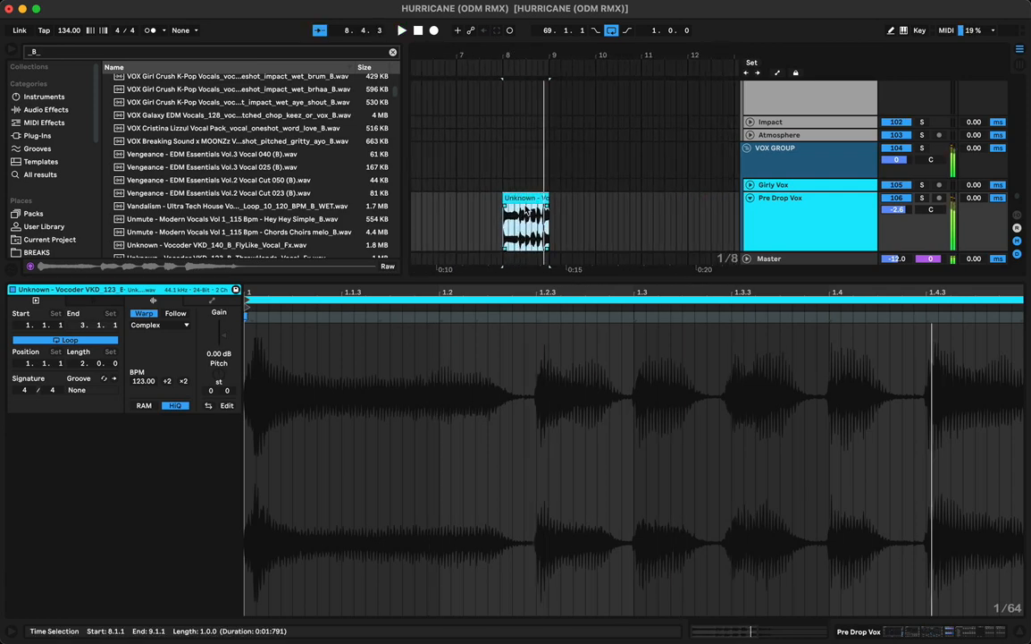
pyautogui.moveTo(524, 198); pyautogui.dragTo(553, 217)
pyautogui.press('space')
pyautogui.press('space')
pyautogui.press('space')
pyautogui.press('space')
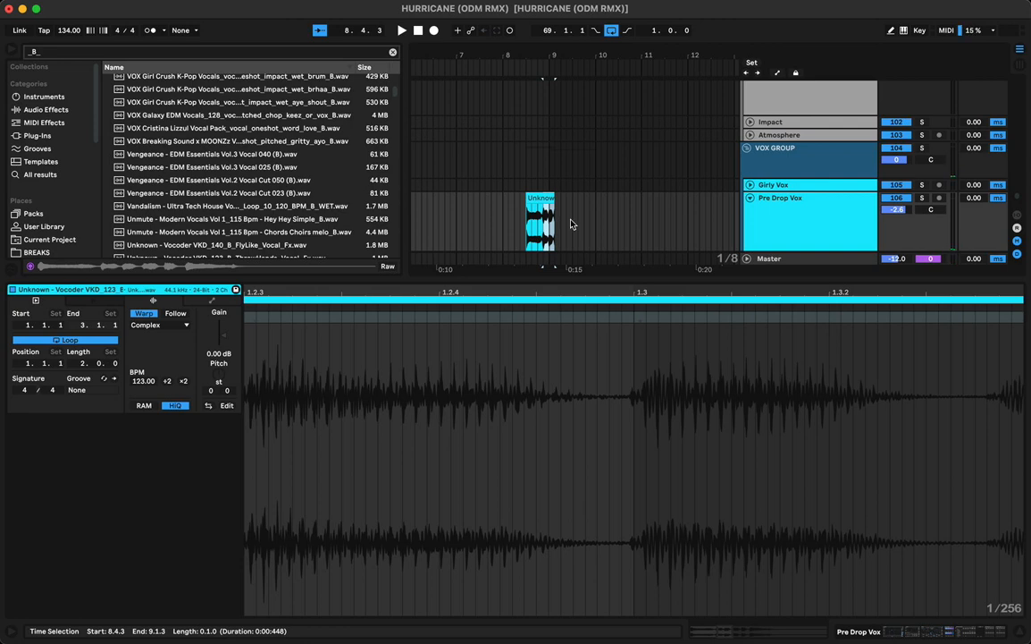
# Arrange the two AwBaby pieces back to back at 8.3.1 and 8.4.1, each one beat long, and play them
pyautogui.press('space')
pyautogui.click(533, 199)
pyautogui.press('space')
pyautogui.press('space')
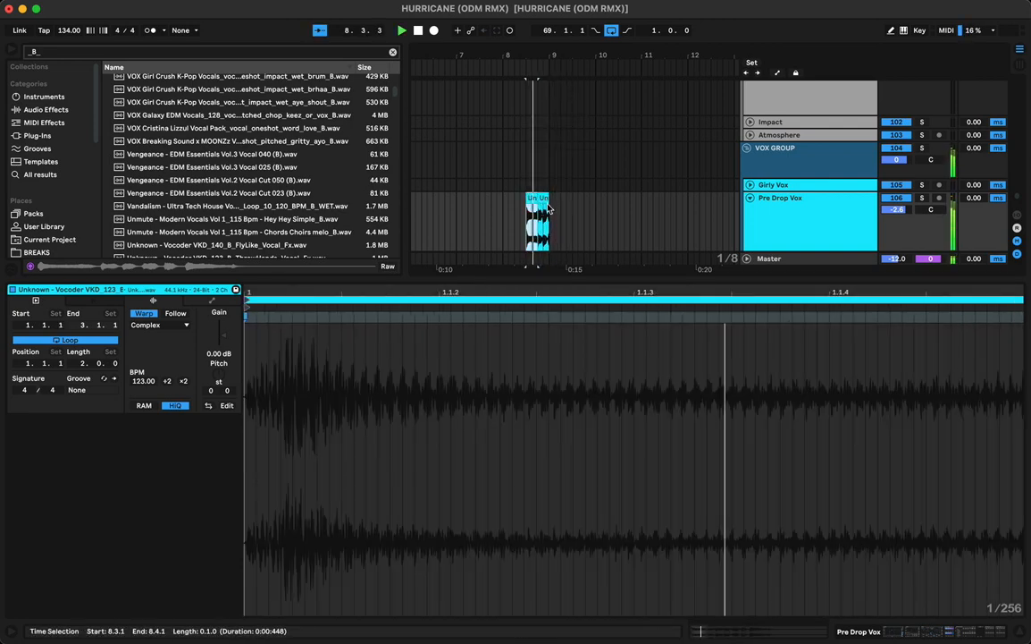
# Make the first AwBaby piece span 8.2.1 to 8.4.1 and stretch its opening word with a warp marker to fill it
pyautogui.press('space')
pyautogui.moveTo(533, 202)
pyautogui.mouseDown()
pyautogui.moveTo(513, 203)
pyautogui.moveTo(538, 196)
pyautogui.mouseUp()
pyautogui.press('space')
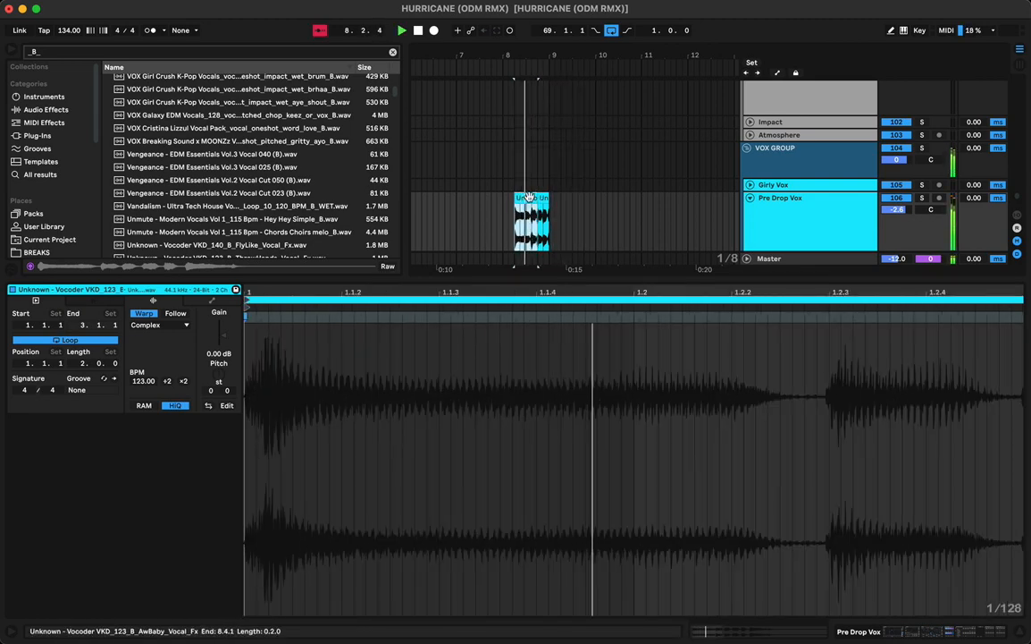
pyautogui.doubleClick(827, 317)
pyautogui.moveTo(827, 316)
pyautogui.mouseDown()
pyautogui.moveTo(1018, 333)
pyautogui.moveTo(944, 339)
pyautogui.mouseUp()
pyautogui.press('space')
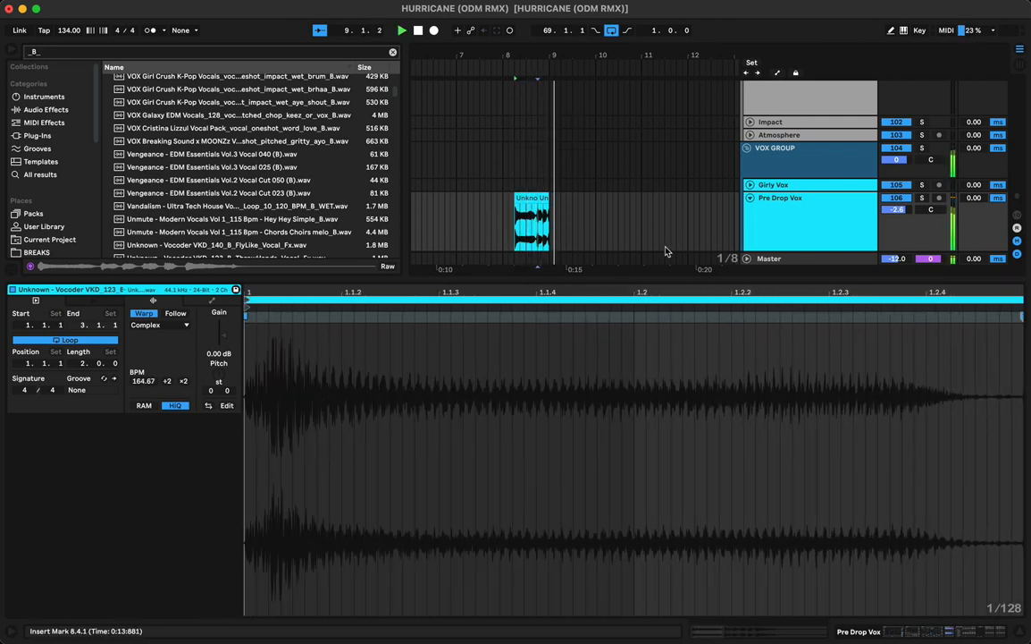
# Transpose both AwBaby pieces to -7 semitones and switch their warp mode to Tones
pyautogui.press('space')
pyautogui.click(526, 199)
pyautogui.keyDown('shift'); pyautogui.click(545, 198); pyautogui.keyUp('shift')
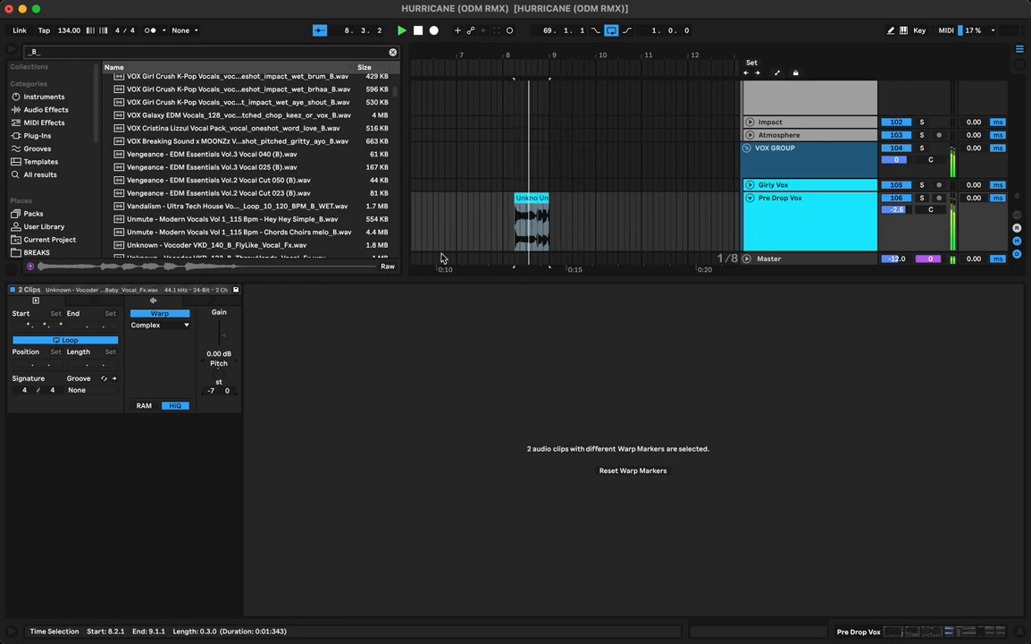
pyautogui.click(157, 324)
pyautogui.click(151, 346)
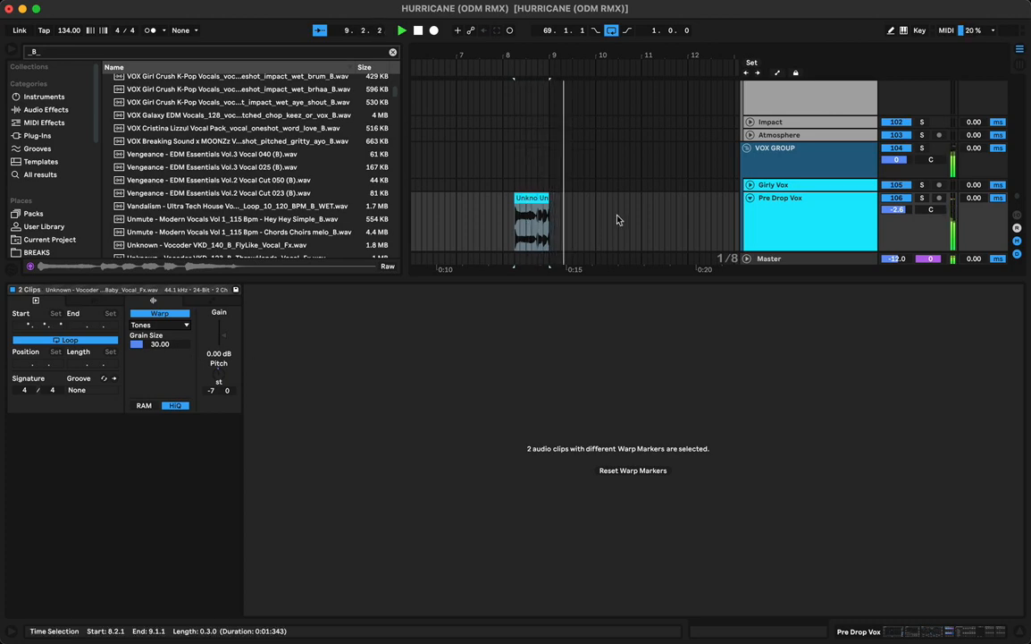
# Switch the warp mode of the vocoder clip before bar 17 on the Pre Drop Vox track to Tones
pyautogui.click(672, 194)
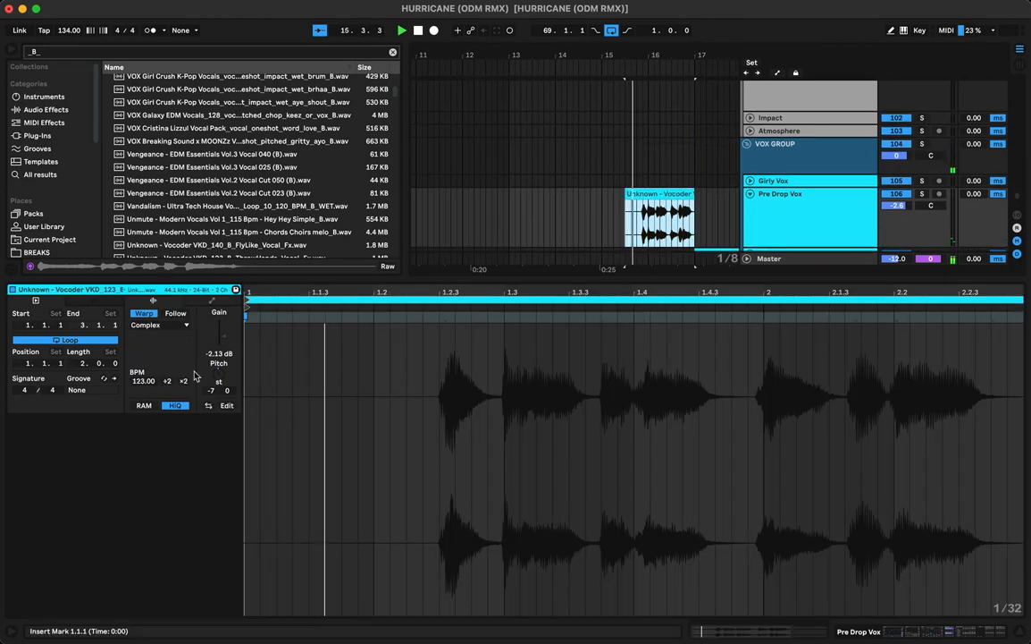
pyautogui.click(152, 325)
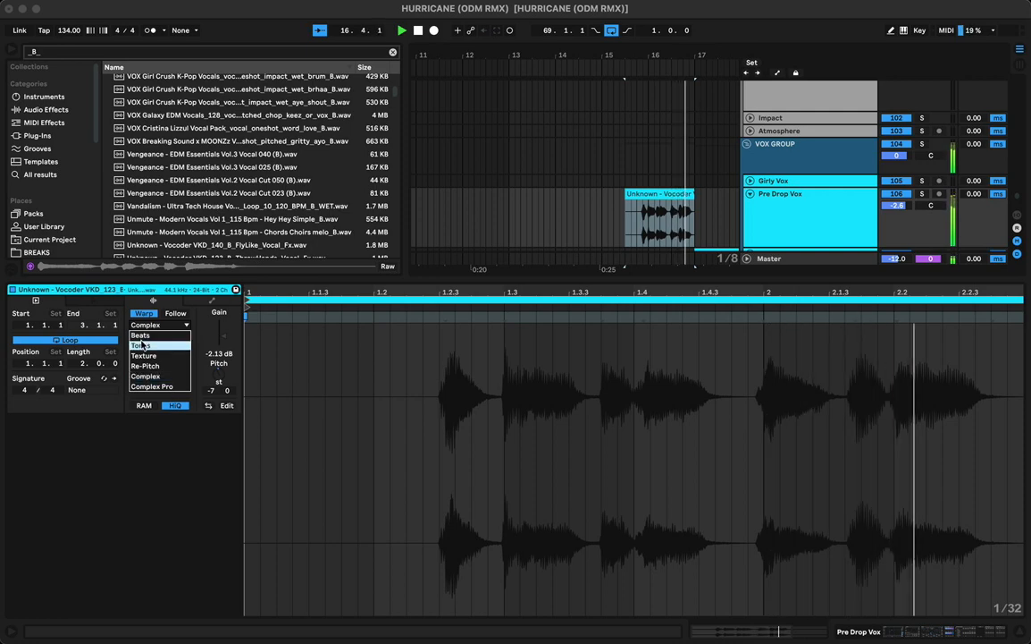
pyautogui.click(141, 345)
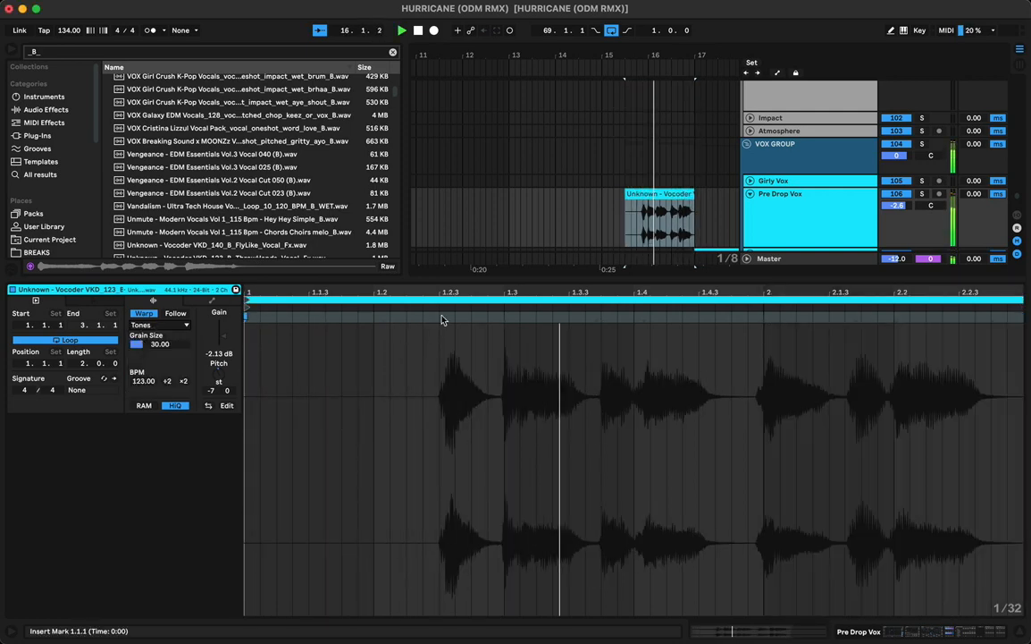
# Close the clip view and play the arrangement from bar 8 to check the pre-drop vocal in context
pyautogui.moveTo(628, 54); pyautogui.dragTo(627, 18)
pyautogui.click(485, 195)
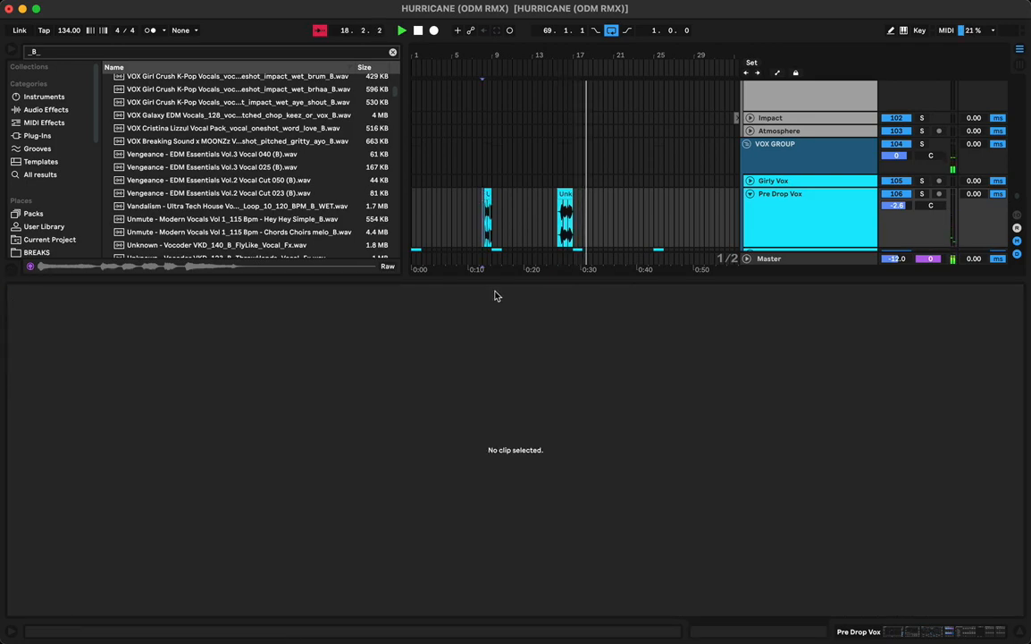
pyautogui.press('super+alt+l')
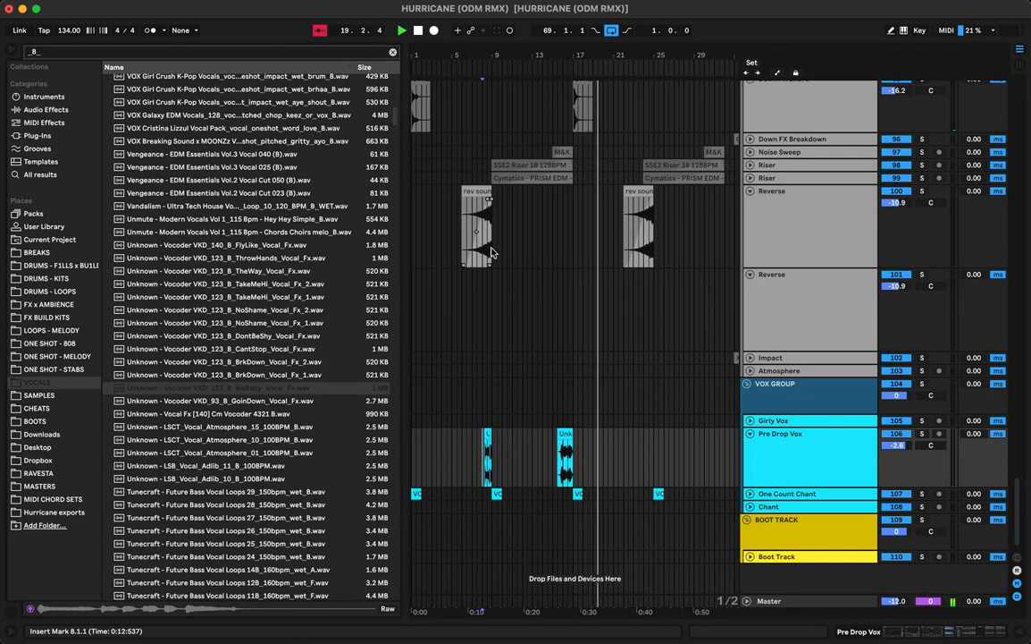
pyautogui.press('space')
pyautogui.press('space')
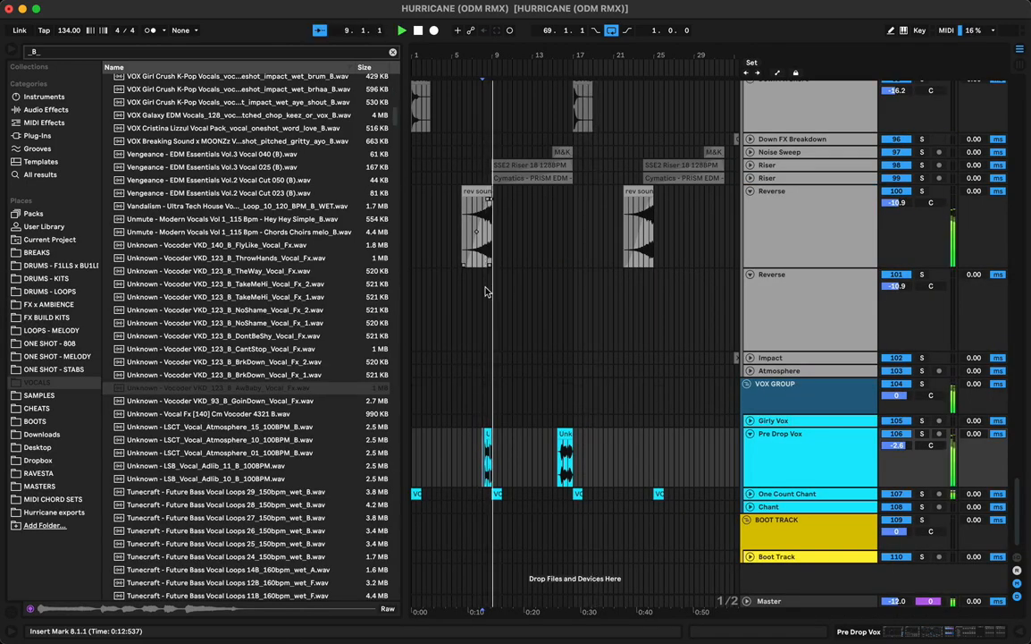
# Play from bar 6.3.1, move the first AwBaby piece to 8.1.1 and audition the new timing
pyautogui.click(467, 60)
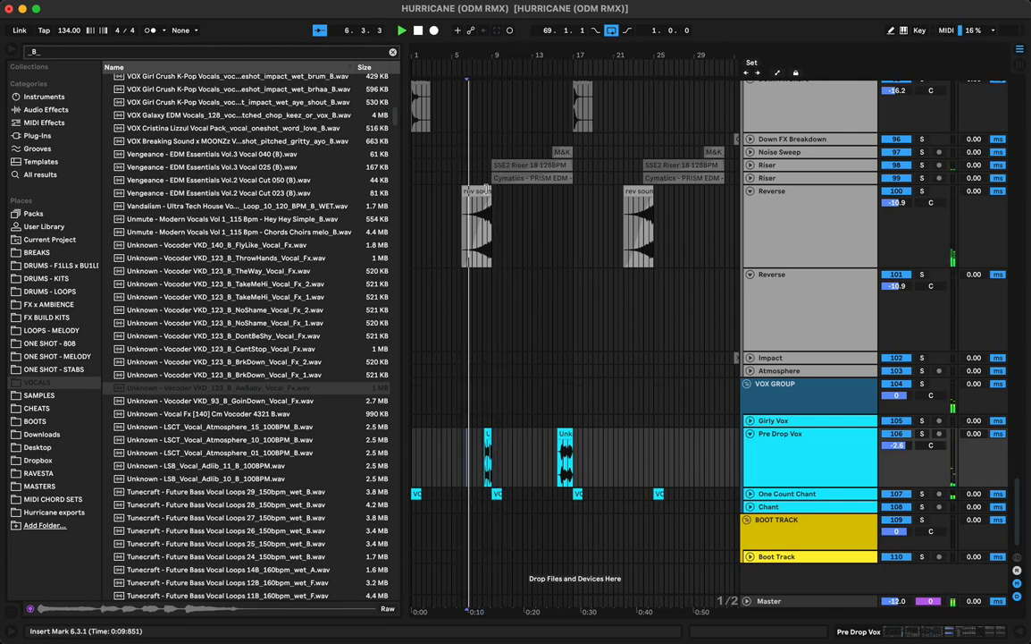
pyautogui.moveTo(474, 60); pyautogui.dragTo(490, 268)
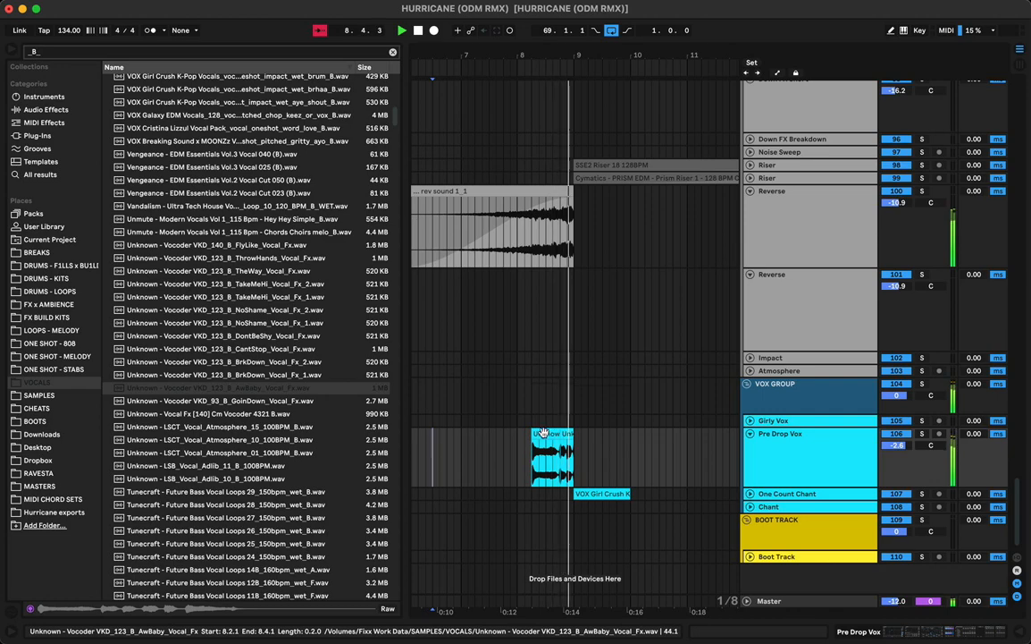
pyautogui.moveTo(543, 433); pyautogui.dragTo(528, 437)
pyautogui.press('space')
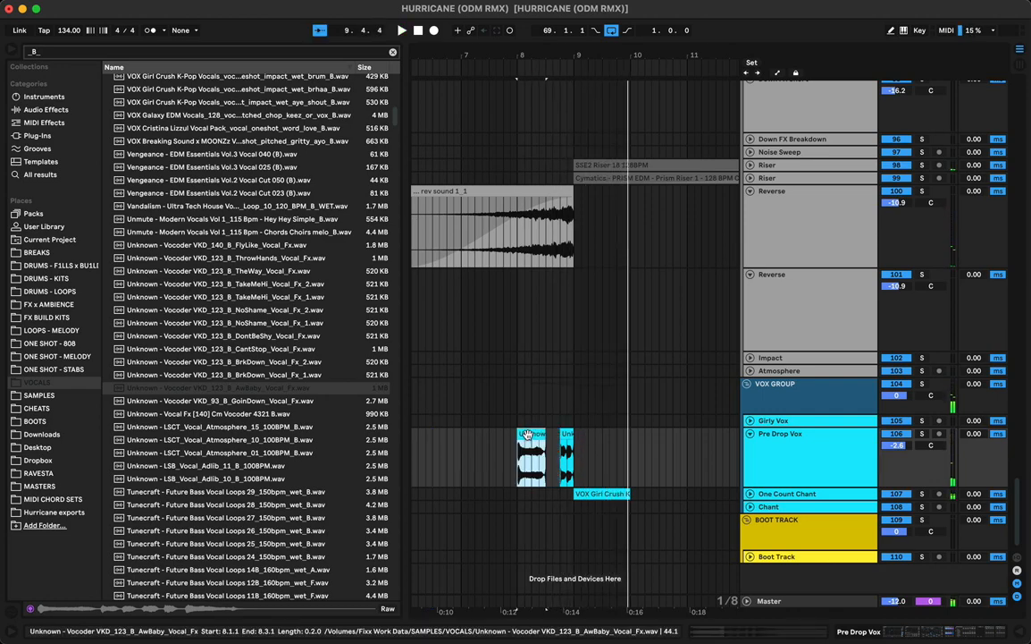
pyautogui.press('space')
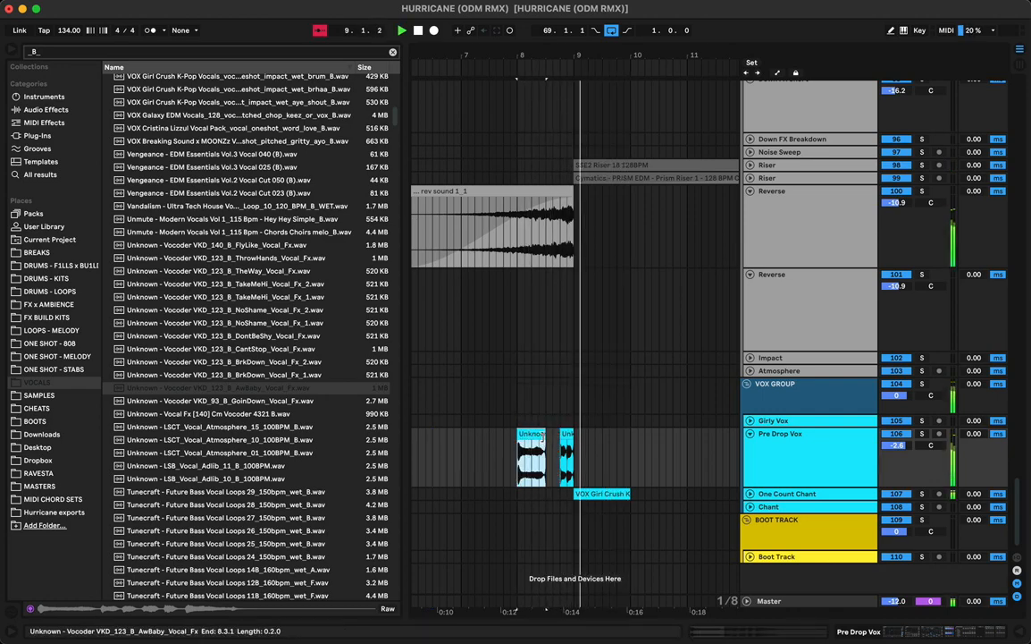
pyautogui.press('space')
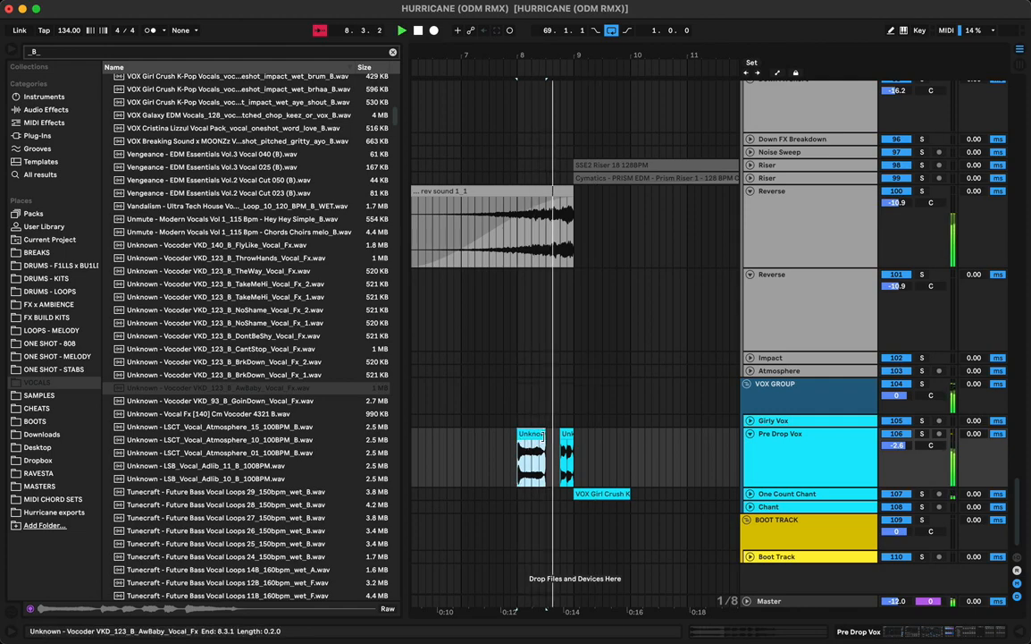
pyautogui.press('space')
pyautogui.press('space')
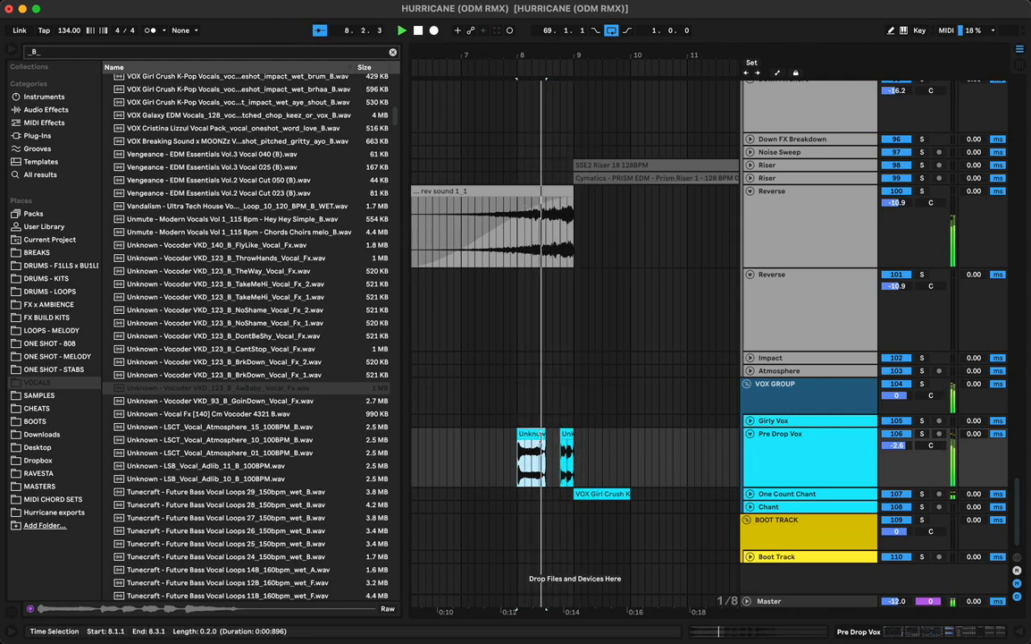
# Try the first AwBaby piece at +5 and +8 semitones, set its transposition to -4 and play it
pyautogui.doubleClick(529, 432)
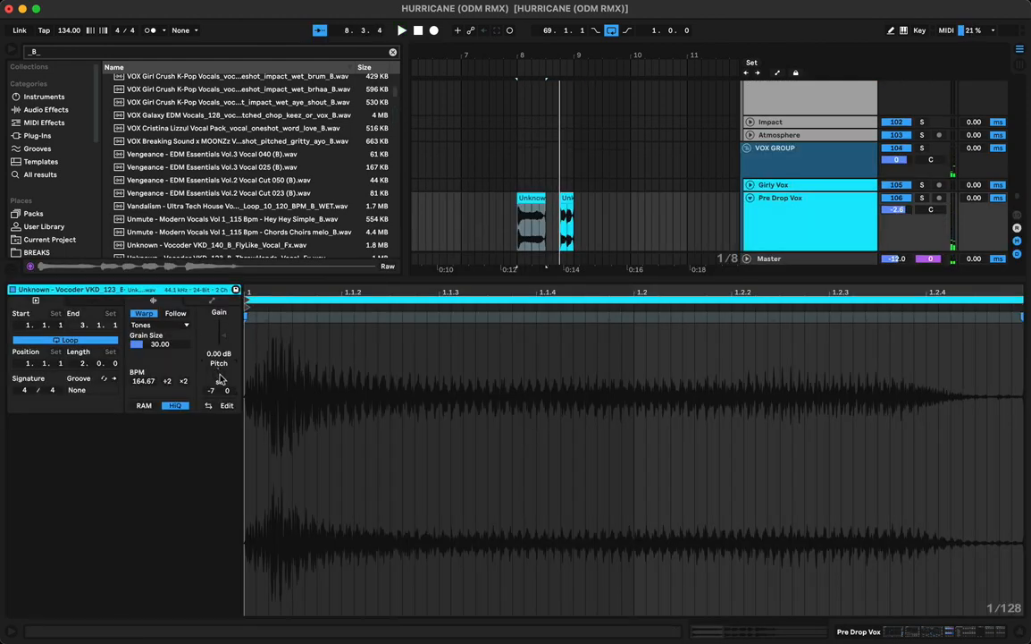
pyautogui.press('space')
pyautogui.press('Up')
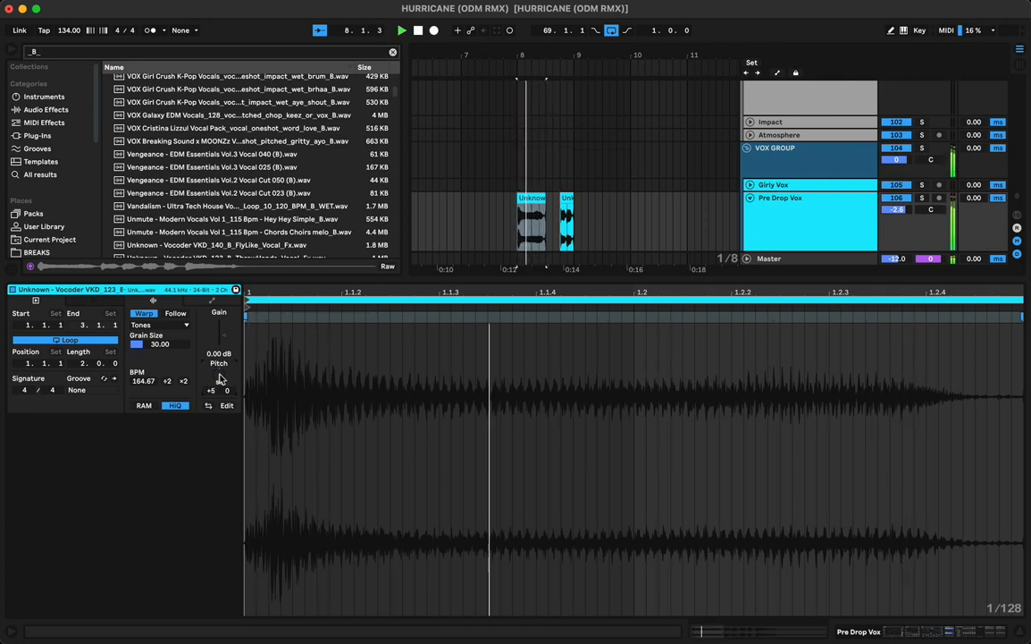
pyautogui.press('space')
pyautogui.press('Up')
pyautogui.press('Up')
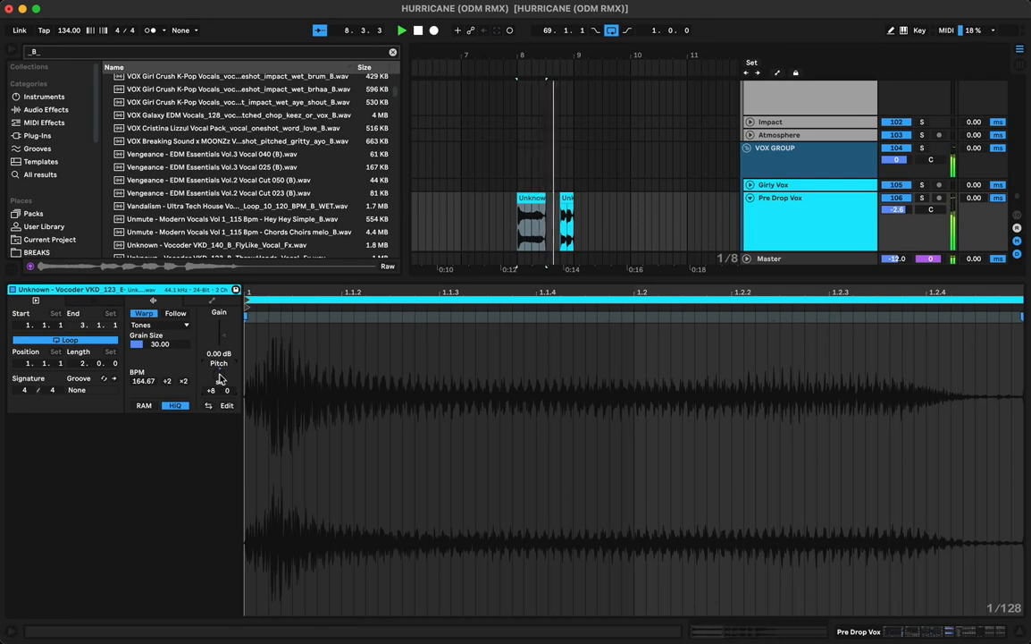
pyautogui.press('space')
pyautogui.press('space')
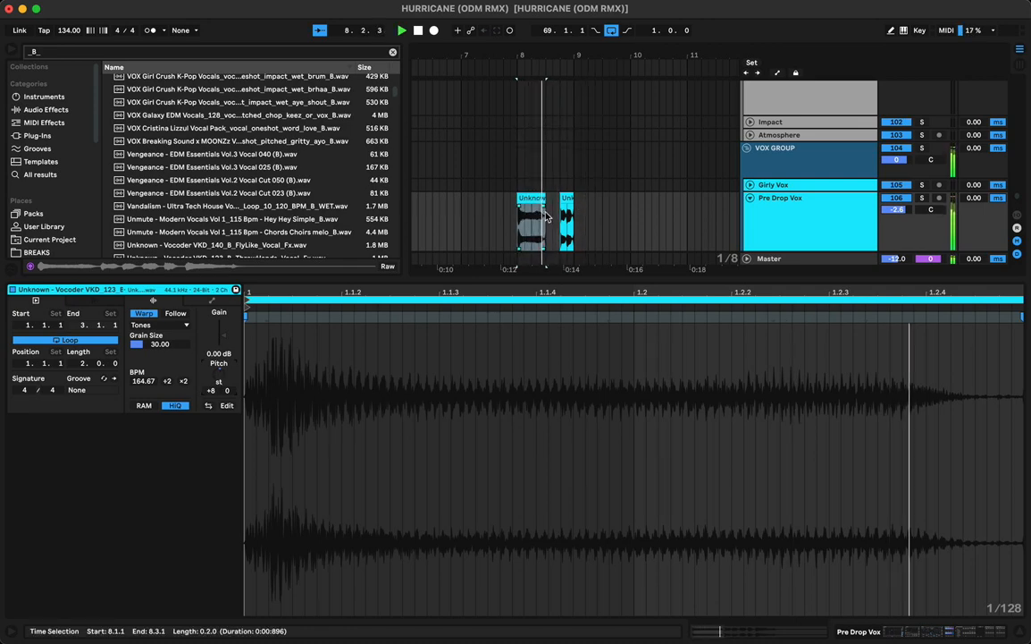
pyautogui.click(536, 196)
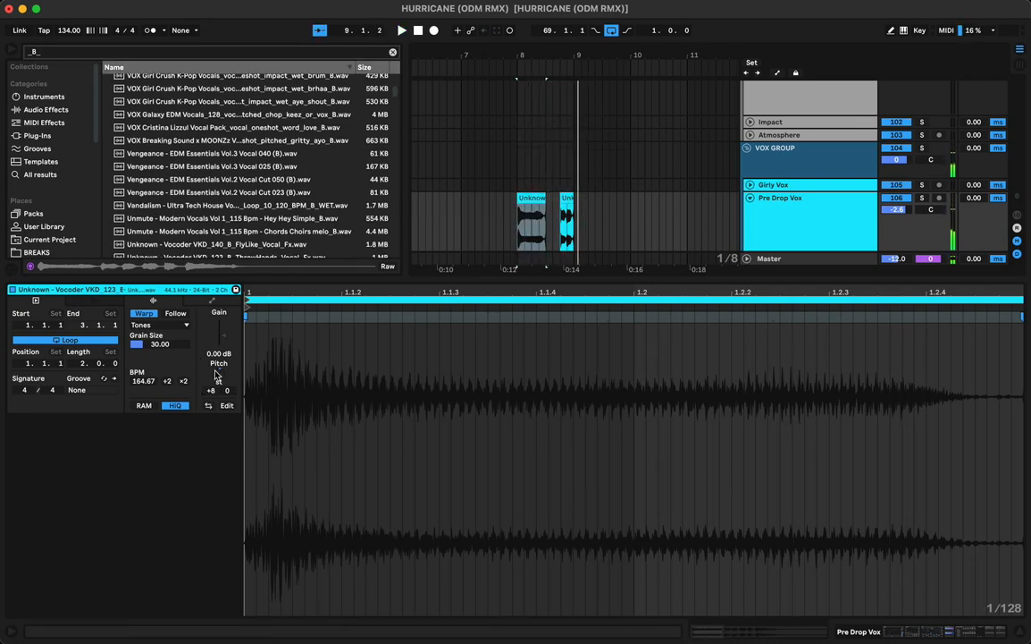
pyautogui.press('space')
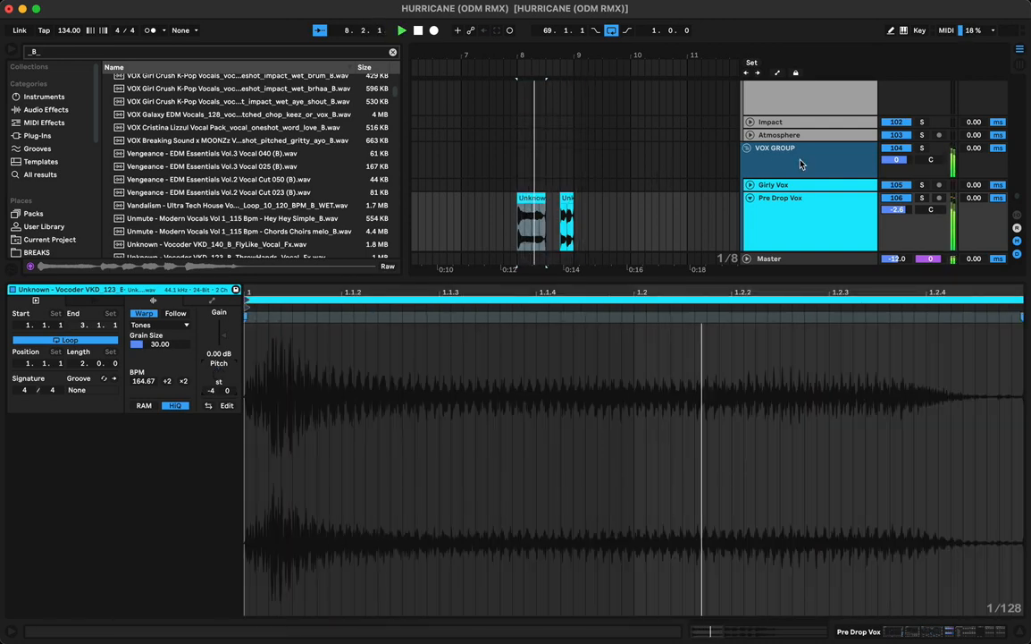
# Show the automation lanes and display the Wash Out! parameter of Bass Kleph's Easy Wash Out on the Pre Drop Vox track
pyautogui.scroll(-1, 785, 187)
pyautogui.scroll(-1, 785, 186)
pyautogui.press('a')
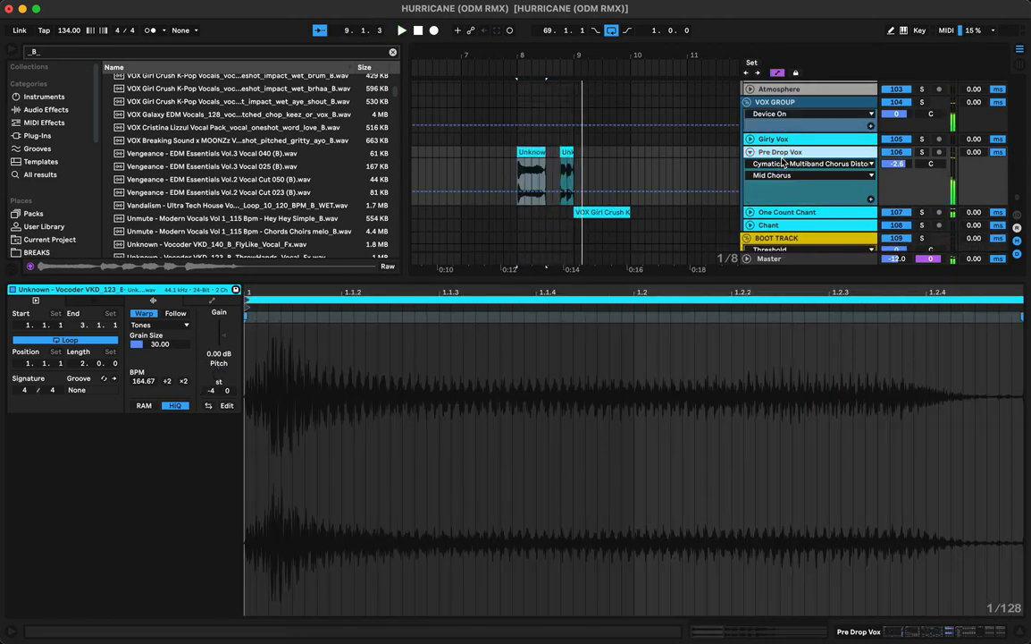
pyautogui.click(783, 162)
pyautogui.scroll(-5, 672, 382)
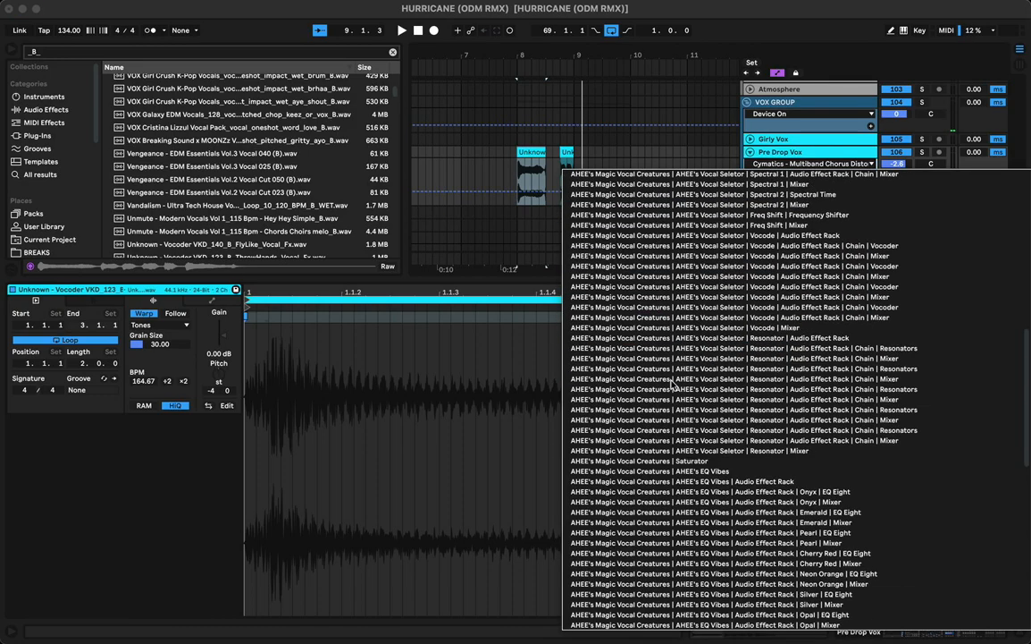
pyautogui.scroll(-5, 674, 581)
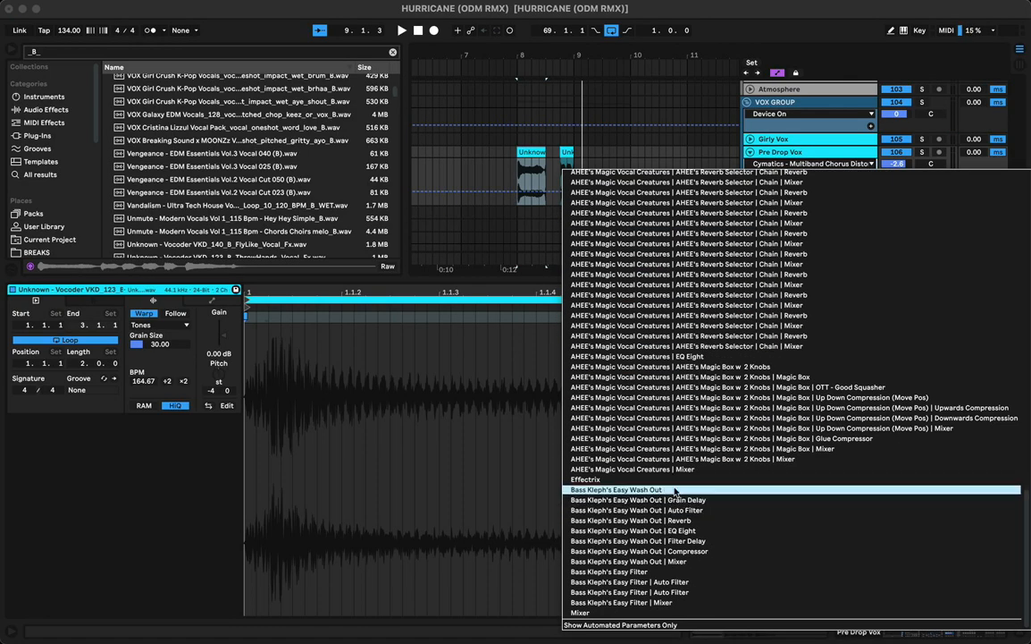
pyautogui.click(675, 490)
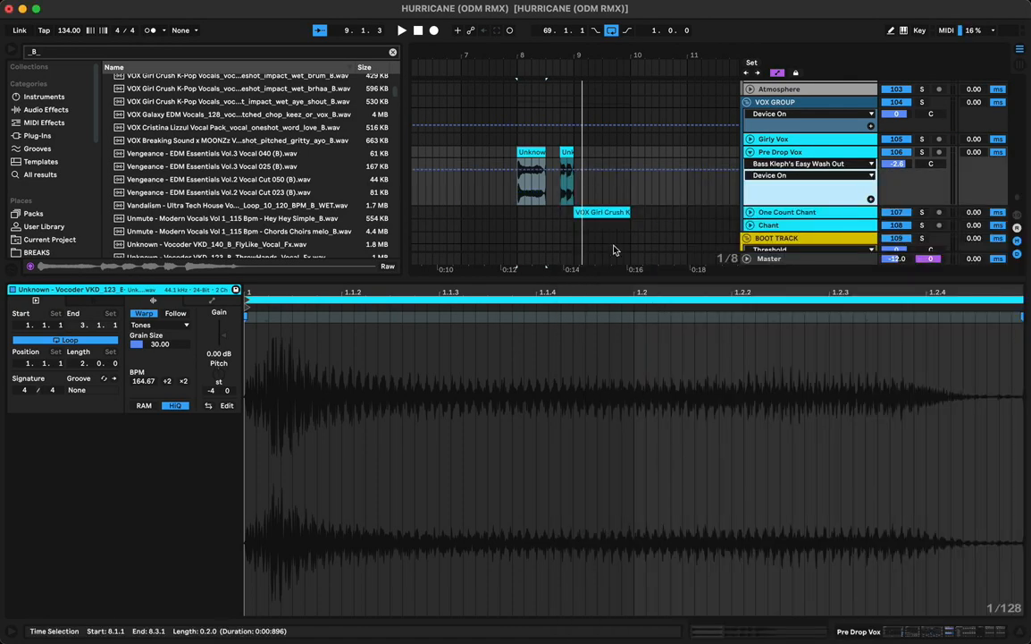
pyautogui.click(912, 632)
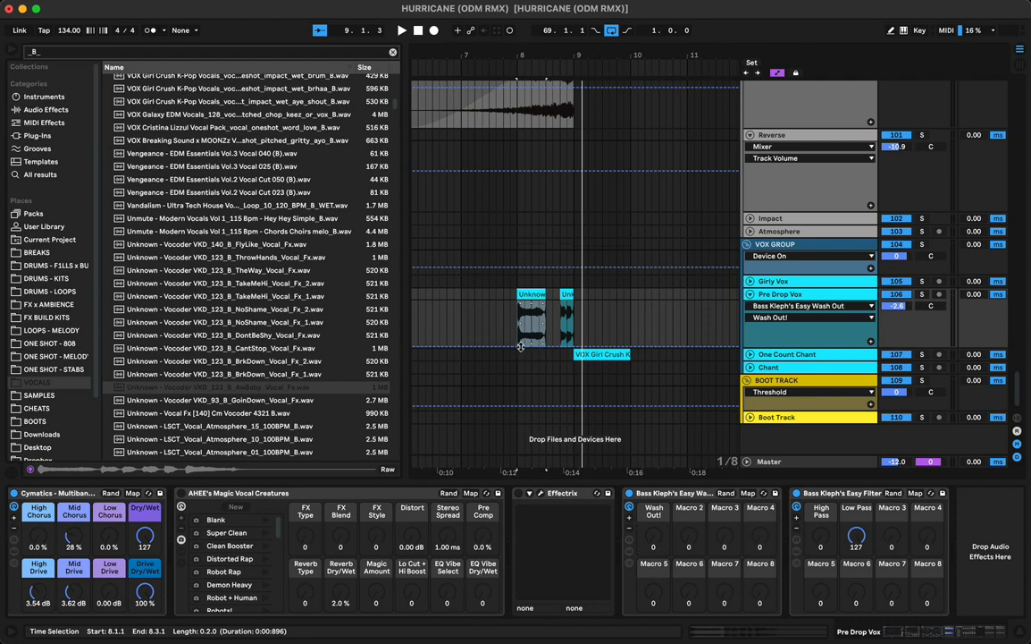
# Draw Wash Out! automation rising to 127 across the first AwBaby piece, held through the gap and dropping to zero at the second piece
pyautogui.click(517, 347)
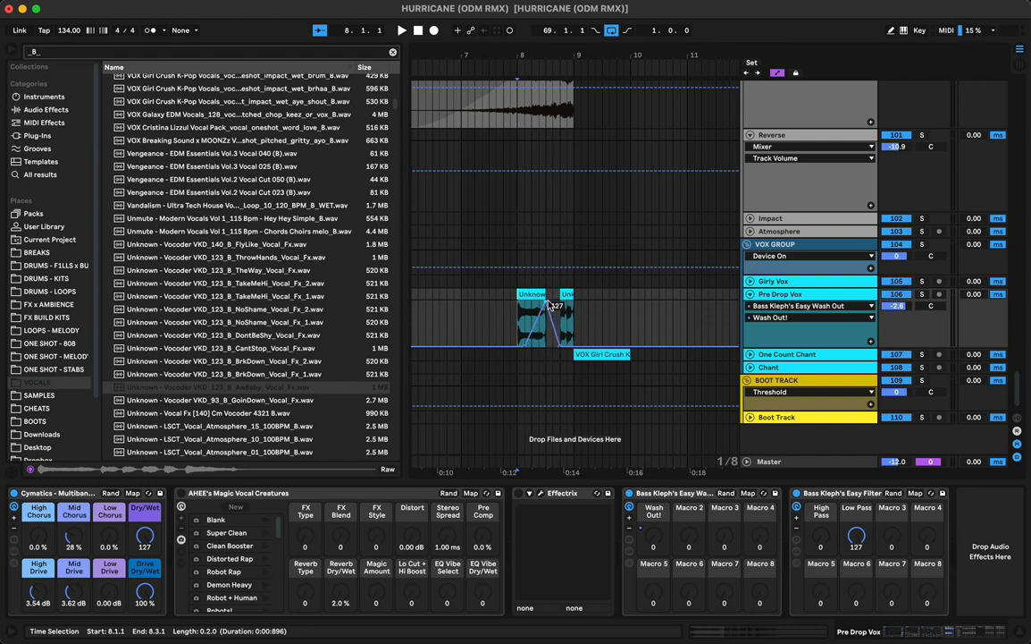
pyautogui.press('space')
pyautogui.moveTo(549, 308); pyautogui.dragTo(561, 302)
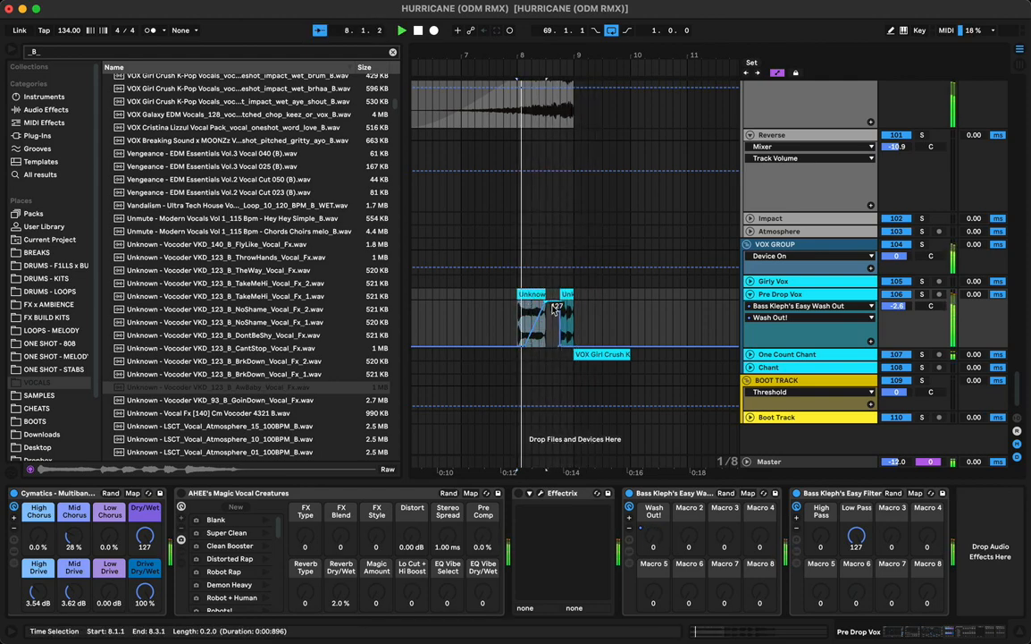
# Set the first AwBaby piece's transposition to -7 semitones, audition it, and hide the automation lanes and clip view
pyautogui.doubleClick(524, 305)
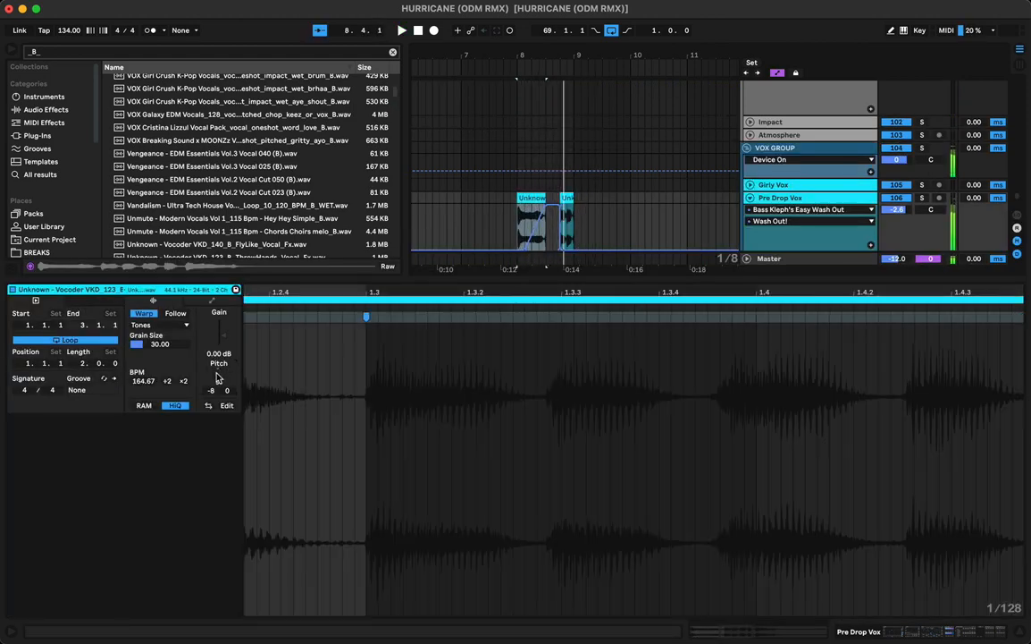
pyautogui.press('space')
pyautogui.press('Up')
pyautogui.press('space')
pyautogui.press('space')
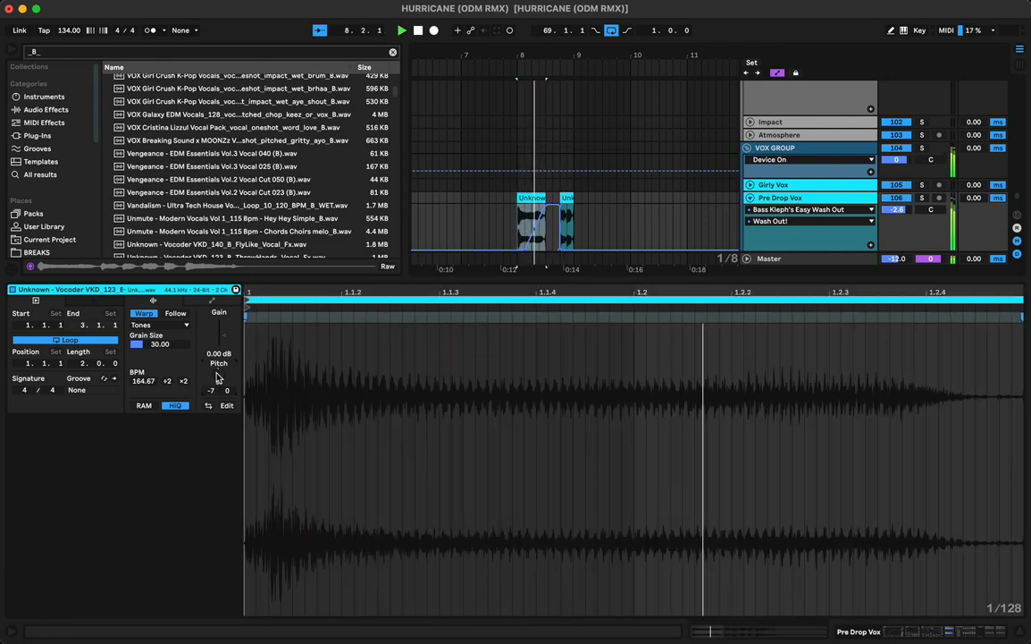
pyautogui.press('a')
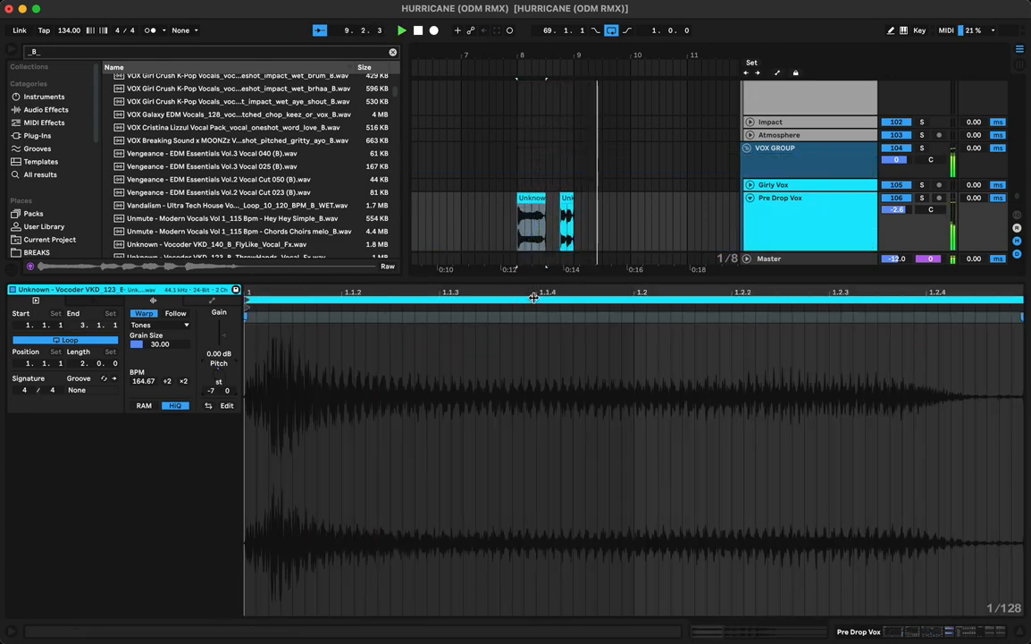
pyautogui.press('space')
pyautogui.press('super+alt+l')
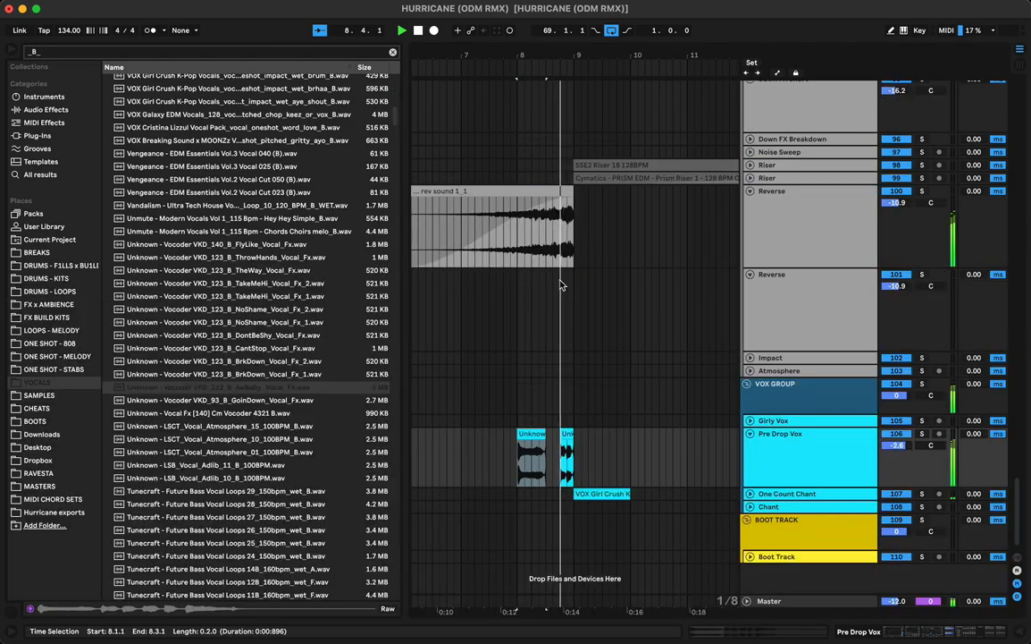
# Play the Guitar 2 - drop_1 clips on the Chords track from bar 1 and select both clips
pyautogui.scroll(1, 514, 327)
pyautogui.scroll(15, 516, 288)
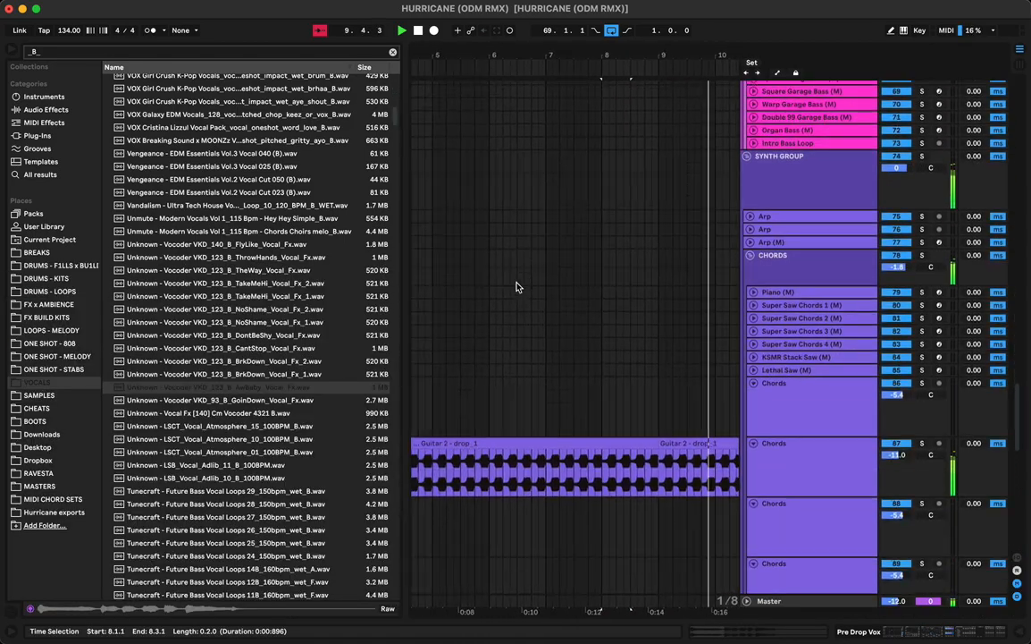
pyautogui.click(466, 444)
pyautogui.press('space')
pyautogui.press('space')
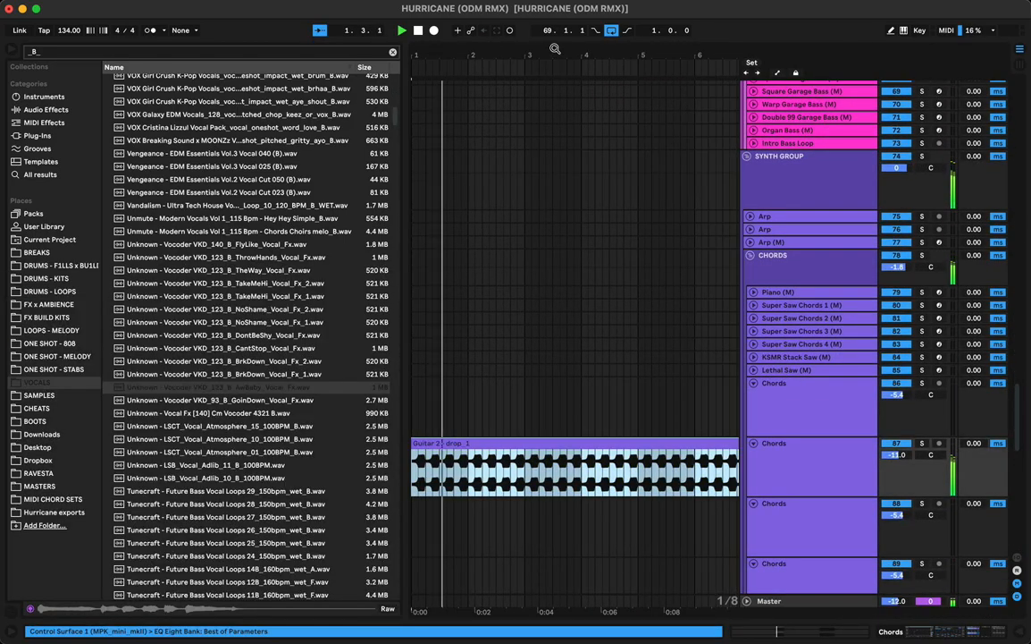
pyautogui.moveTo(555, 50); pyautogui.dragTo(555, 13)
pyautogui.keyDown('shift'); pyautogui.click(638, 443); pyautogui.keyUp('shift')
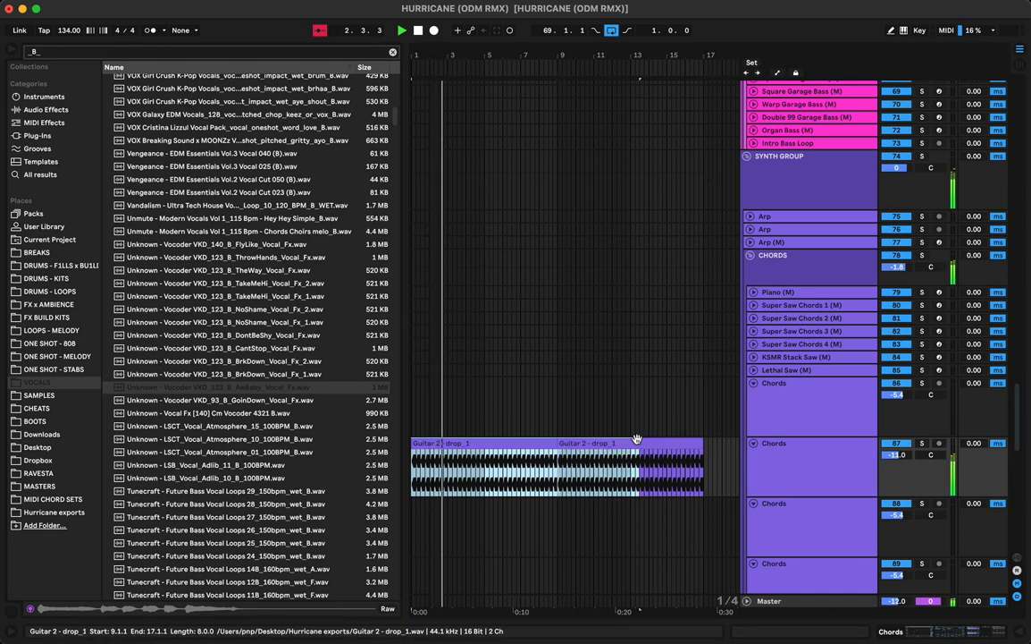
# Turn on Warp for both Guitar 2 - drop_1 clips and set their fine transposition to 18 ct
pyautogui.hotkey('shift', 'Tab')
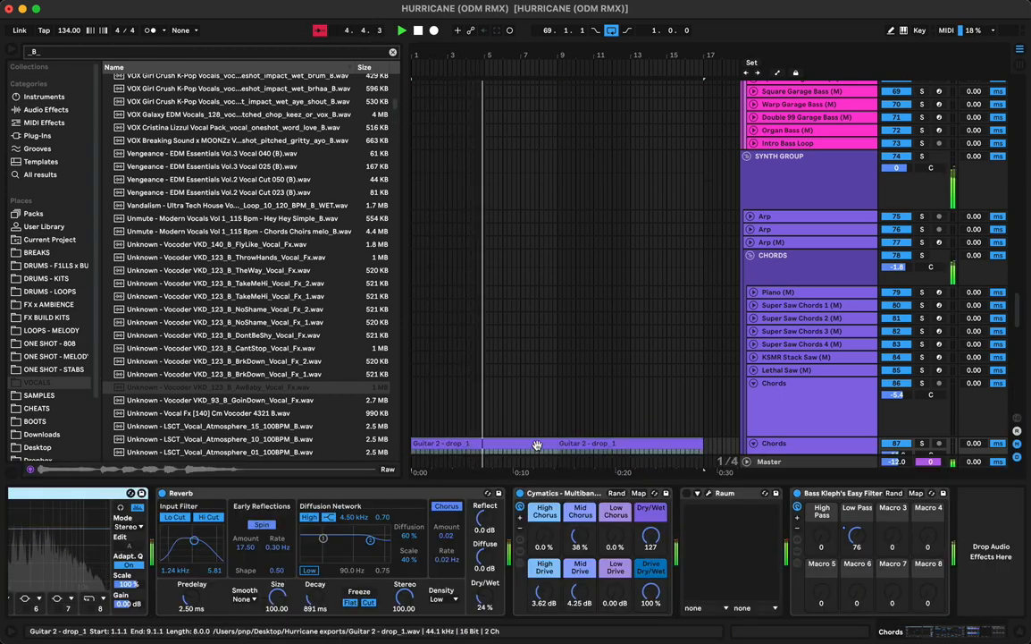
pyautogui.hotkey('shift', 'Tab')
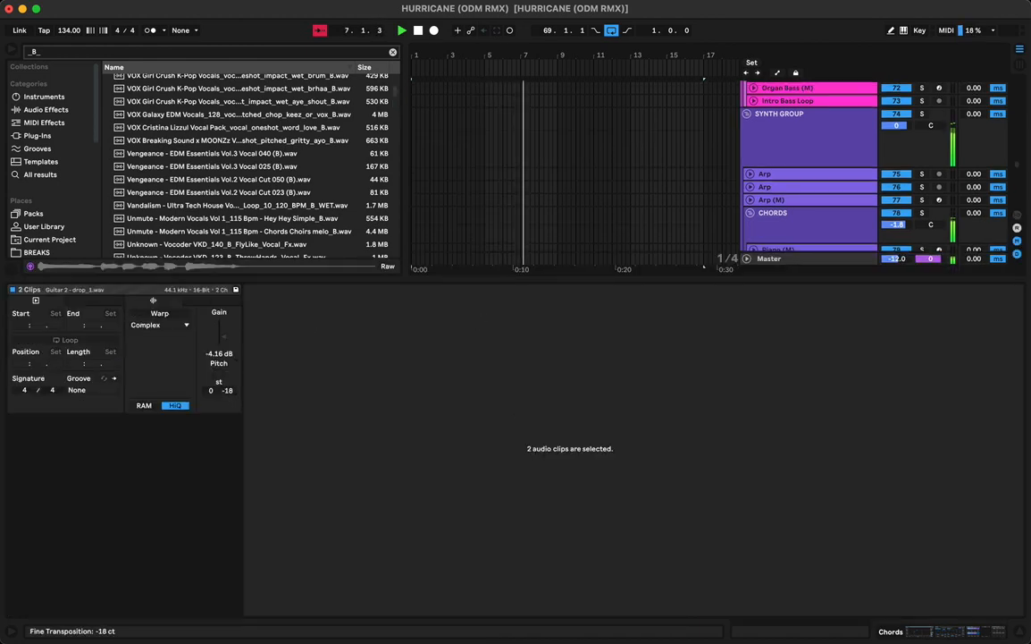
pyautogui.click(145, 314)
pyautogui.press('space')
pyautogui.press('space')
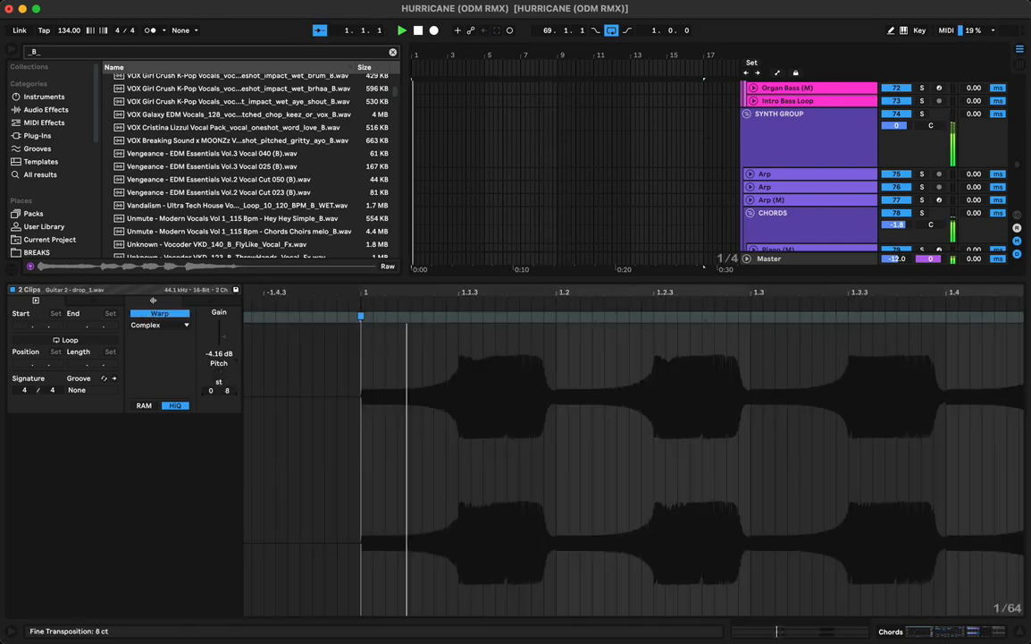
pyautogui.moveTo(227, 391)
pyautogui.mouseDown()
pyautogui.moveTo(227, 363)
pyautogui.moveTo(227, 375)
pyautogui.mouseUp()
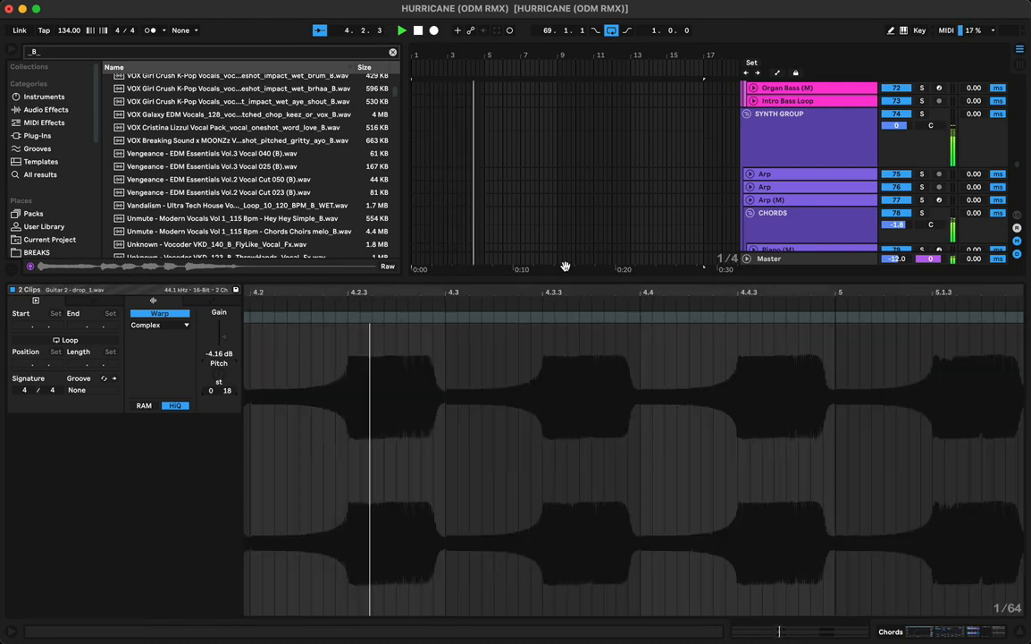
pyautogui.moveTo(564, 278); pyautogui.dragTo(564, 352)
pyautogui.scroll(-10, 582, 239)
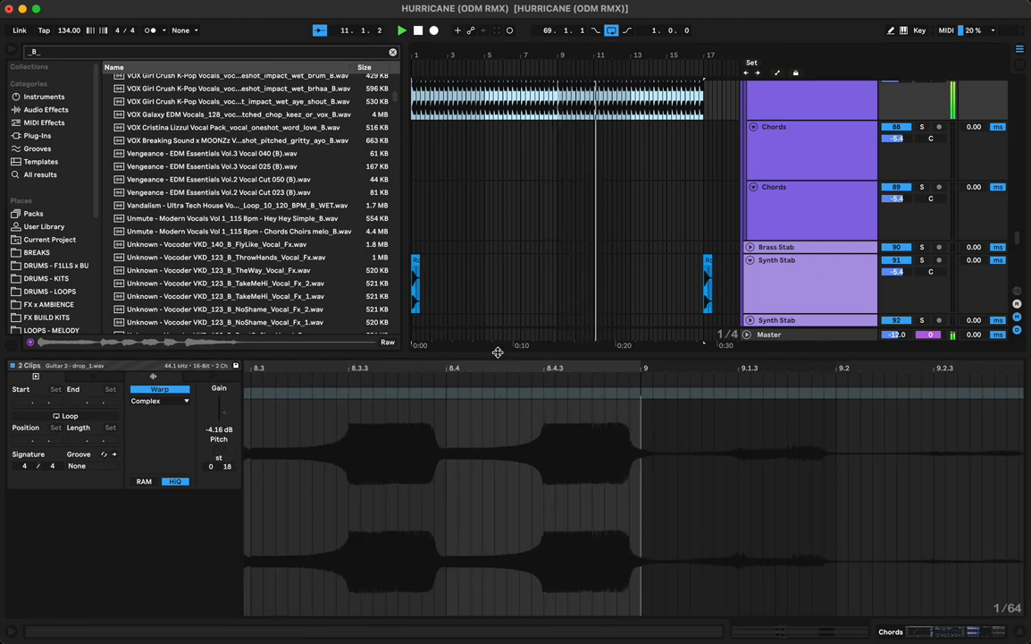
pyautogui.press('super+alt+l')
# Play the first AwBaby piece on the Pre Drop Vox track from 8.1.1 to check it in the mix
pyautogui.scroll(-8, 582, 437)
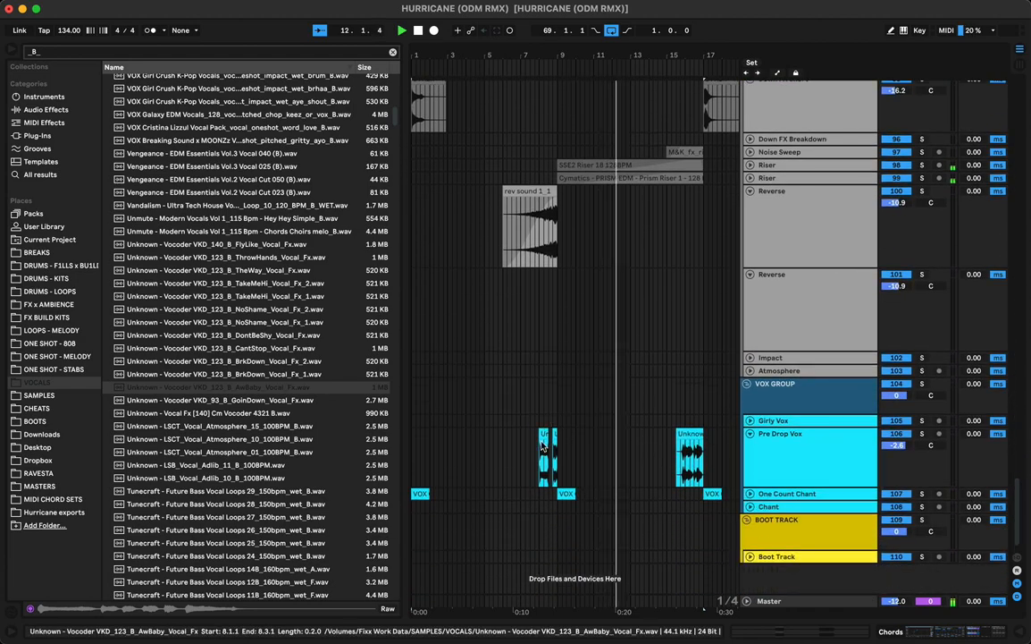
pyautogui.click(547, 474)
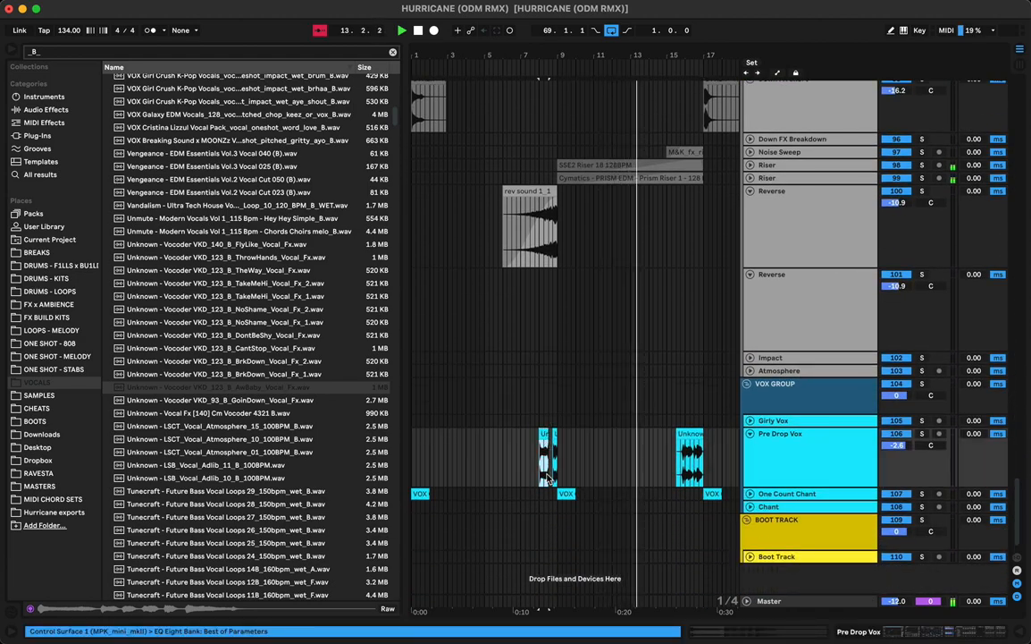
pyautogui.press('space')
pyautogui.press('space')
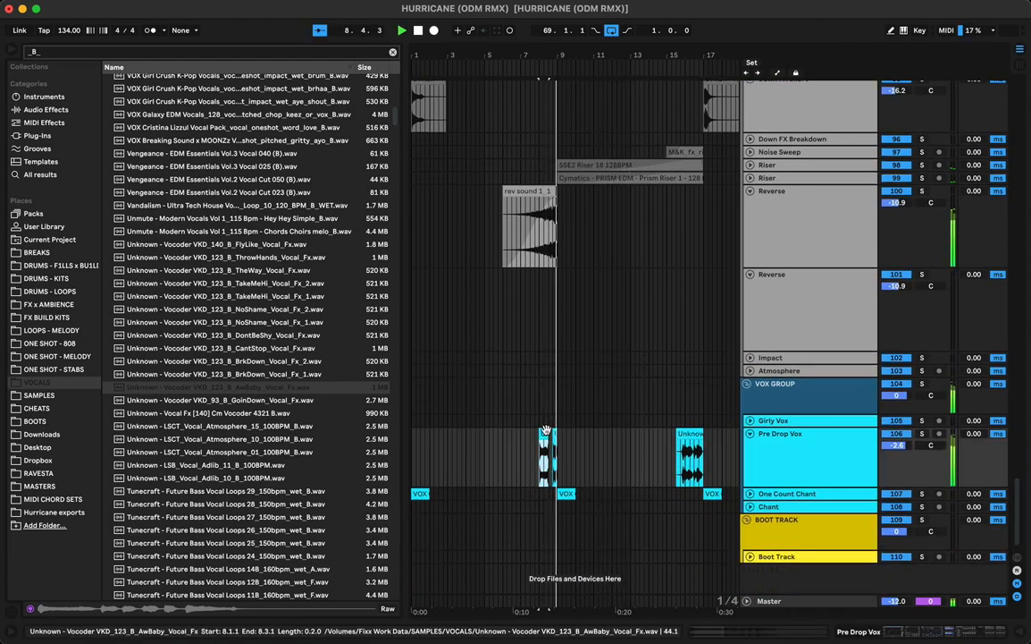
pyautogui.click(546, 430)
pyautogui.press('space')
pyautogui.press('space')
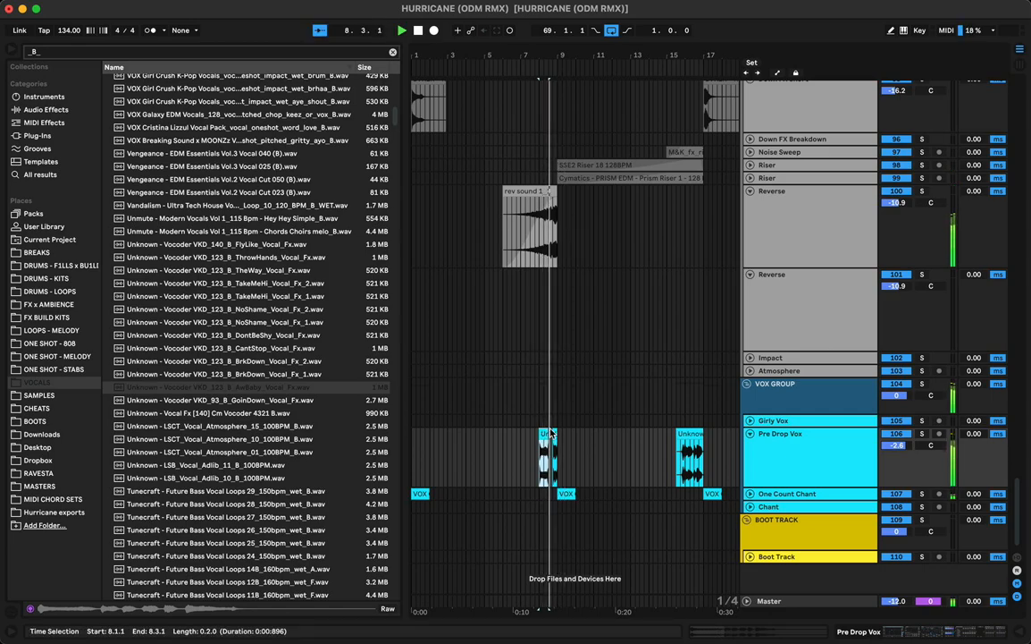
# Set the Pre Drop Vox track's volume to -5.2 dB in the mixer and return to the arrangement
pyautogui.press('Tab')
pyautogui.hscroll(10, 564, 432)
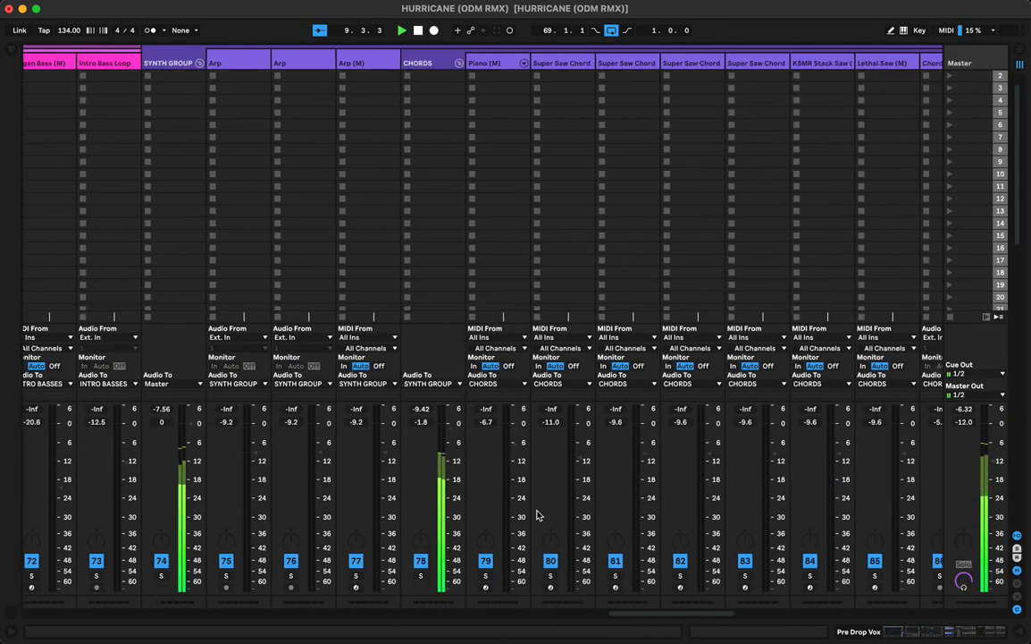
pyautogui.hscroll(10, 536, 515)
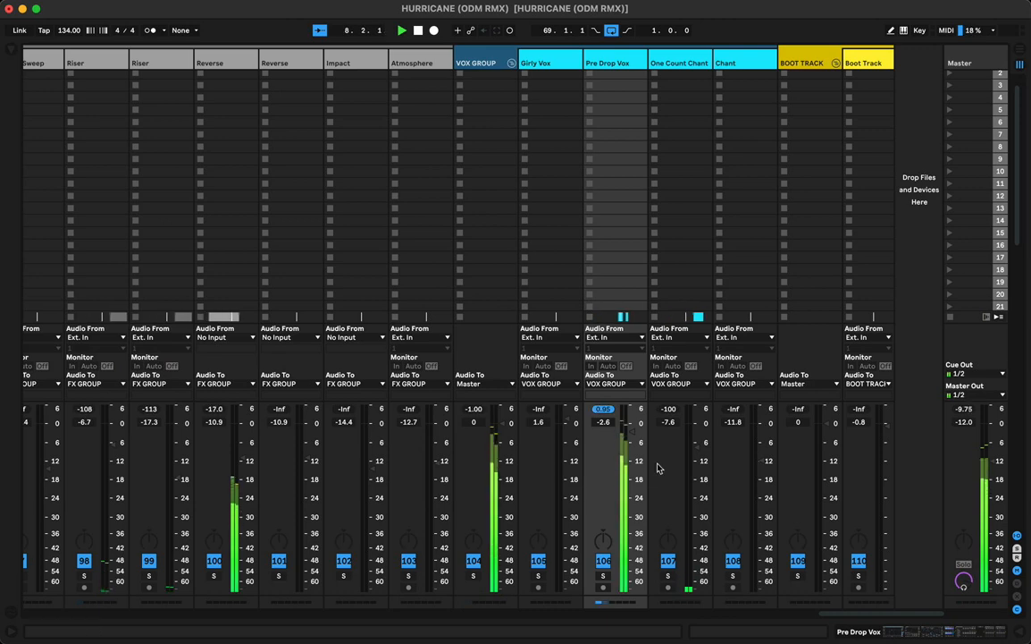
pyautogui.moveTo(631, 432); pyautogui.dragTo(631, 441)
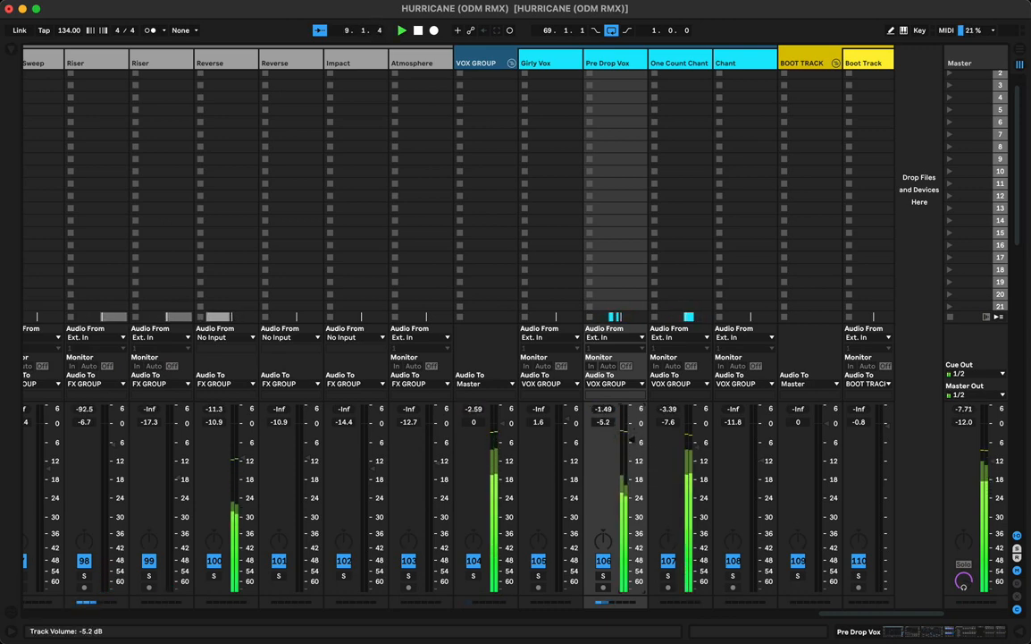
pyautogui.press('Tab')
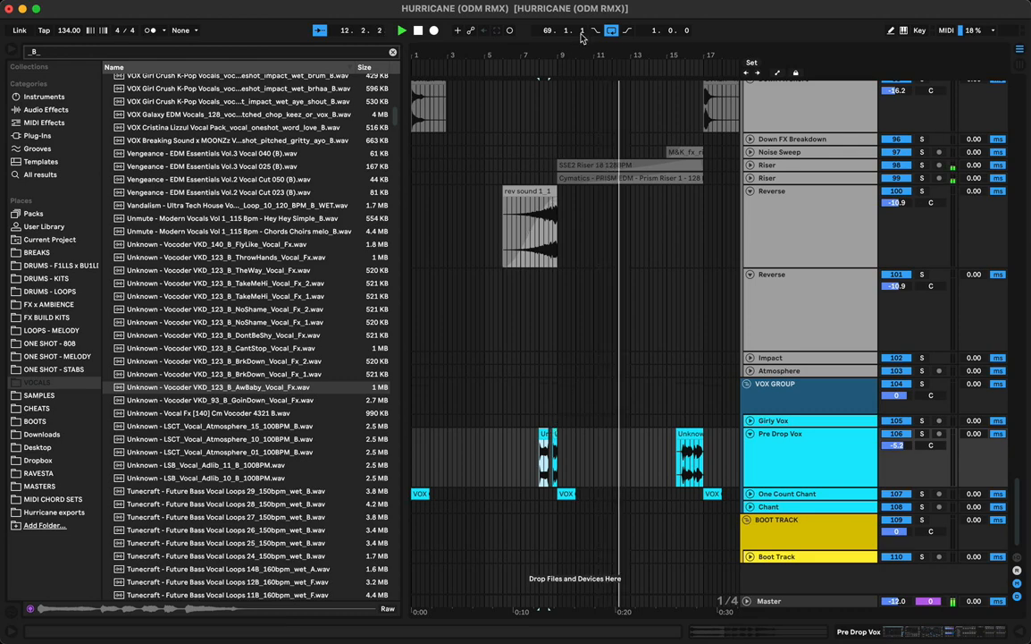
# Play on past bar 17 and examine the arrangement from the vocal and FX tracks to the chords, bass and drums
pyautogui.moveTo(504, 44); pyautogui.dragTo(530, 48)
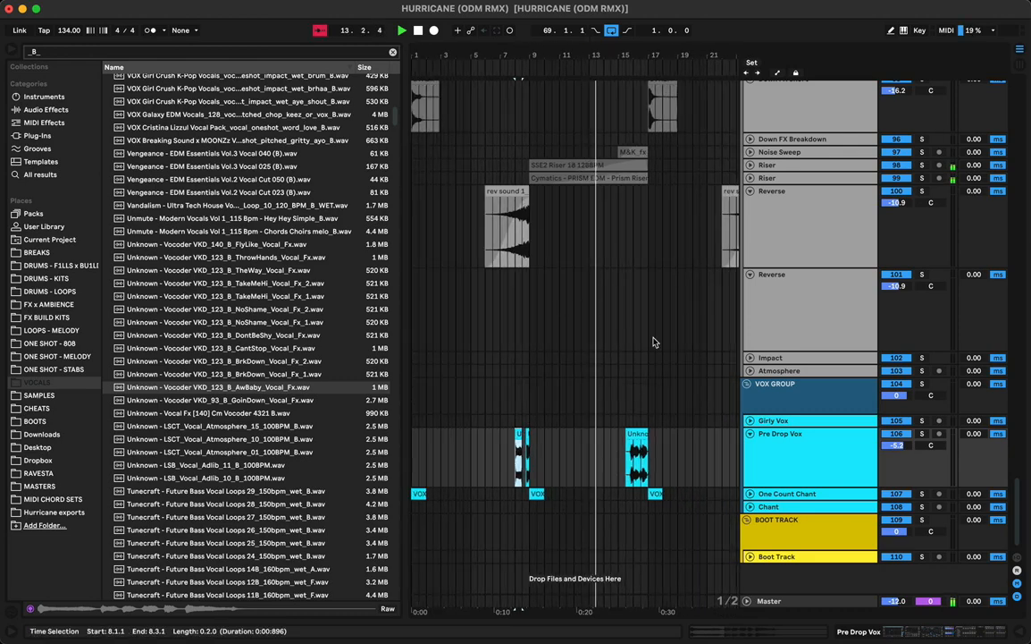
pyautogui.click(648, 389)
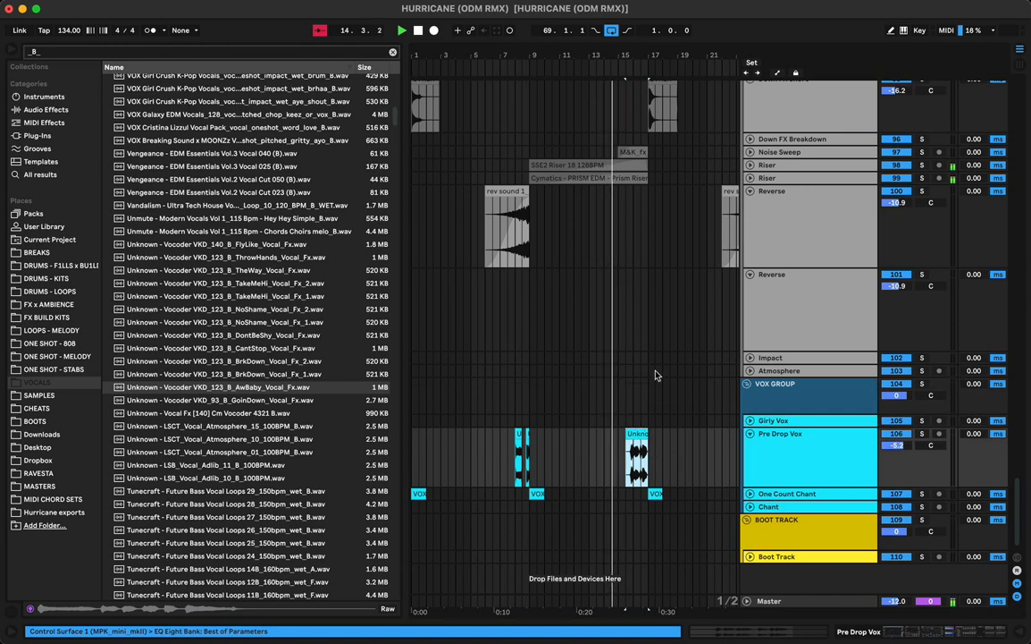
pyautogui.scroll(10, 655, 376)
pyautogui.scroll(2, 655, 376)
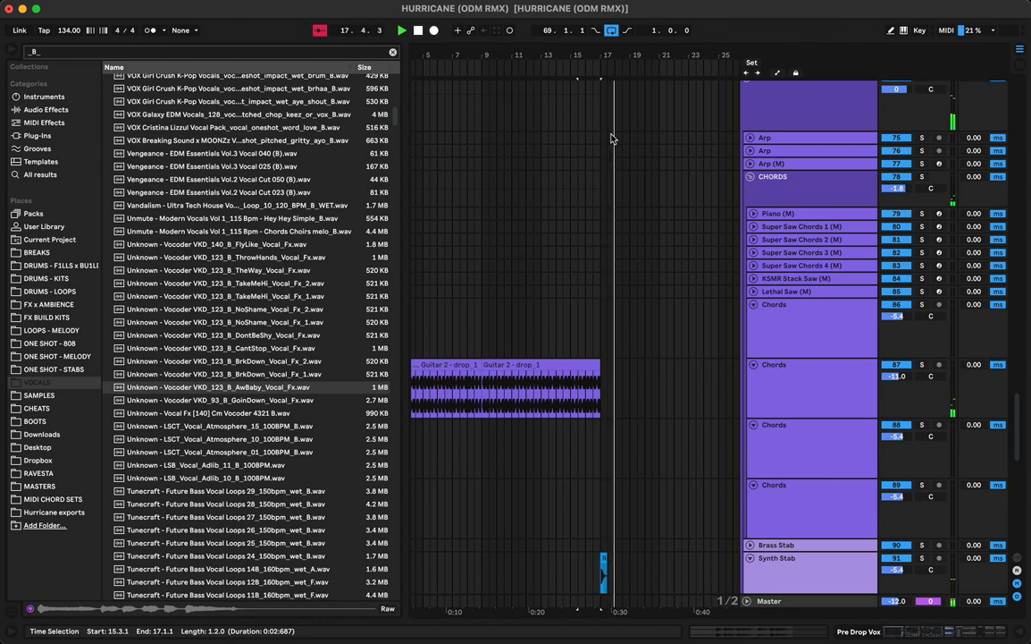
pyautogui.moveTo(586, 56); pyautogui.dragTo(517, 54)
pyautogui.scroll(-1, 599, 258)
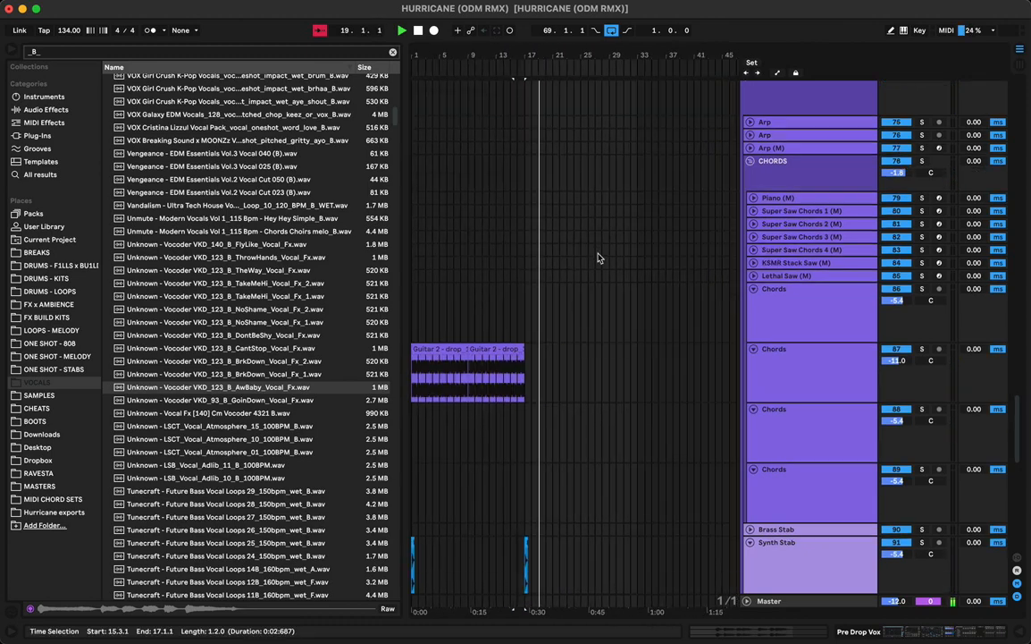
pyautogui.scroll(-15, 598, 259)
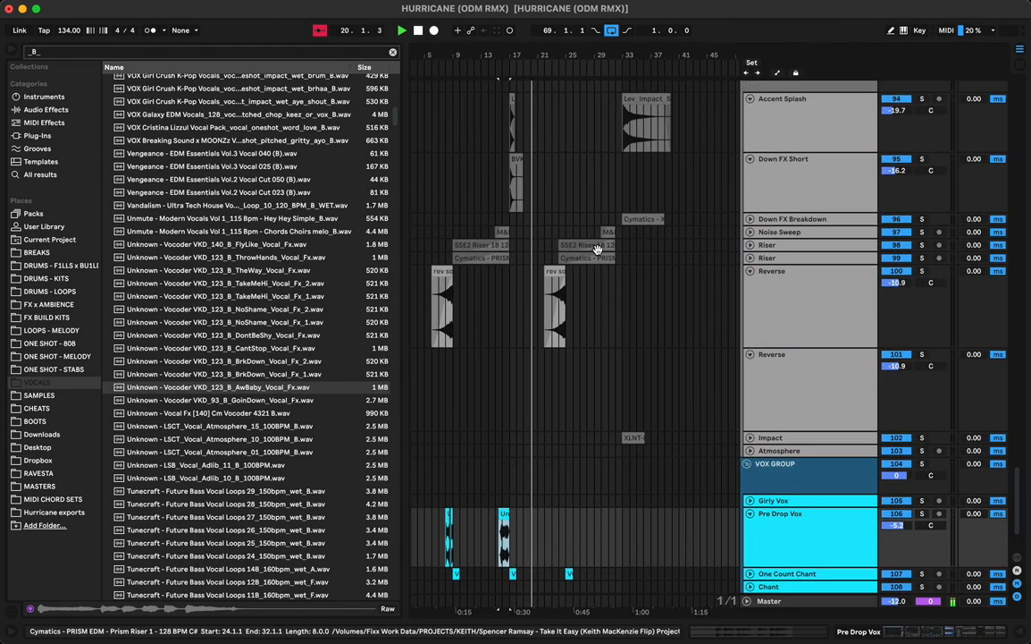
pyautogui.scroll(4, 599, 253)
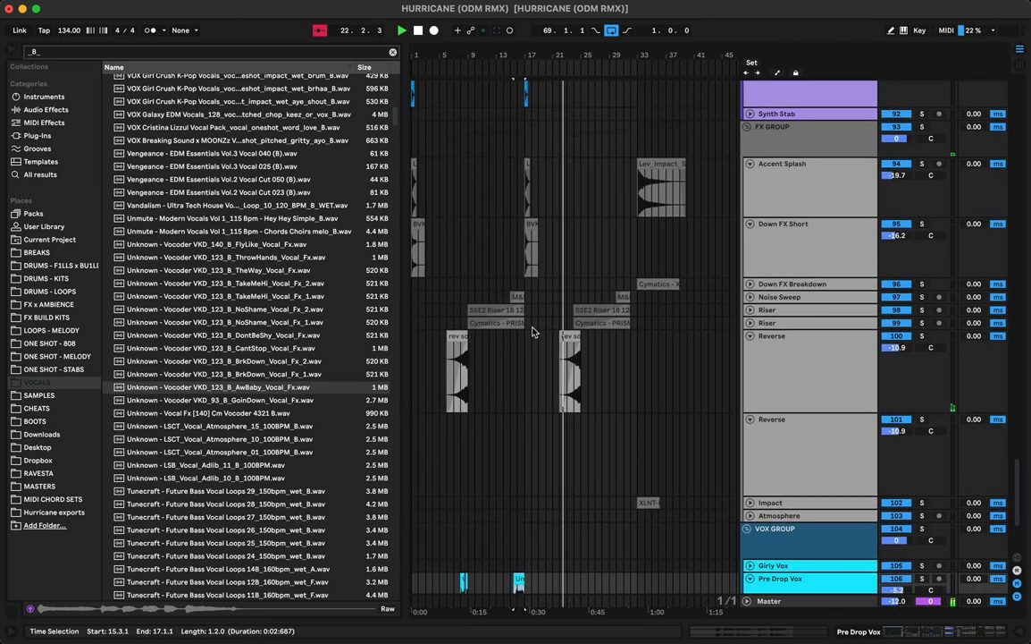
pyautogui.scroll(-3, 531, 331)
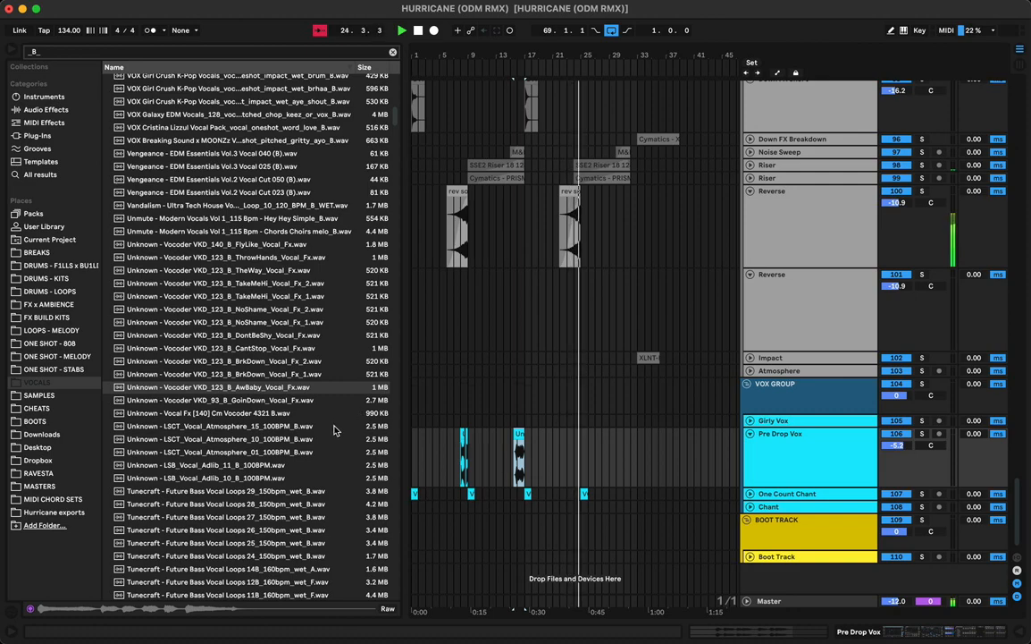
pyautogui.scroll(10, 648, 307)
pyautogui.scroll(10, 583, 306)
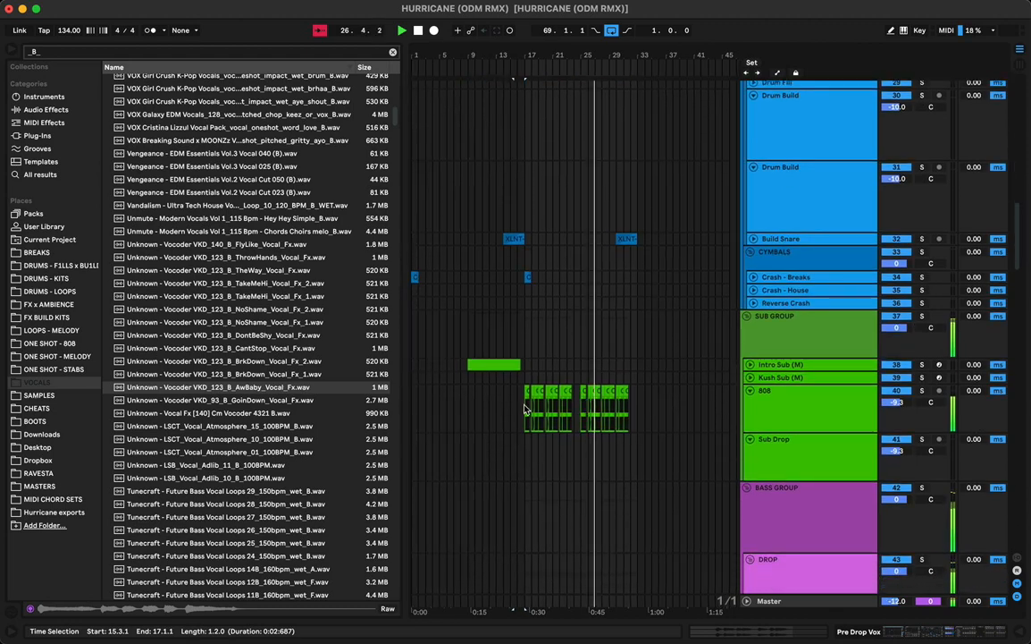
# Clear bar 24 (24.1.1 to 25.1.1) from the vocoder high_1 and vocoder low_1 clips on the Drop Bass tracks
pyautogui.click(555, 407)
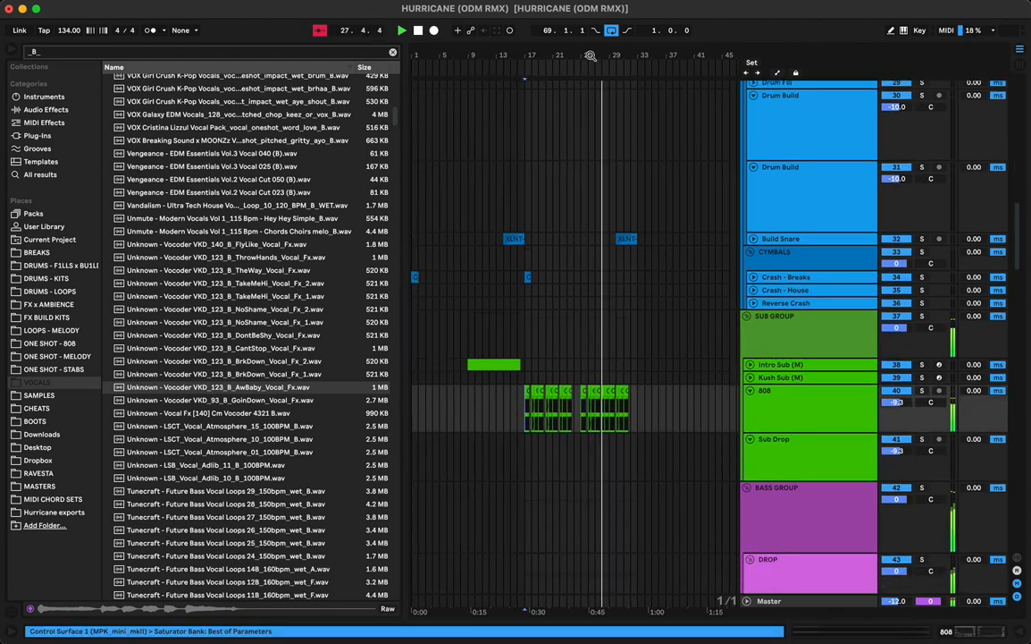
pyautogui.moveTo(591, 55); pyautogui.dragTo(602, 129)
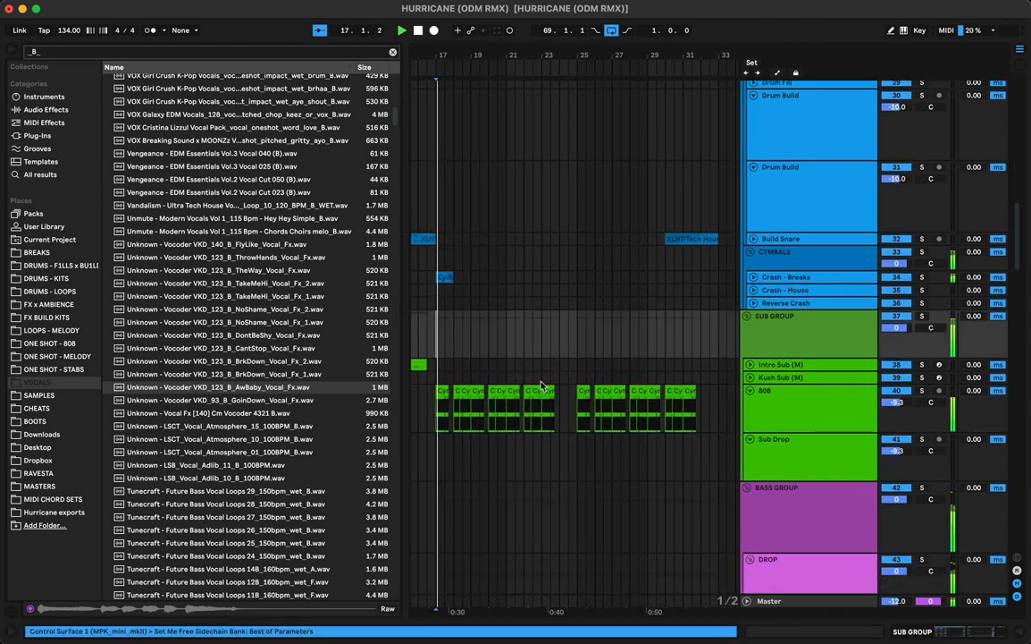
pyautogui.scroll(-10, 583, 357)
pyautogui.scroll(2, 582, 358)
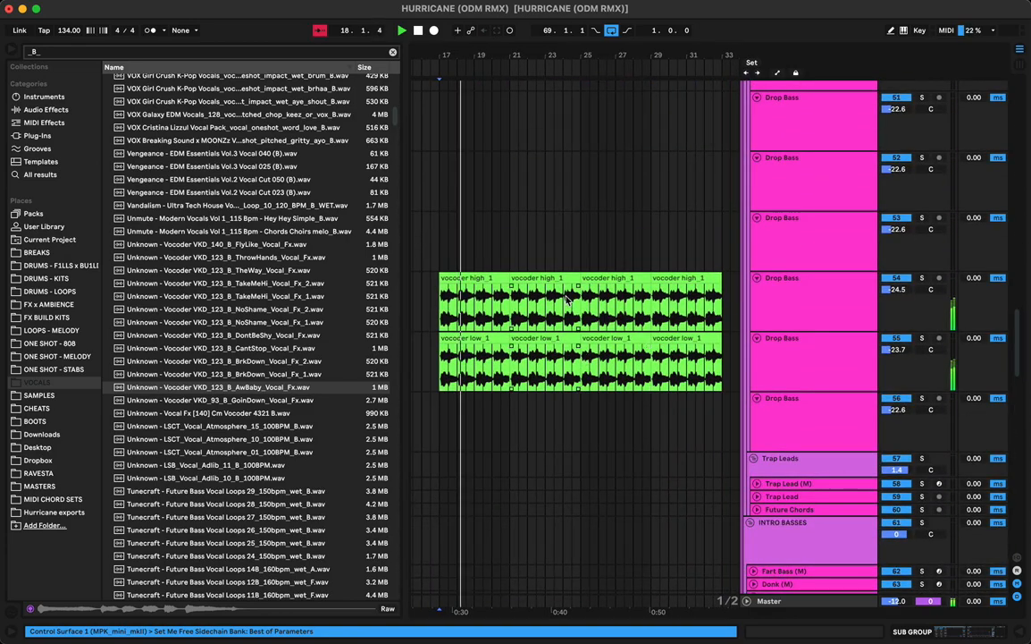
pyautogui.moveTo(565, 306); pyautogui.dragTo(581, 372)
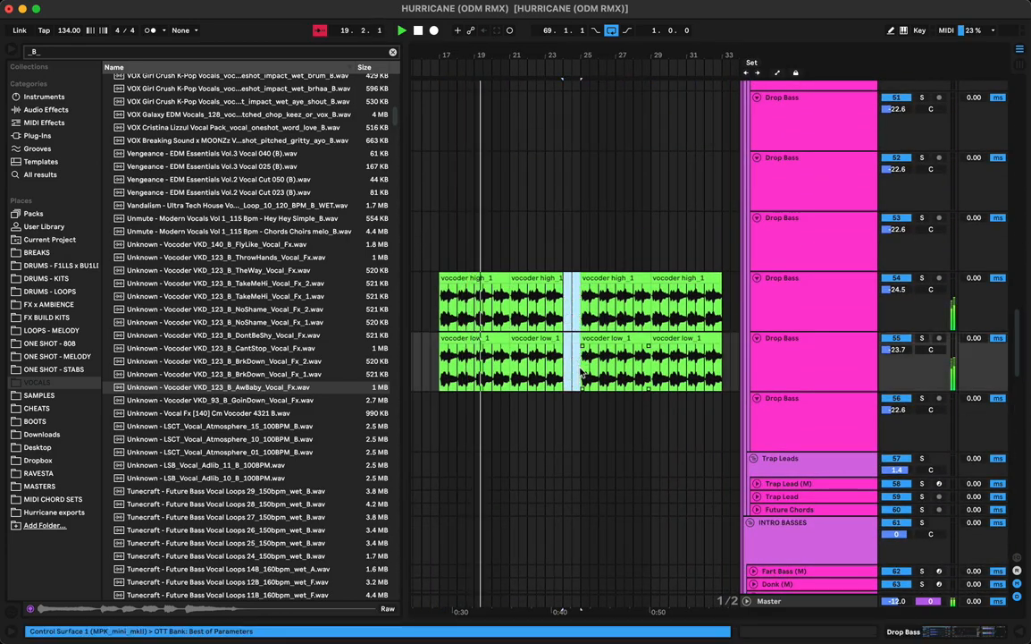
# Copy the Intro Sub (M) clip to 24.1.1 as a one-bar clip and open its notes
pyautogui.scroll(10, 599, 331)
pyautogui.scroll(1, 611, 287)
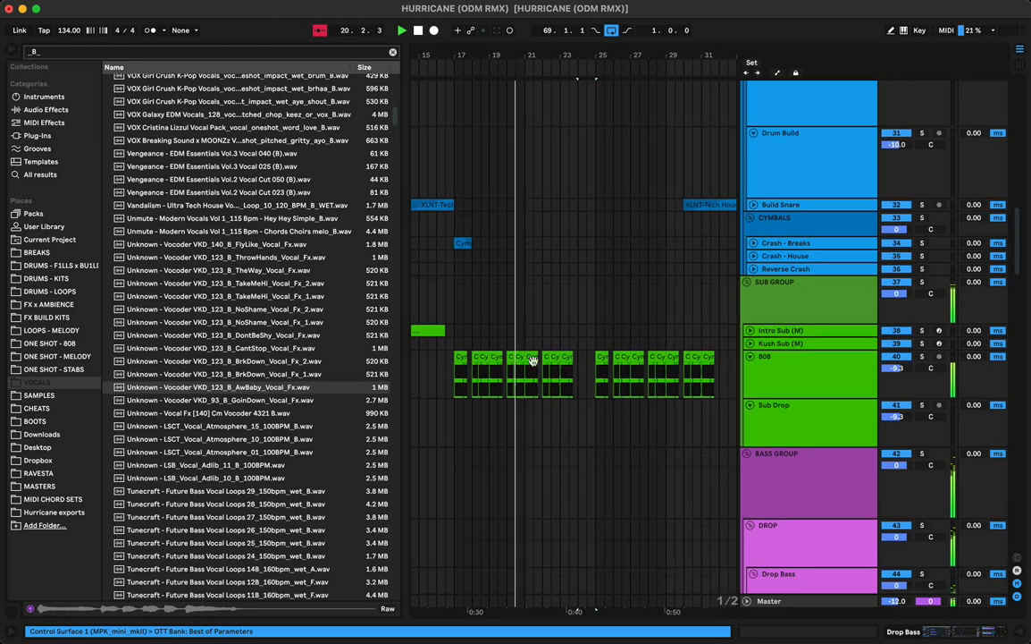
pyautogui.moveTo(432, 329); pyautogui.dragTo(592, 332)
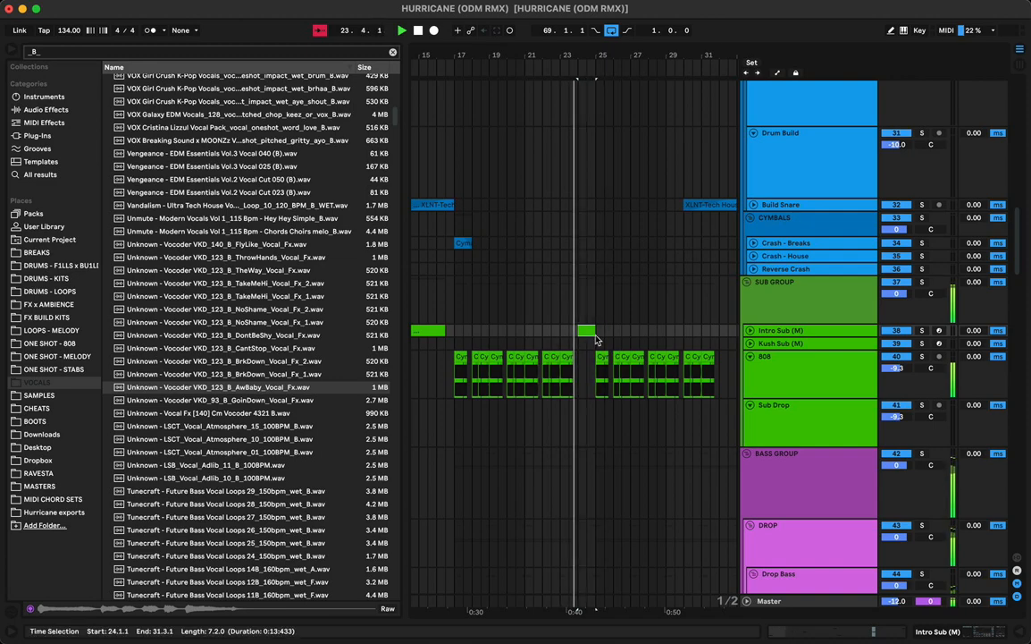
pyautogui.doubleClick(585, 329)
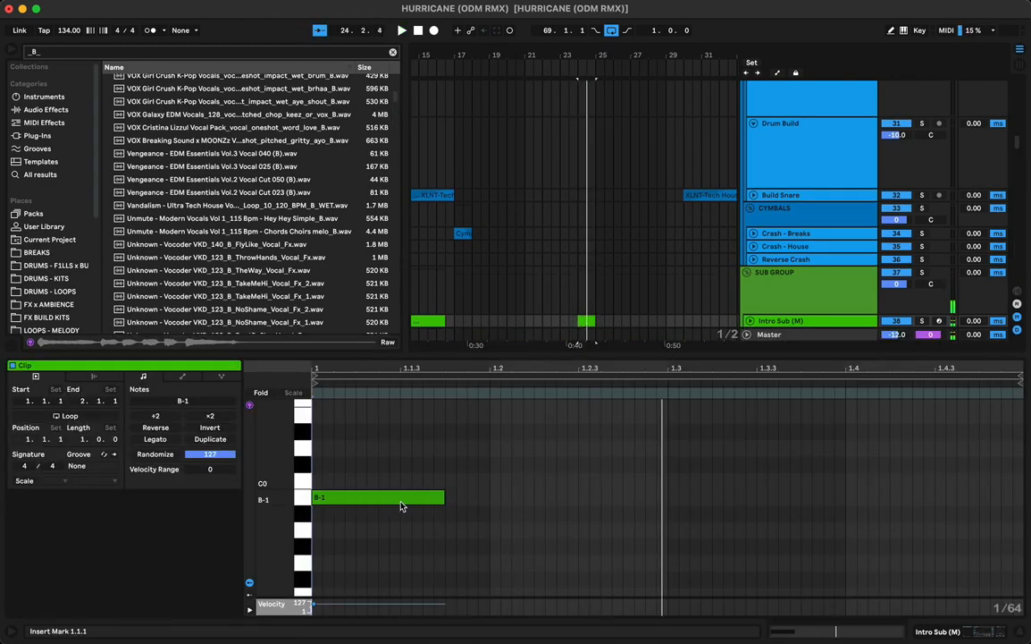
# Raise the clip's opening note to E0 and lengthen it to two beats, ending at 1.3.1
pyautogui.click(401, 499)
pyautogui.press('Up')
pyautogui.press('Up')
pyautogui.press('Up')
pyautogui.press('Up')
pyautogui.press('Up')
pyautogui.press('Up')
pyautogui.press('Up')
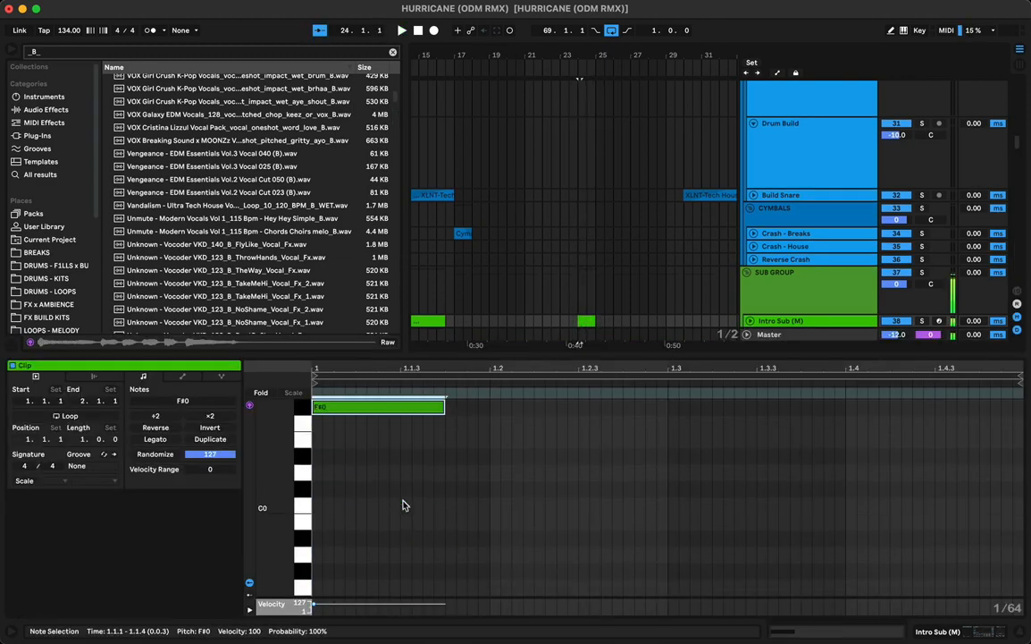
pyautogui.press('Down')
pyautogui.press('Down')
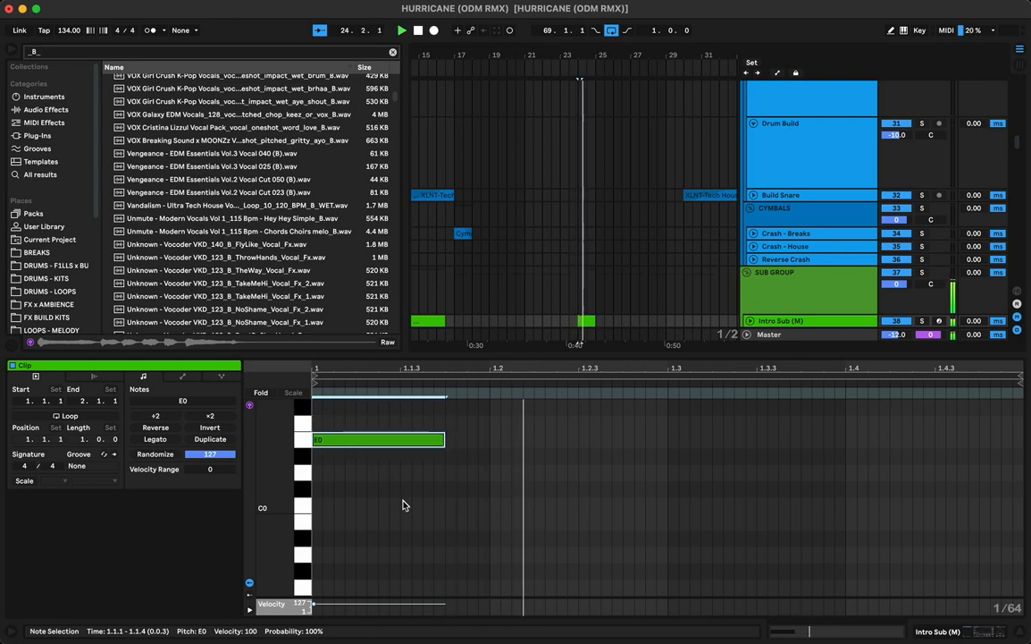
pyautogui.hotkey('shift', 'Right')
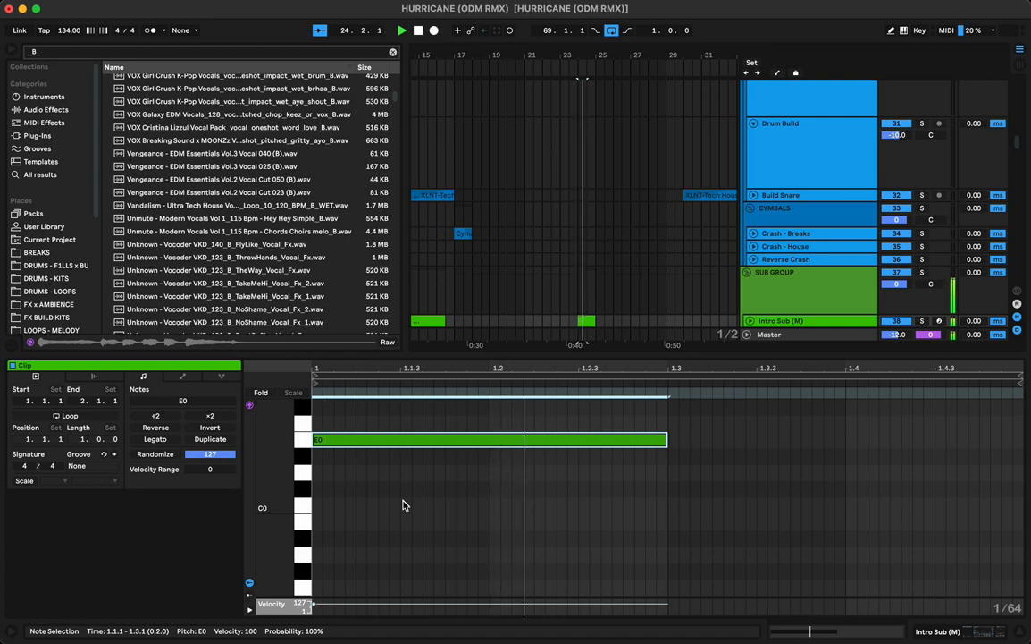
# Duplicate the E0 note to 1.3.1 and set the copy's pitch to F#0
pyautogui.press('super+d')
pyautogui.press('Up')
pyautogui.press('Up')
pyautogui.press('Up')
pyautogui.press('Down')
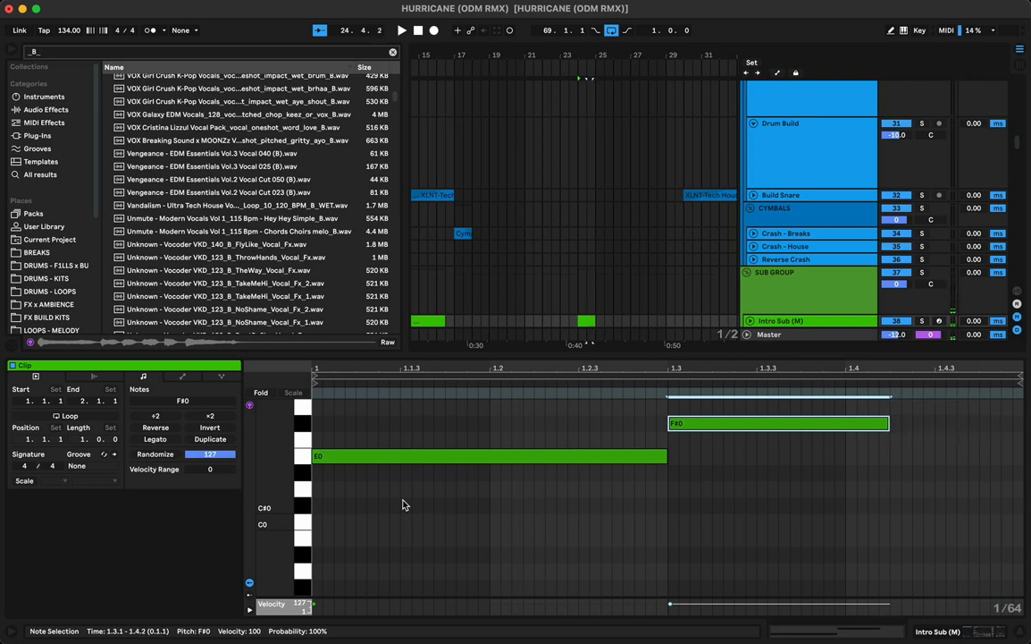
# Duplicate the F#0 note to 1.4.1, set the copy's pitch to A0 and play the sub line back
pyautogui.press('super+d')
pyautogui.press('Up')
pyautogui.press('Up')
pyautogui.press('Up')
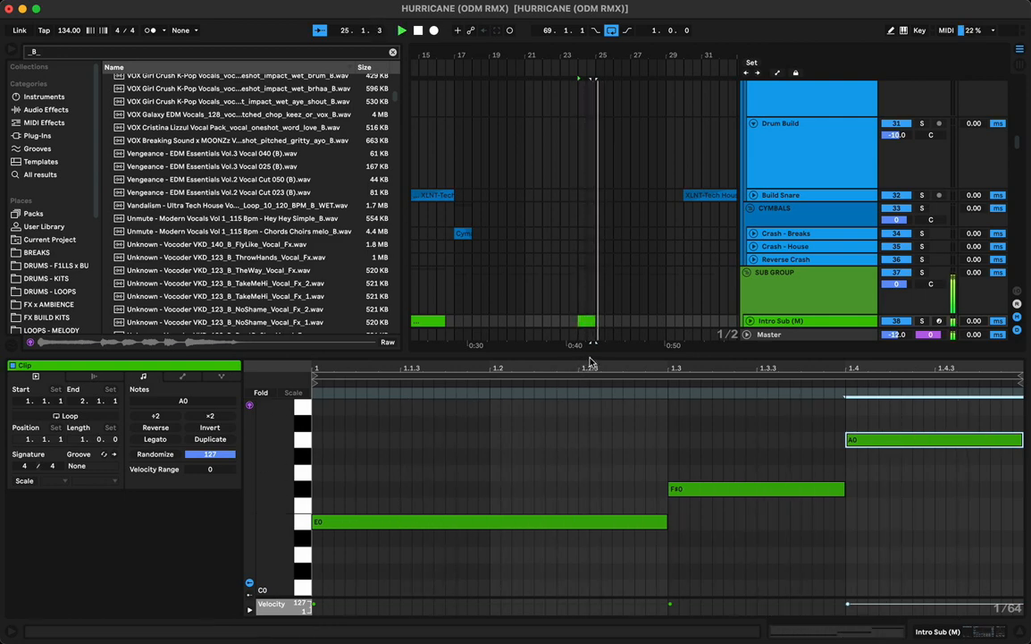
pyautogui.press('super+alt+l')
pyautogui.press('space')
pyautogui.press('space')
# Copy the one-bar Intro Sub (M) clip to 24.1.1 on the KSMR Stack Saw (M) and Lethal Saw (M) tracks
pyautogui.click(589, 322)
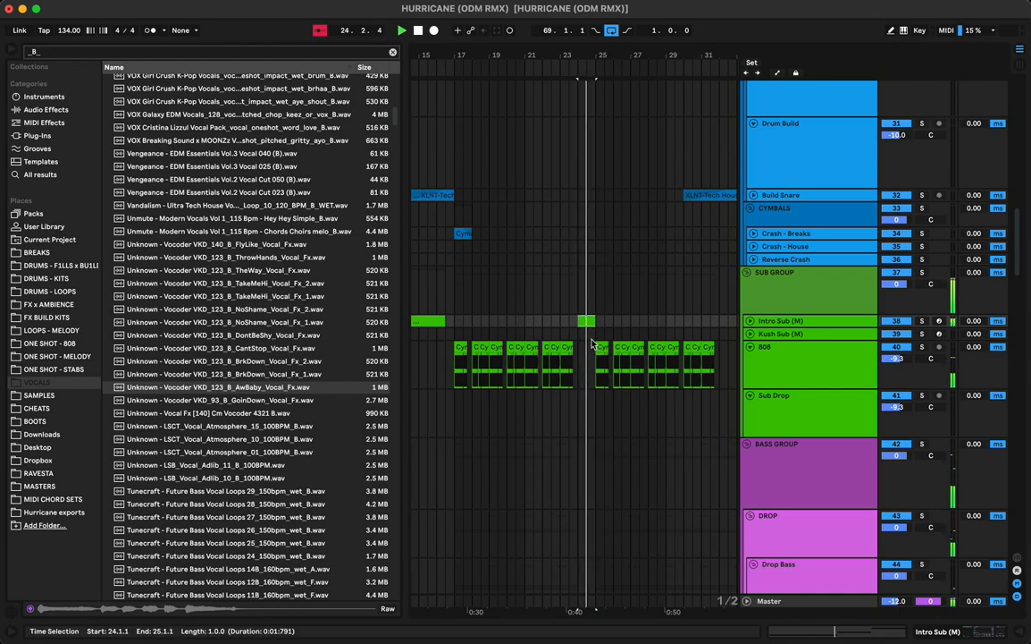
pyautogui.scroll(-3, 592, 342)
pyautogui.scroll(-10, 593, 338)
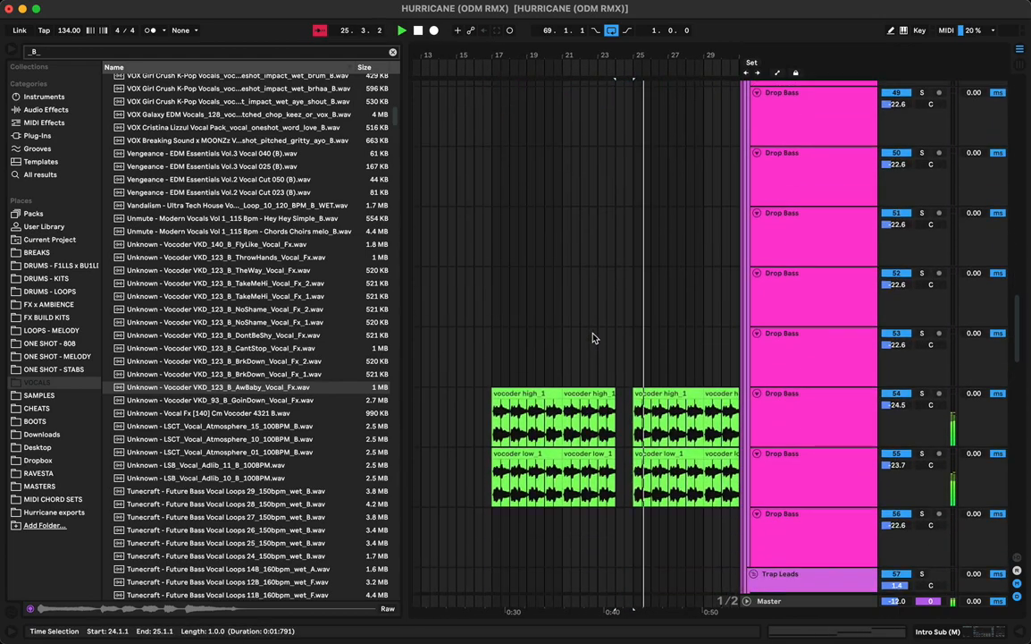
pyautogui.scroll(-10, 592, 338)
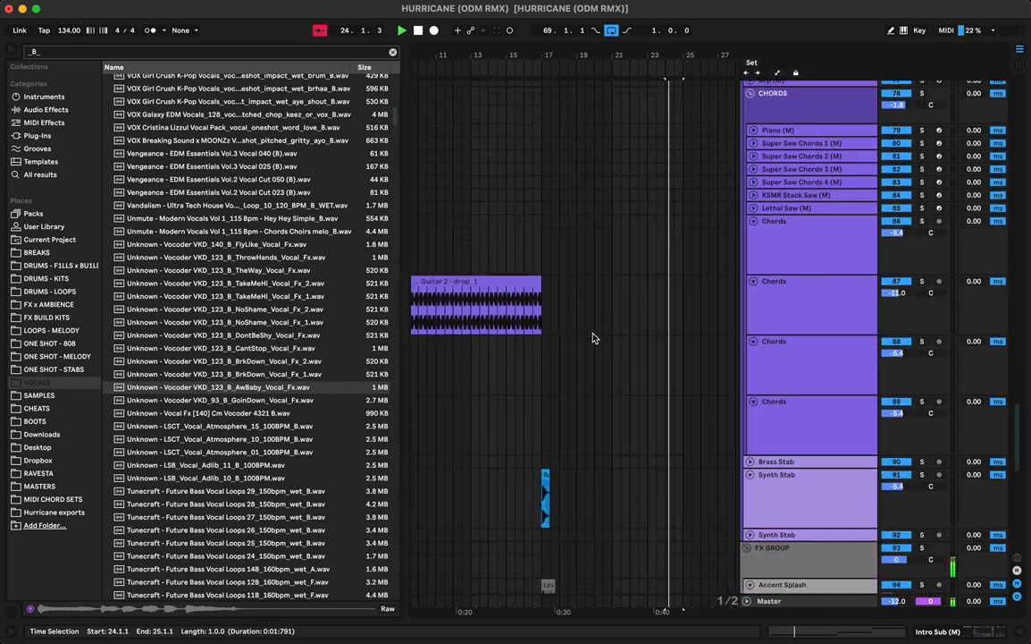
pyautogui.scroll(5, 592, 338)
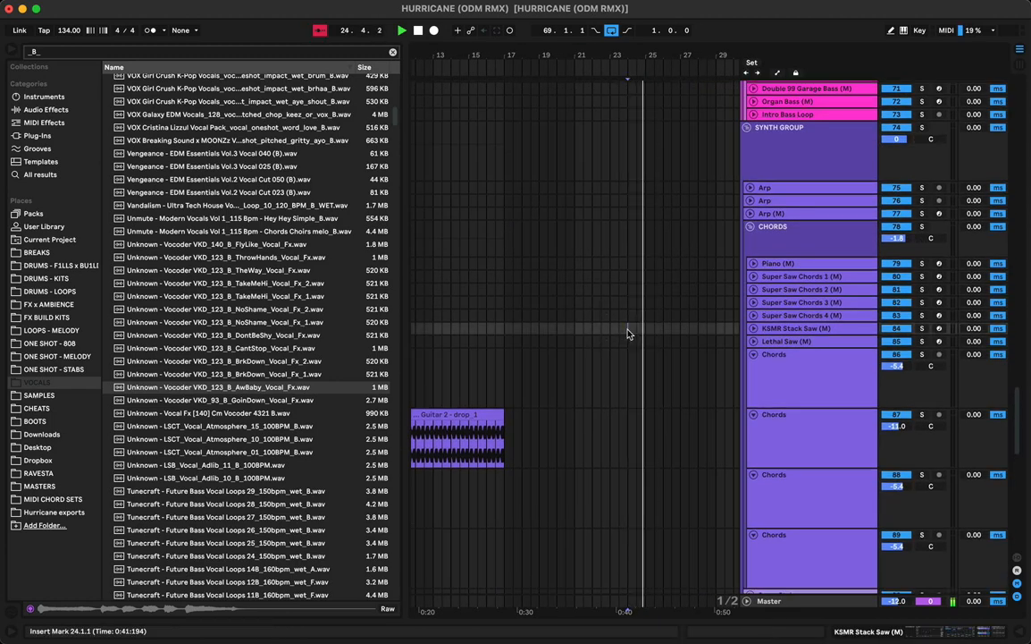
pyautogui.click(630, 330)
pyautogui.doubleClick(639, 342)
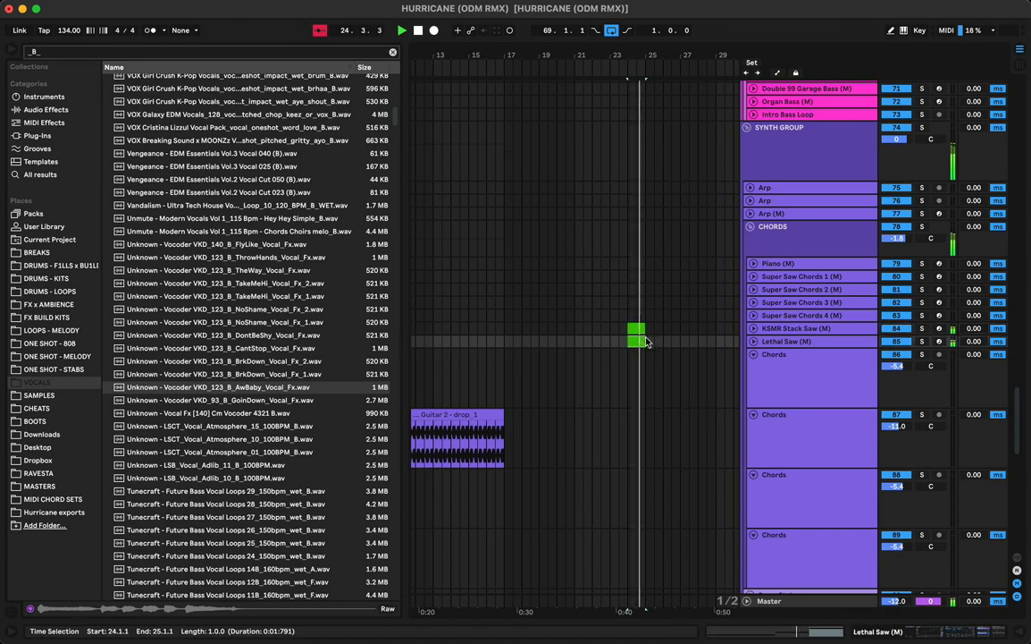
# Examine the device chains of the KSMR Stack Saw (M) and Lethal Saw (M) tracks during playback
pyautogui.click(635, 328)
pyautogui.hotkey('shift', 'Tab')
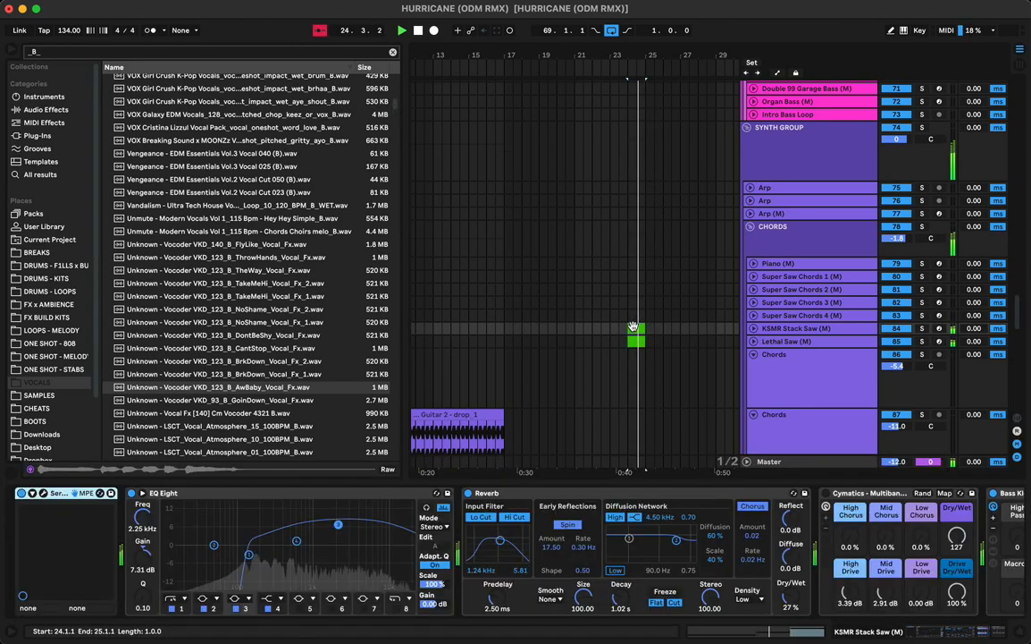
pyautogui.click(826, 493)
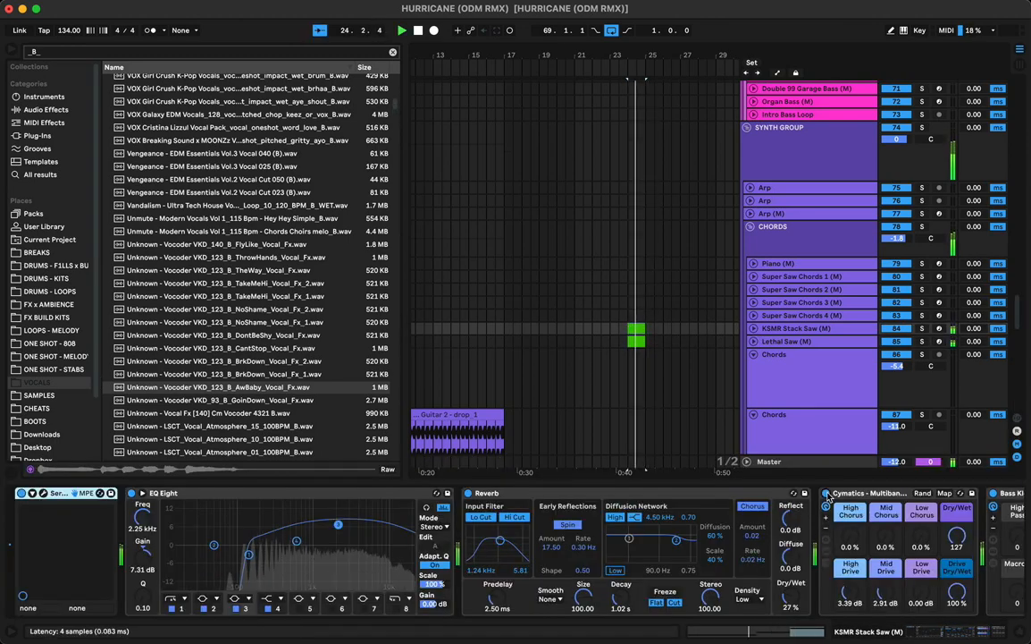
pyautogui.click(650, 345)
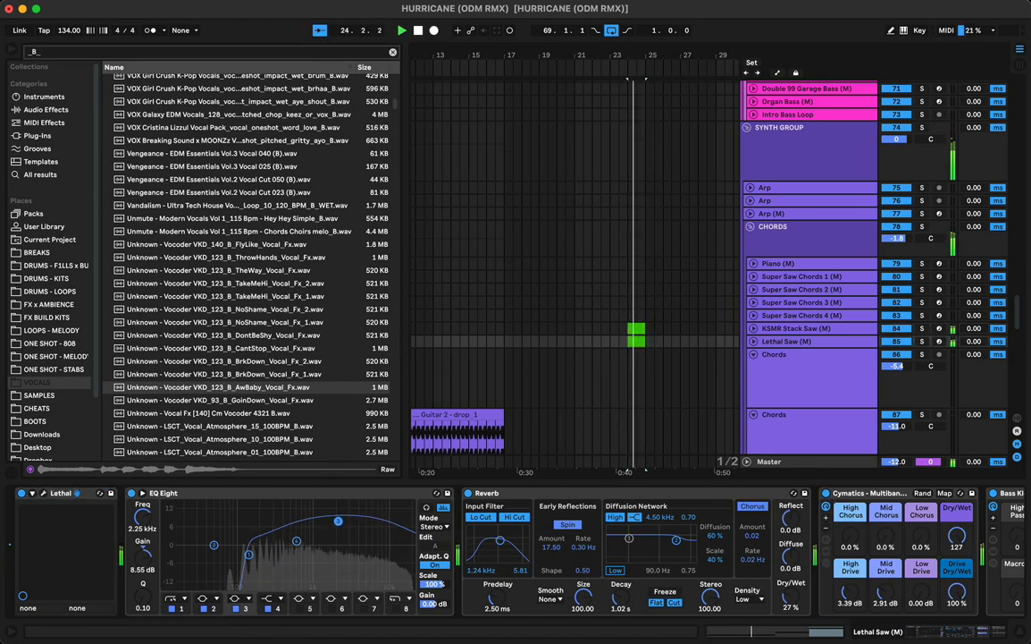
# Open the KSMR Stack Saw (M) and Lethal Saw (M) clips together for note editing and loop bar 24
pyautogui.doubleClick(637, 335)
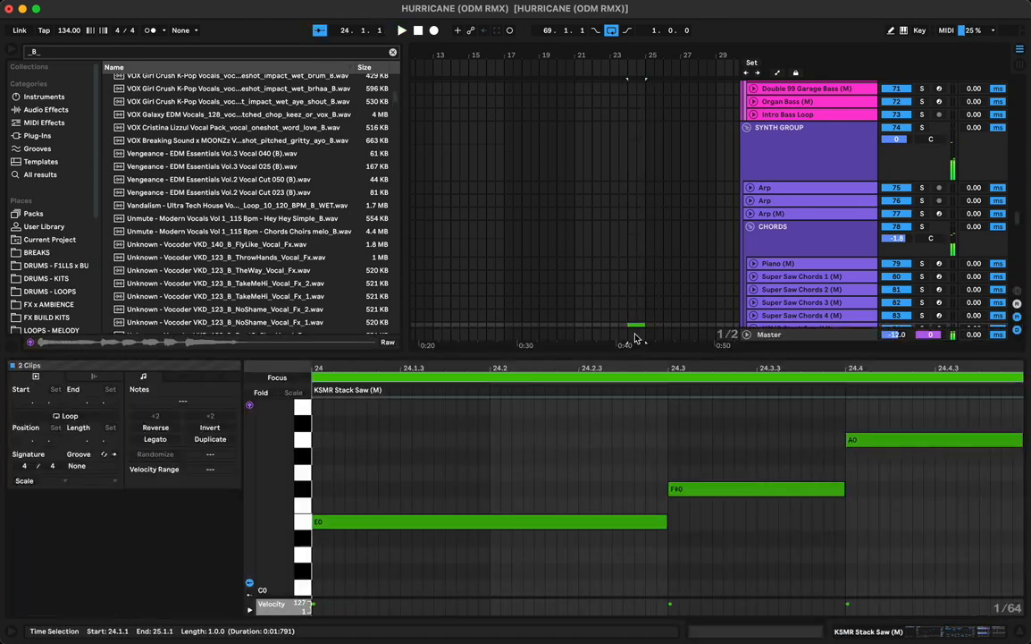
pyautogui.scroll(-4, 648, 269)
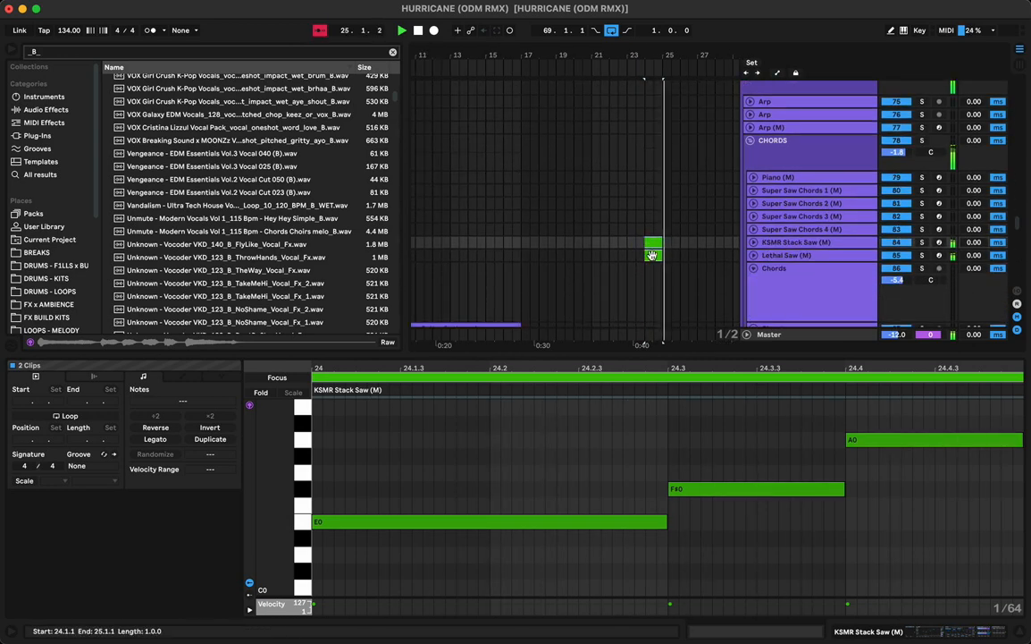
pyautogui.click(654, 246)
pyautogui.keyDown('shift'); pyautogui.click(656, 241); pyautogui.keyUp('shift')
pyautogui.press('super+l')
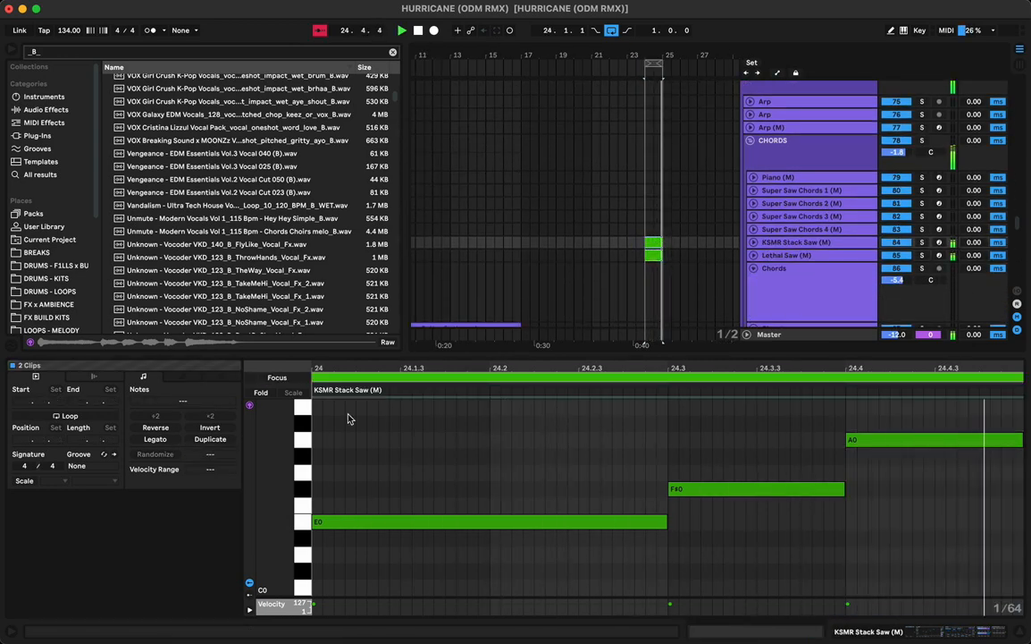
# Transpose the E0, F#0 and A0 notes up two octaves to E2, F#2 and A2
pyautogui.press('super+a')
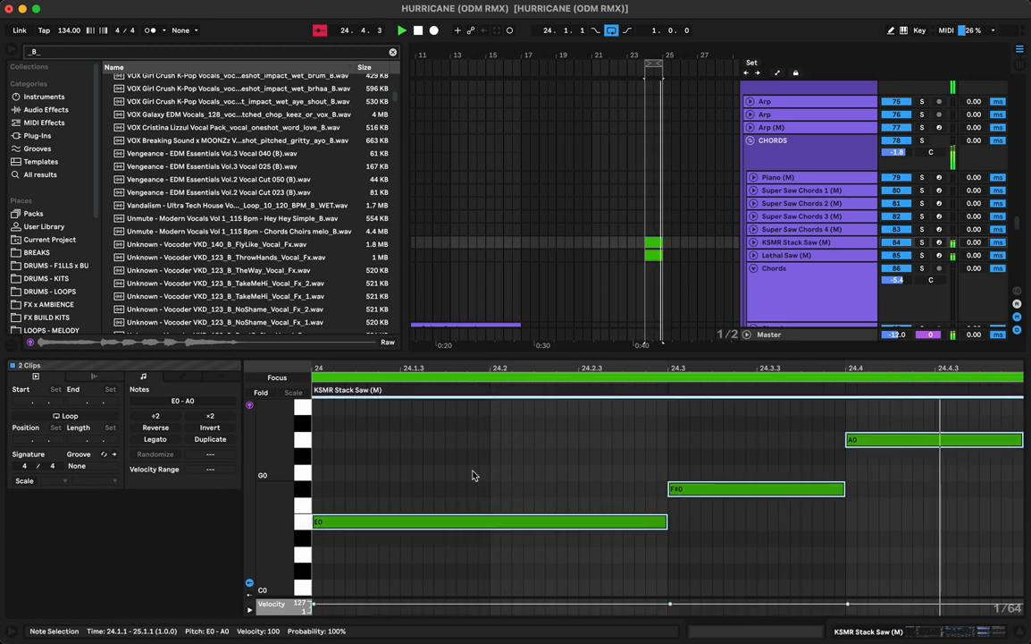
pyautogui.hotkey('shift', 'Up')
pyautogui.hotkey('shift', 'Up')
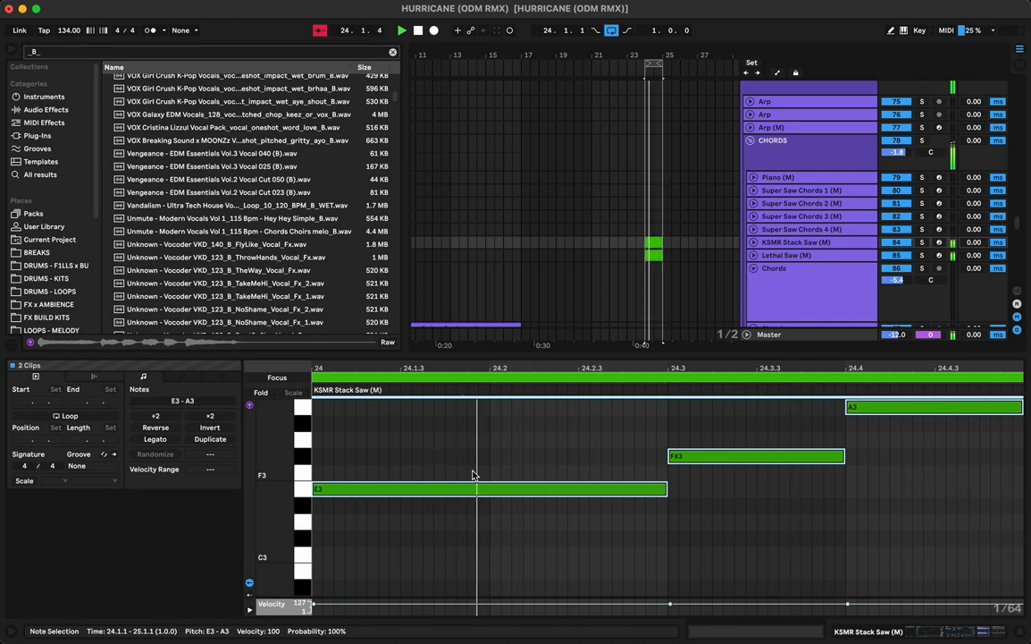
pyautogui.hotkey('shift', 'Down')
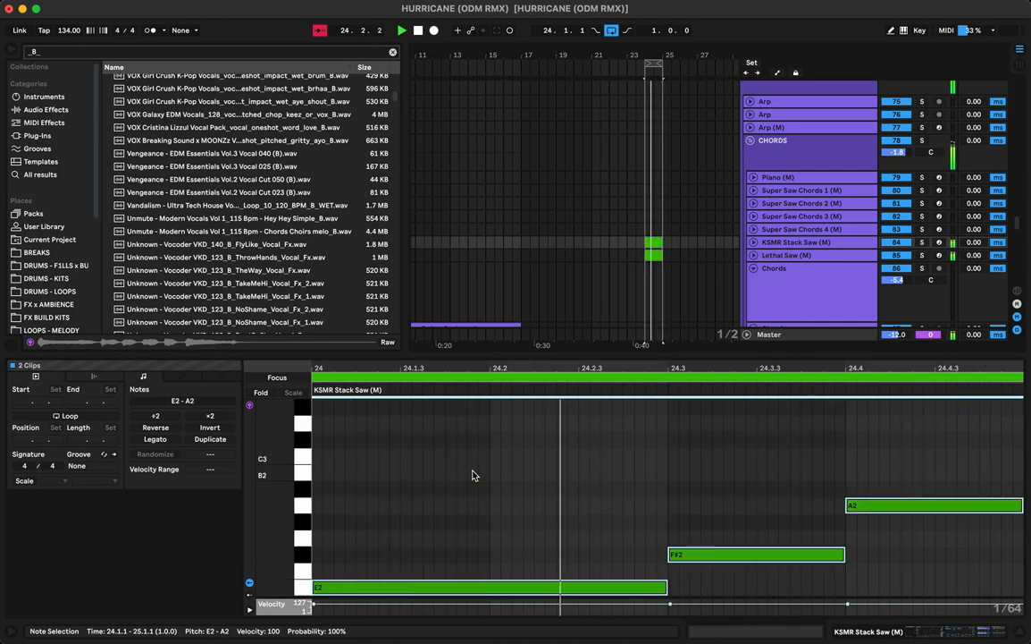
# Copy the E2 note in the KSMR Stack Saw (M) clip and place the copy above it at B2
pyautogui.moveTo(500, 494); pyautogui.dragTo(497, 519)
pyautogui.click(468, 586)
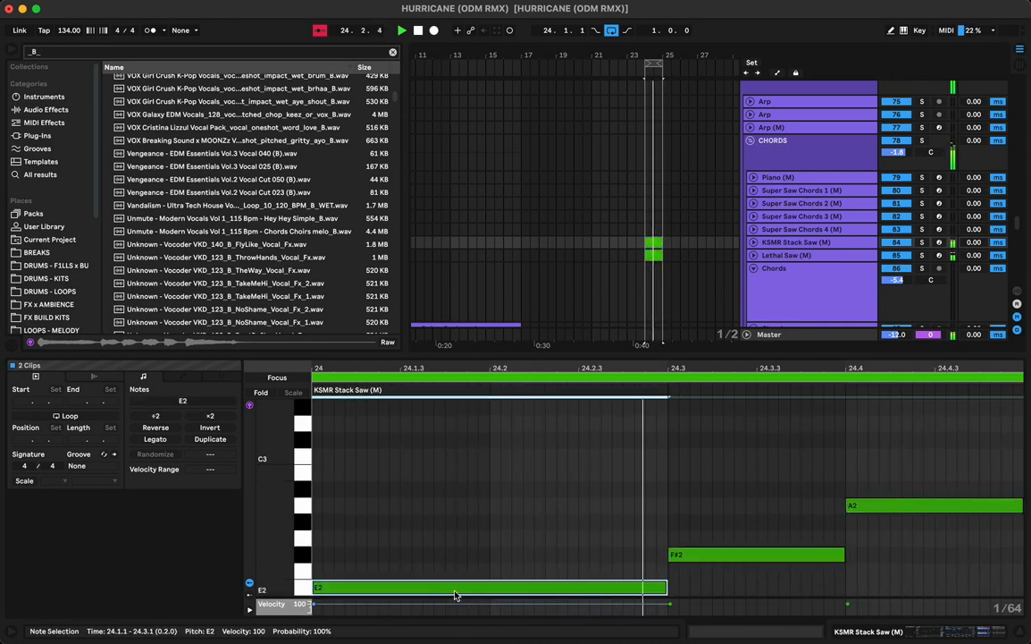
pyautogui.moveTo(455, 589); pyautogui.dragTo(458, 532)
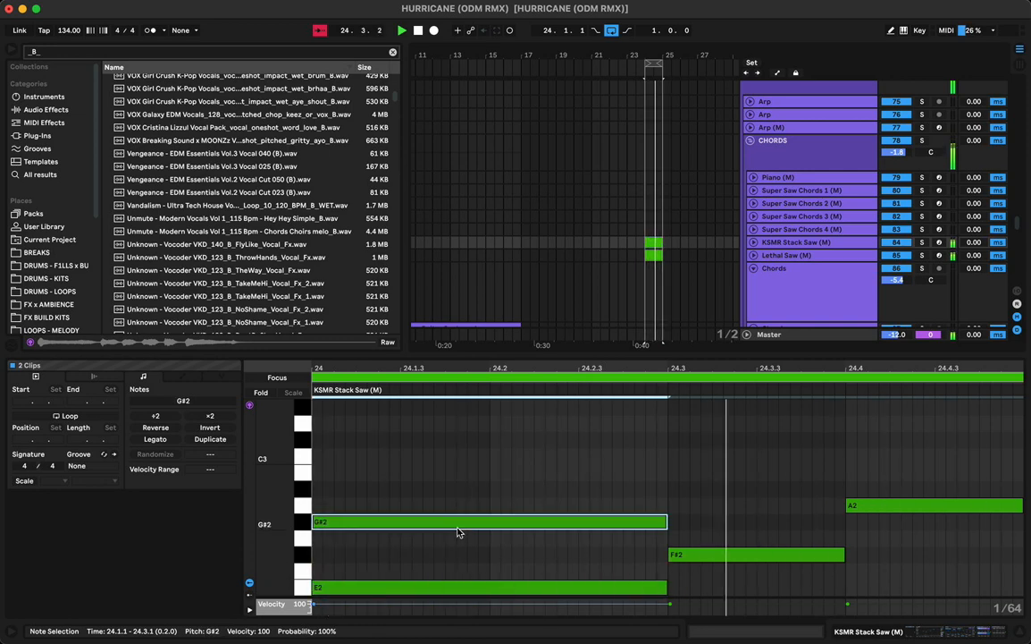
pyautogui.press('Up')
pyautogui.press('Up')
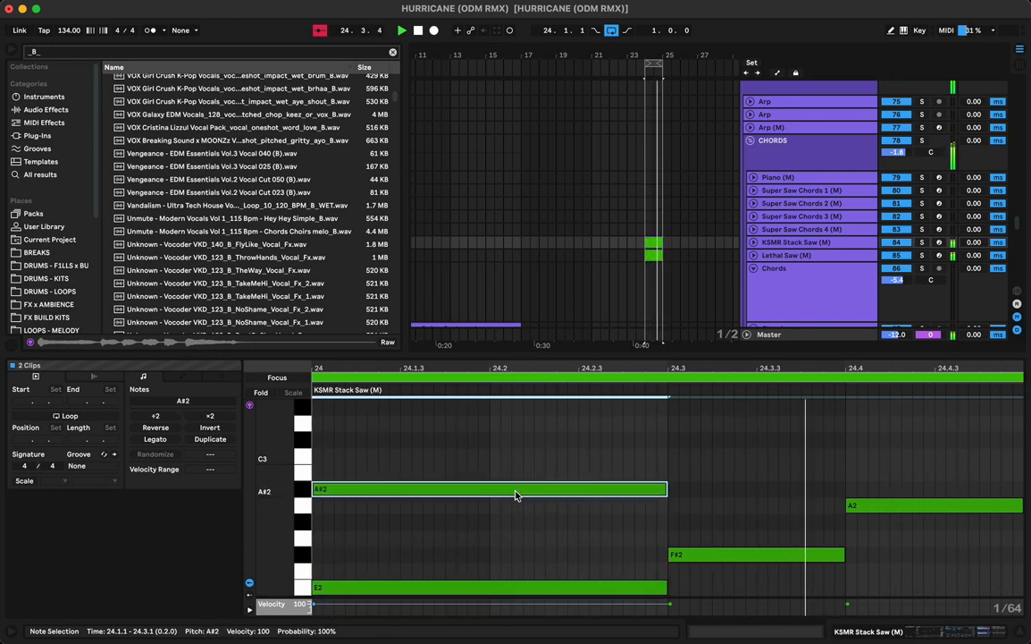
pyautogui.press('Down')
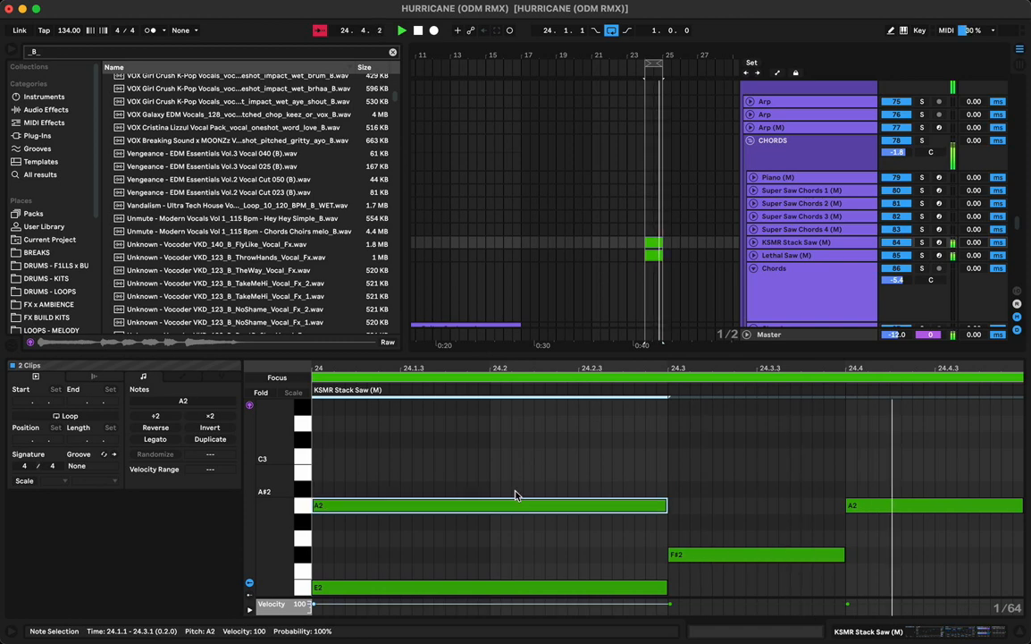
pyautogui.press('Up')
pyautogui.press('Up')
pyautogui.press('Up')
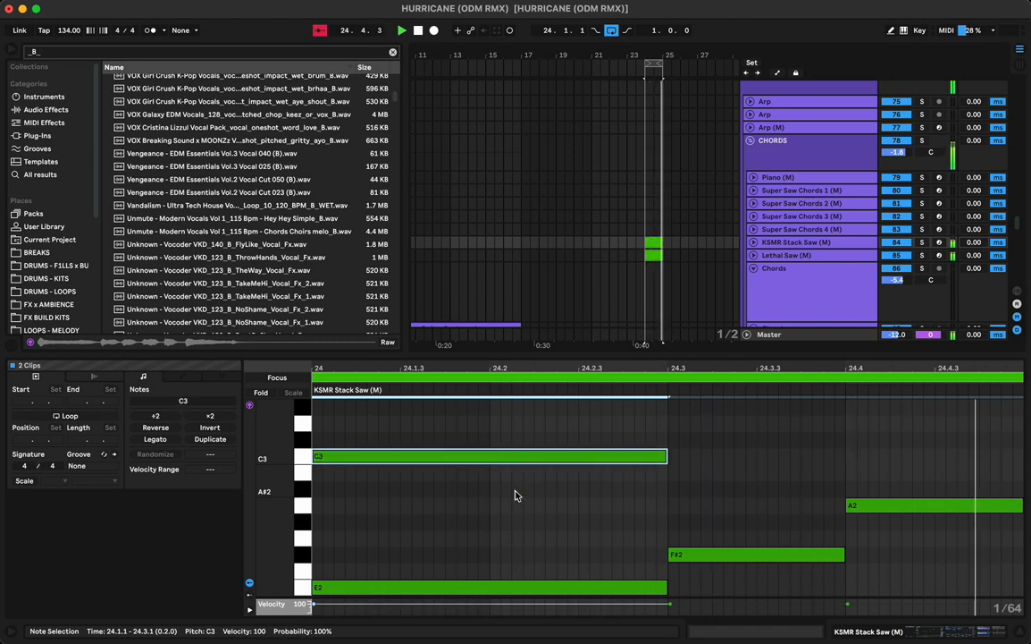
pyautogui.press('Down')
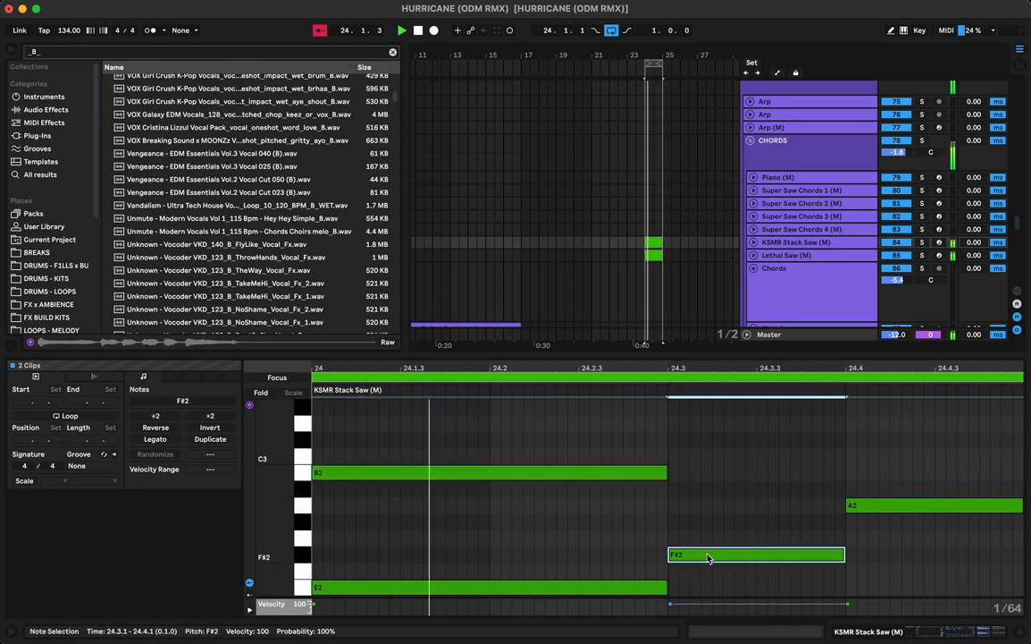
# Copy the F#2 note up to C#3 and duplicate it to 24.4.1 at D3 above the A2 note
pyautogui.moveTo(707, 556); pyautogui.dragTo(711, 447)
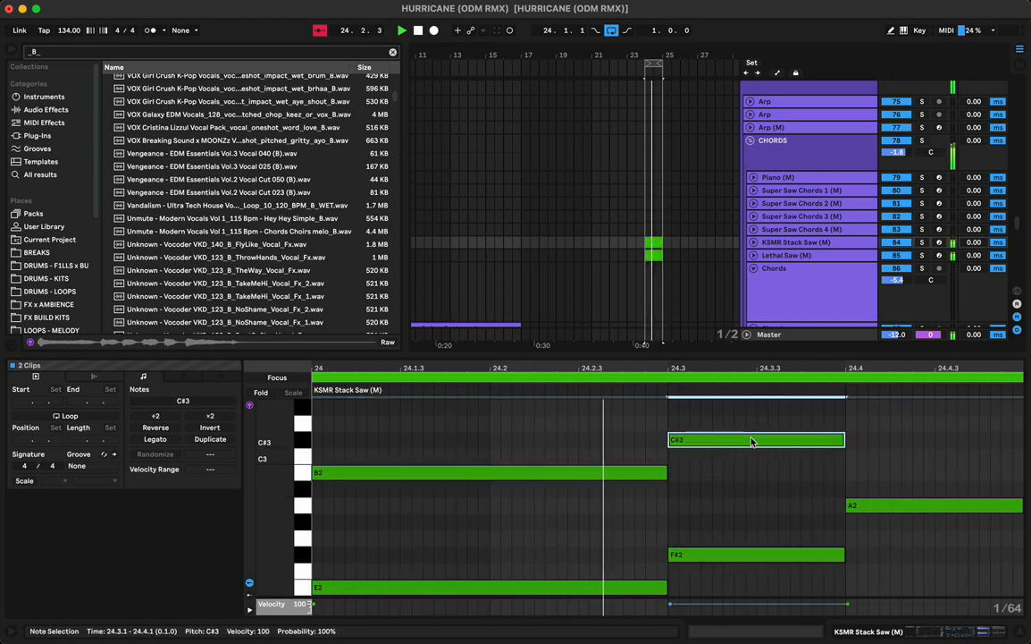
pyautogui.press('super+d')
pyautogui.press('Up')
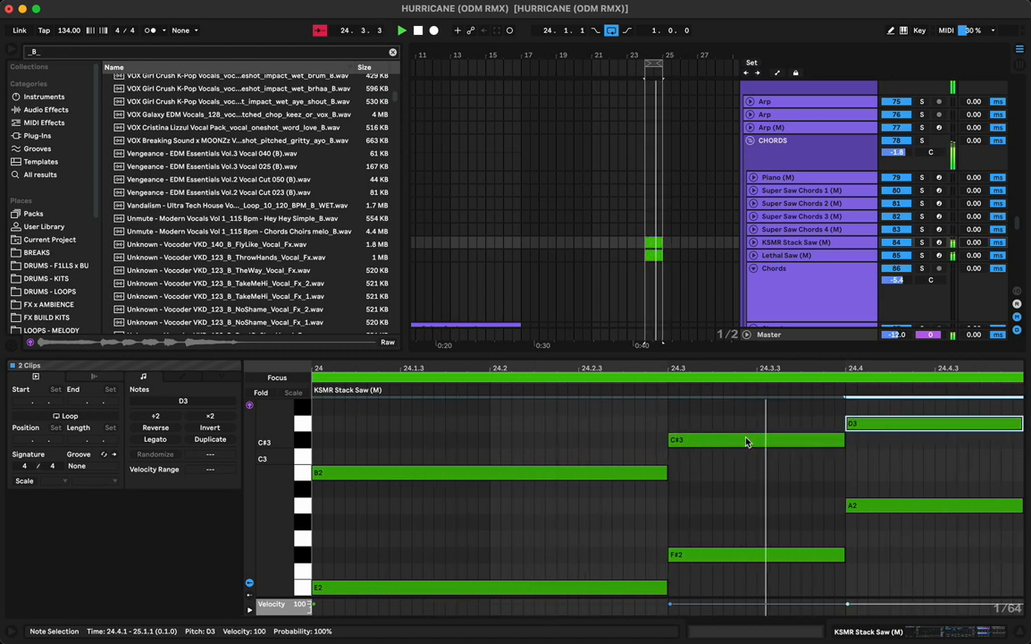
# Copy the B2 note at 24.1.1 up to D3 and the C#3 note at 24.3.1 up to E3
pyautogui.click(416, 472)
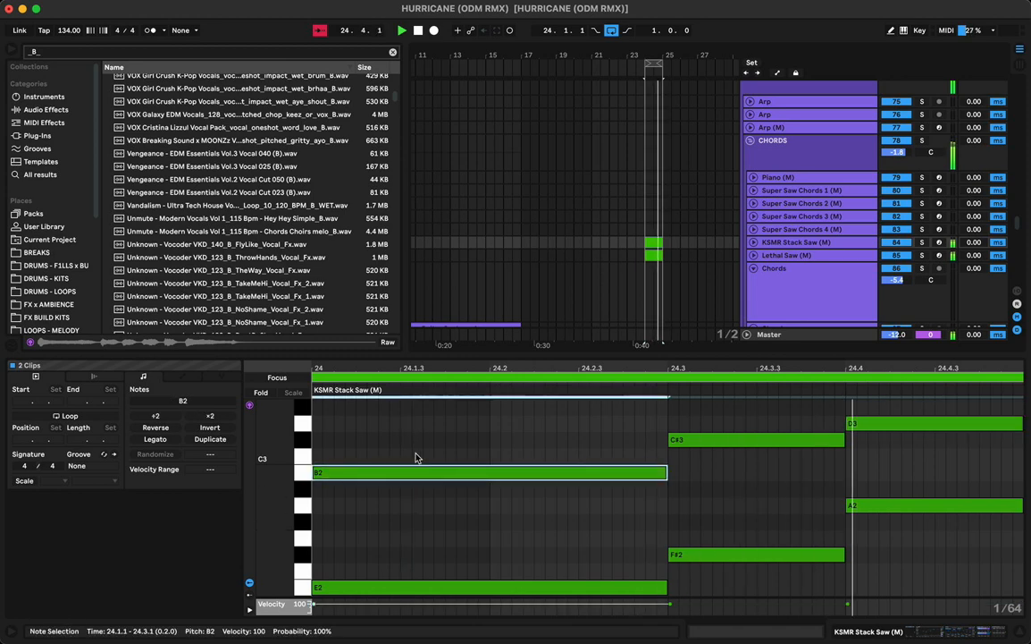
pyautogui.moveTo(390, 483); pyautogui.dragTo(391, 426)
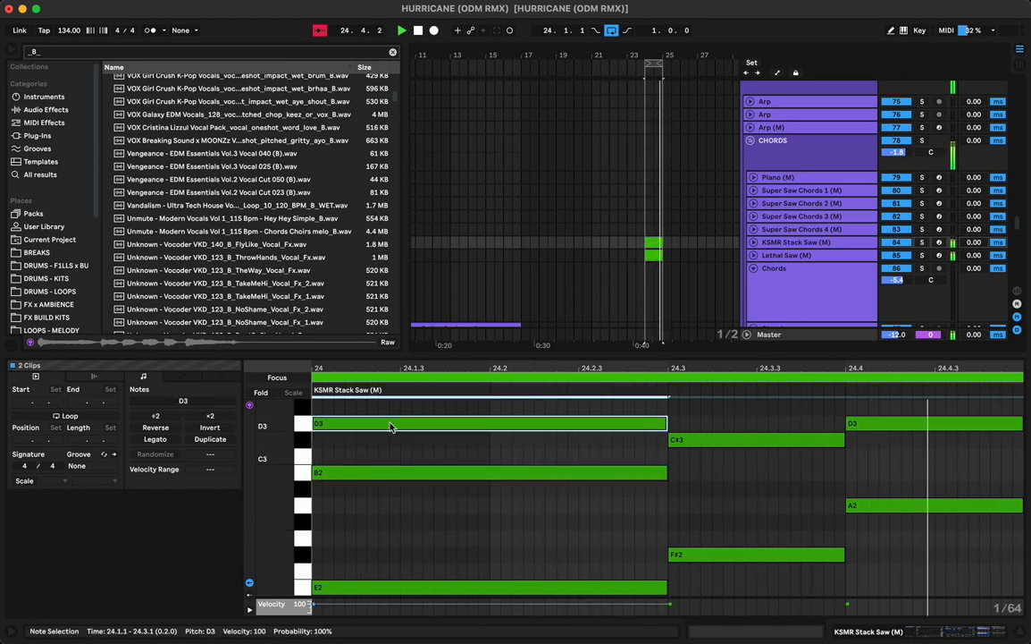
pyautogui.scroll(5, 493, 462)
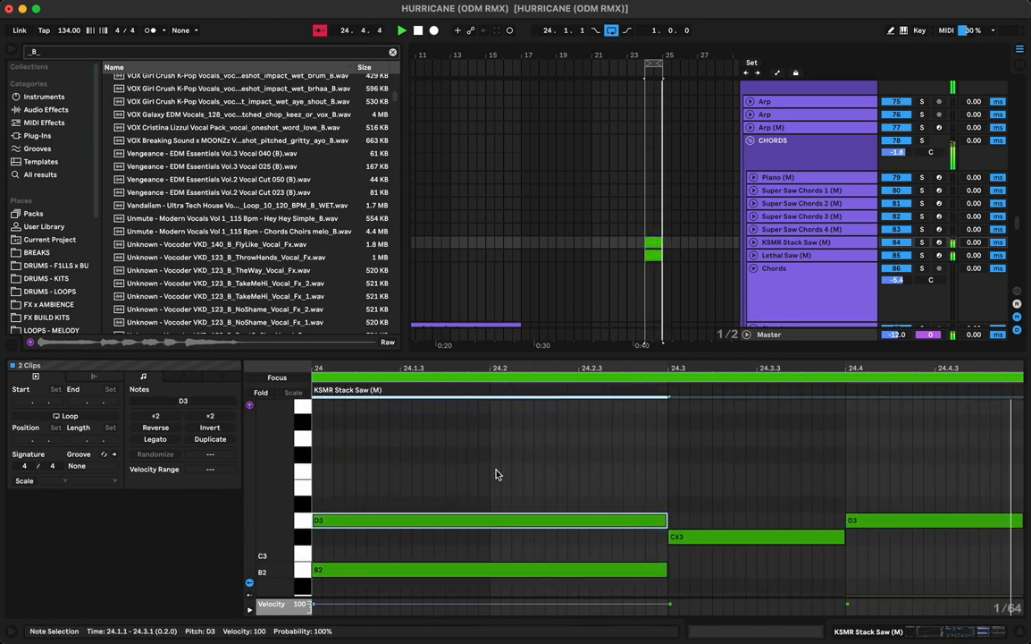
pyautogui.click(759, 537)
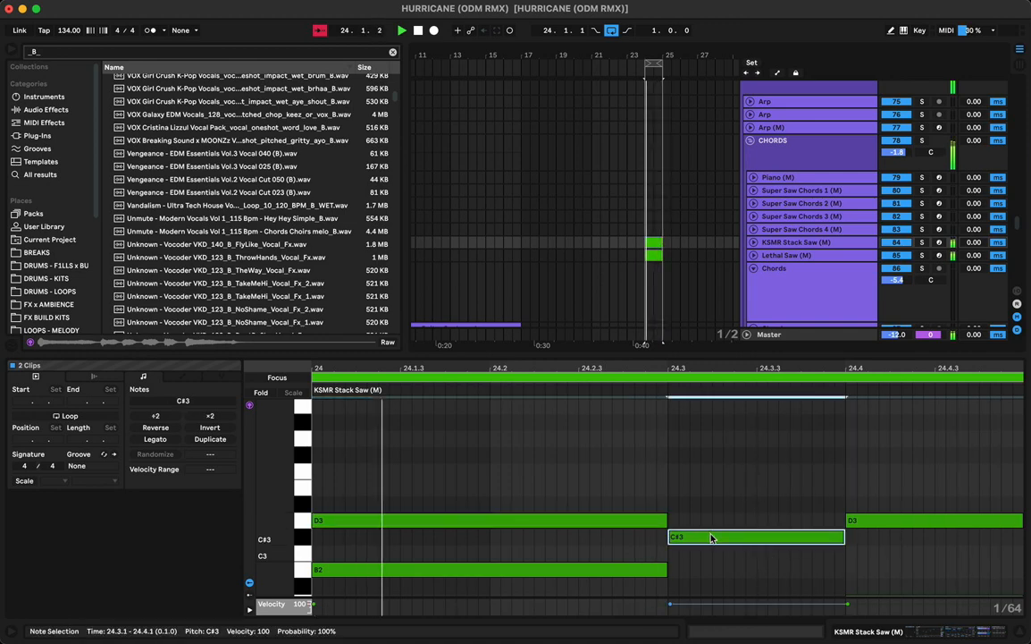
pyautogui.moveTo(726, 542); pyautogui.dragTo(726, 493)
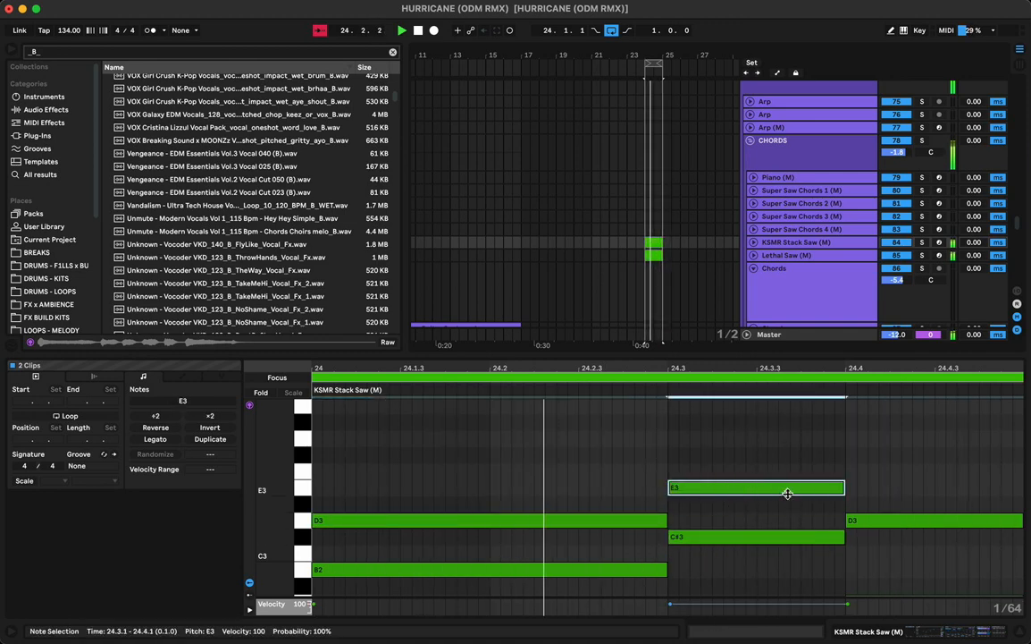
# Duplicate the E3 note to 24.4.1 and try it on different pitches between F3 and B3 above the D3 note
pyautogui.press('super+d')
pyautogui.press('Up')
pyautogui.press('Up')
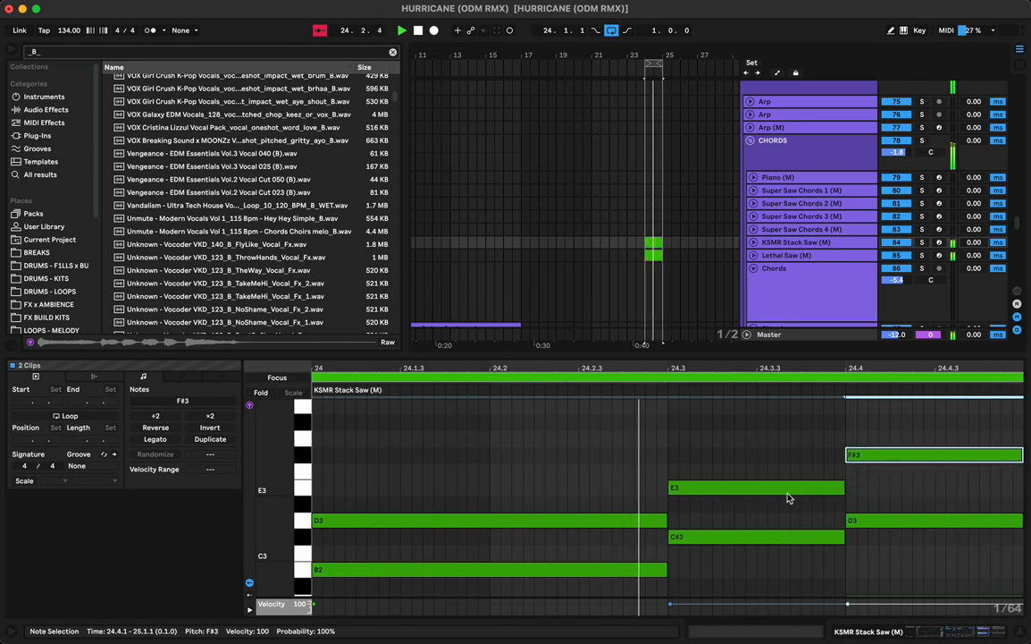
pyautogui.press('Down')
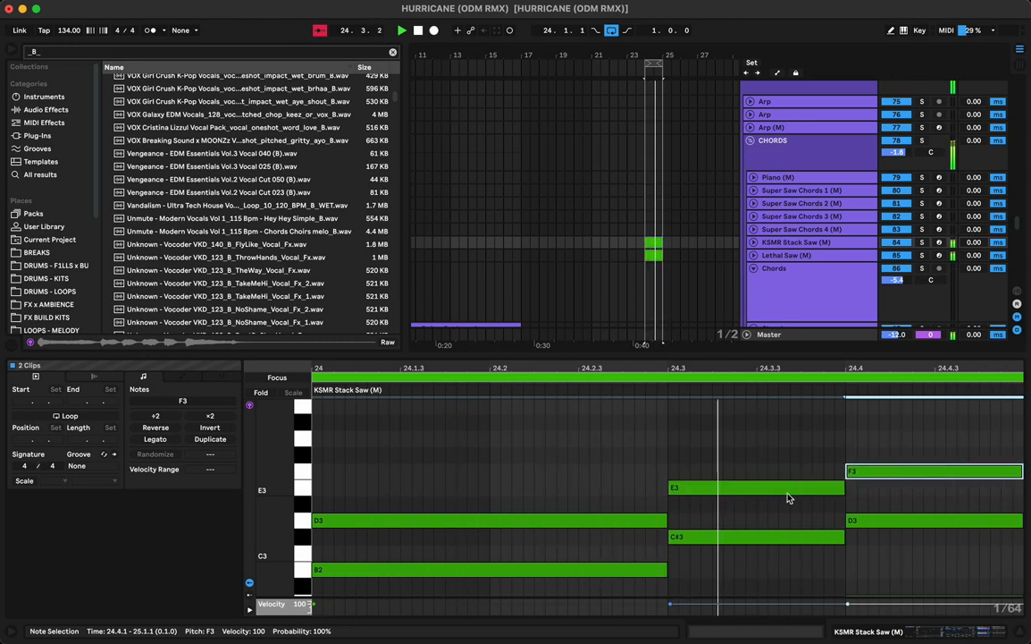
pyautogui.press('Up')
pyautogui.press('Up')
pyautogui.press('Up')
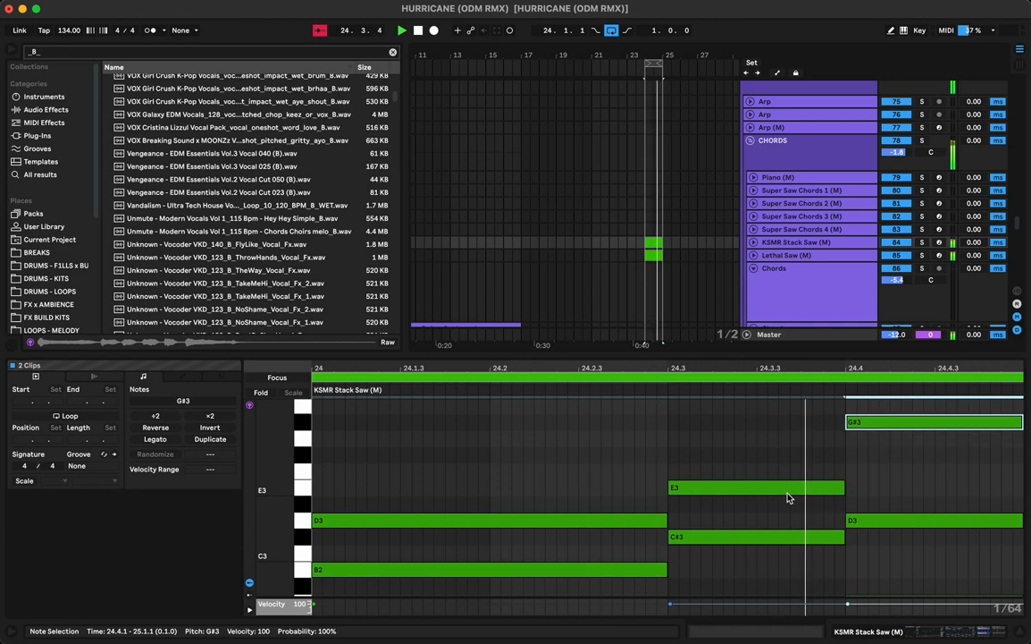
pyautogui.press('Up')
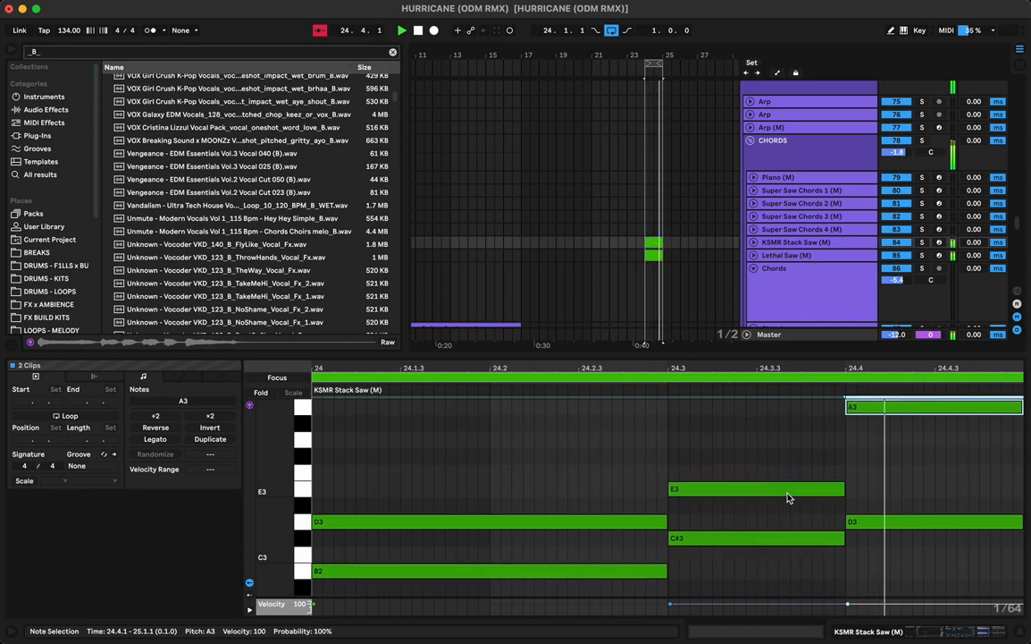
pyautogui.press('Down')
pyautogui.press('Down')
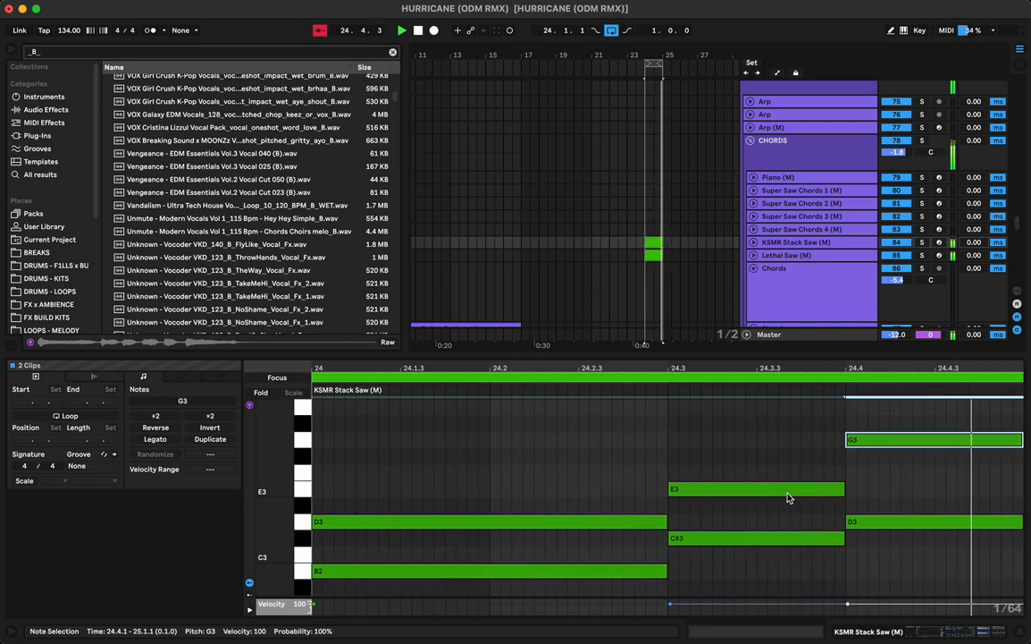
pyautogui.press('Up')
pyautogui.press('Up')
pyautogui.press('Up')
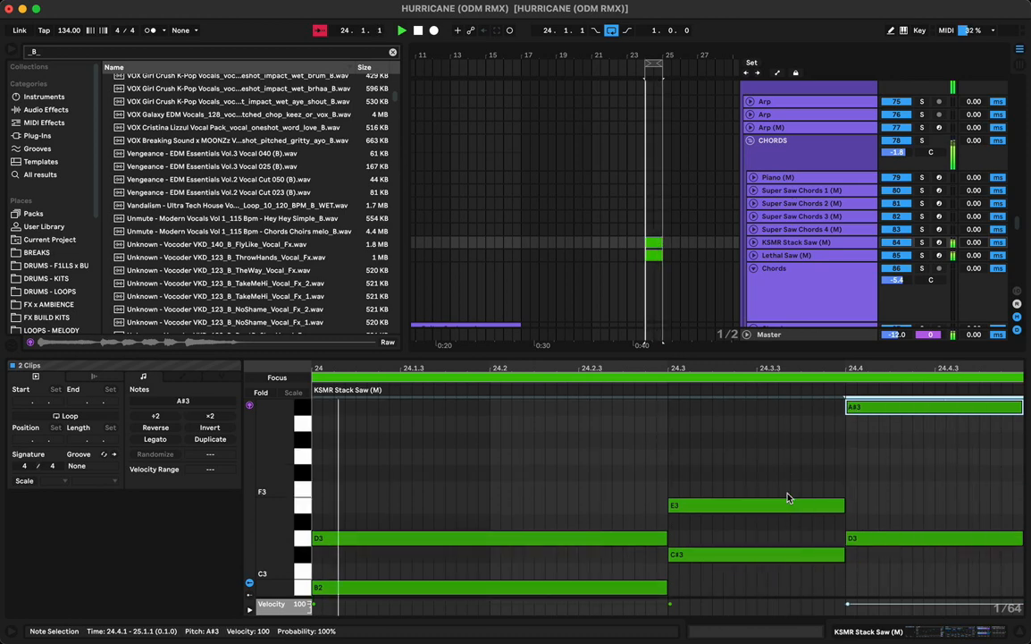
pyautogui.press('Up')
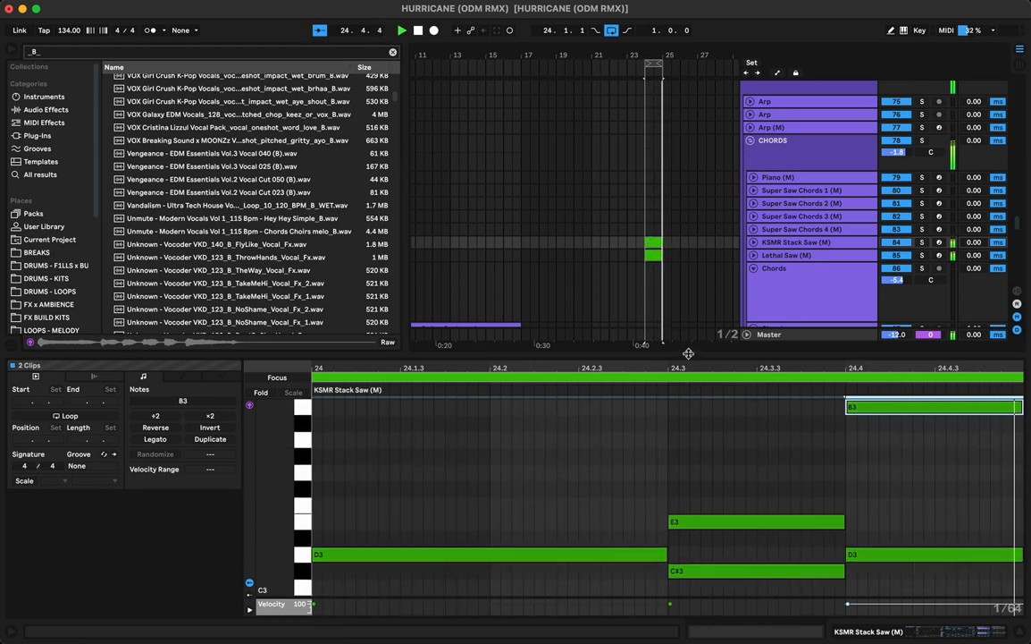
# Enlarge the note editor, delete the three notes at 24.4.1 and extend the 24.3.1 chord to the end of bar 24
pyautogui.moveTo(689, 353); pyautogui.dragTo(672, 180)
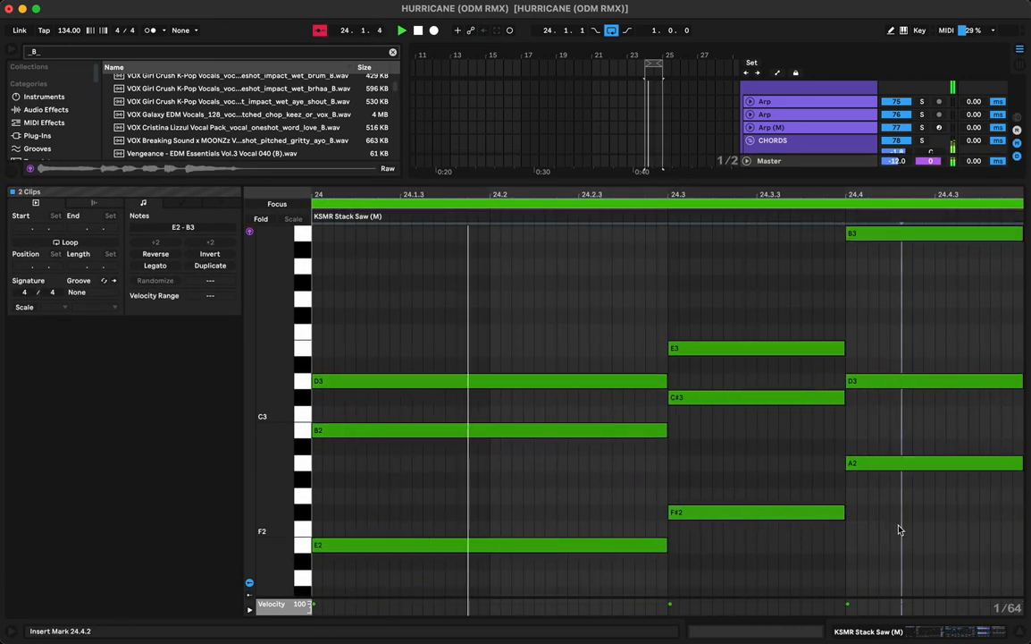
pyautogui.moveTo(847, 535); pyautogui.dragTo(930, 224)
pyautogui.press('Delete')
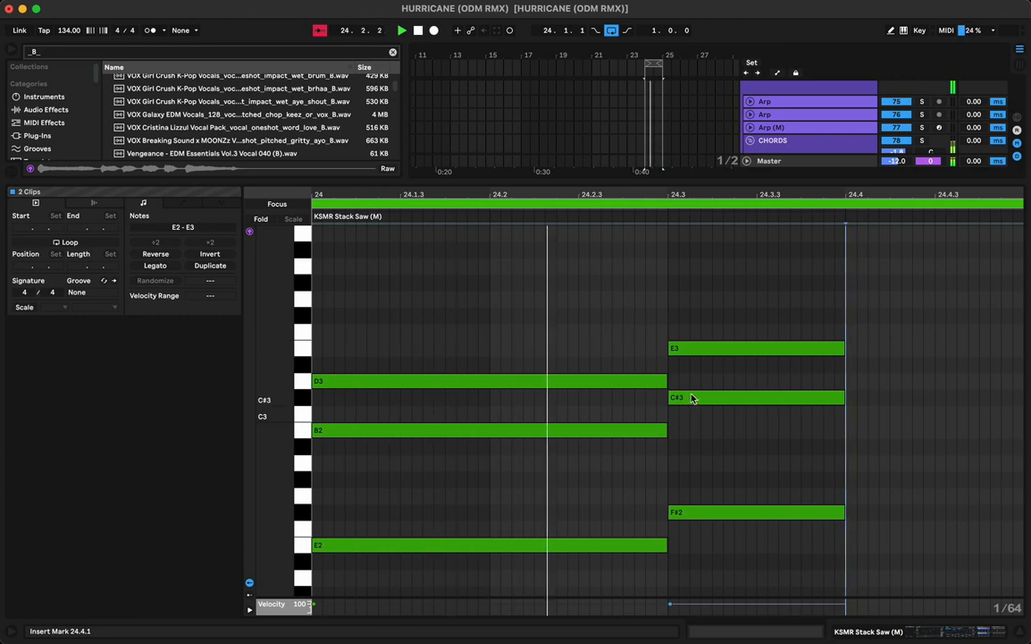
pyautogui.moveTo(769, 318); pyautogui.dragTo(766, 511)
pyautogui.hotkey('shift', 'Right')
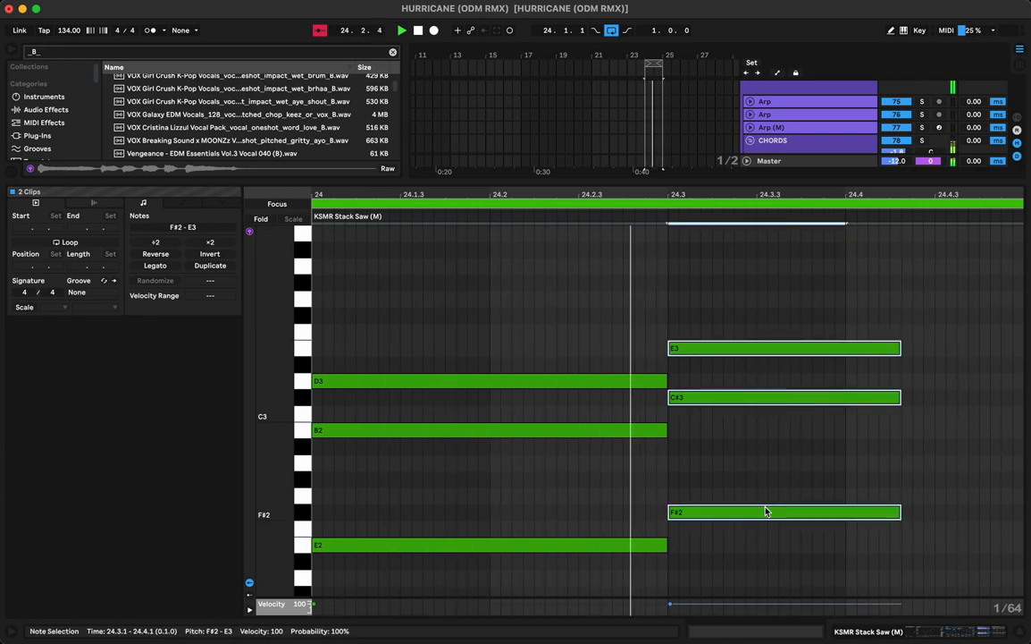
pyautogui.hotkey('shift', 'Right')
pyautogui.hotkey('shift', 'Right')
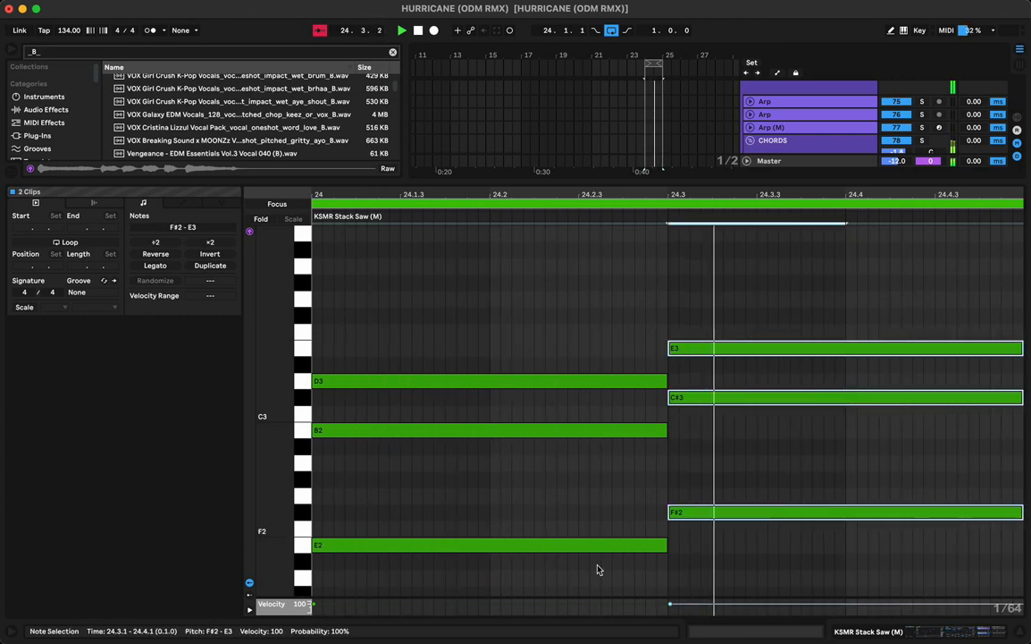
# Try the 24.3.1 chord with its top note moved to F#3 and its middle note to B2
pyautogui.click(724, 370)
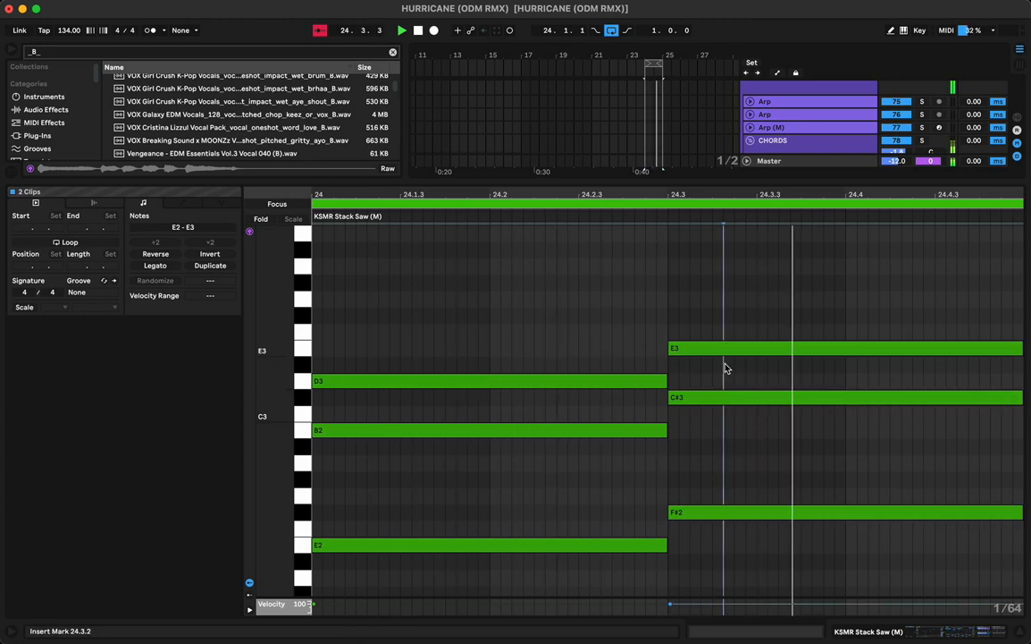
pyautogui.click(727, 348)
pyautogui.moveTo(709, 354); pyautogui.dragTo(709, 316)
pyautogui.press('space')
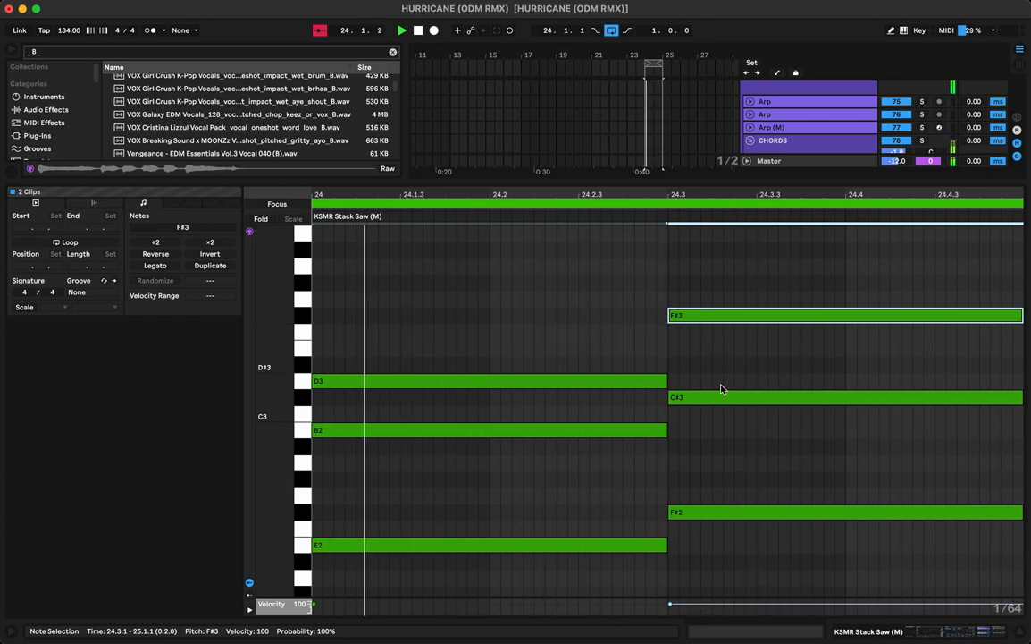
pyautogui.click(739, 397)
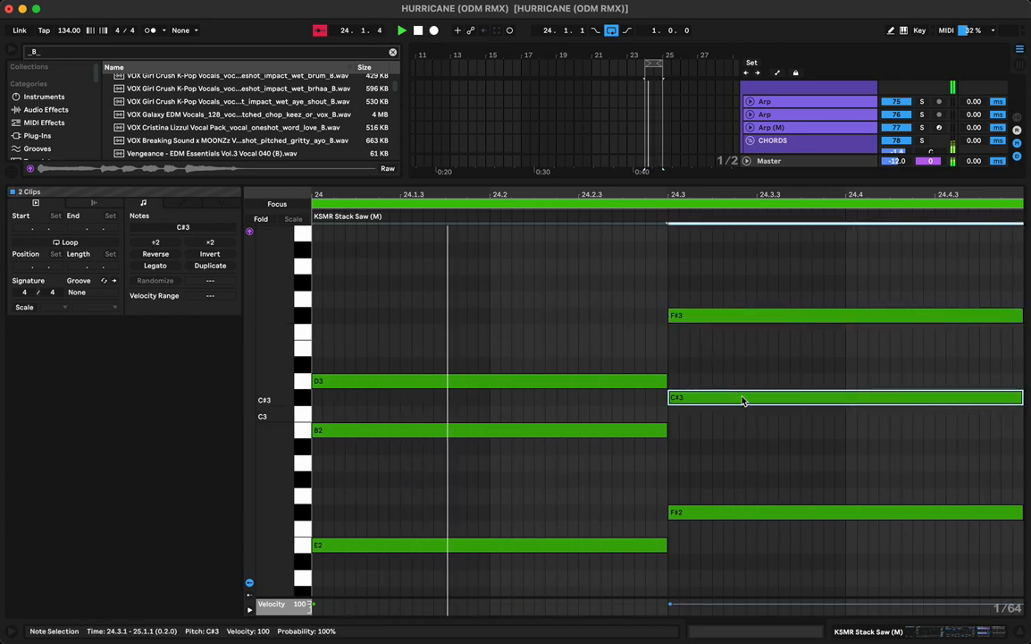
pyautogui.moveTo(742, 400); pyautogui.dragTo(745, 436)
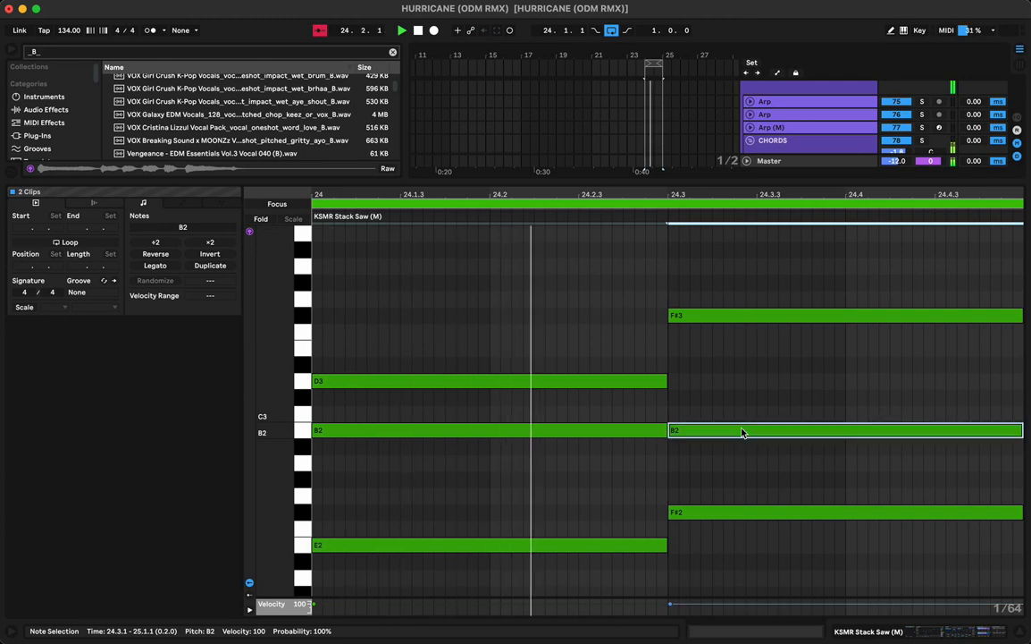
pyautogui.click(762, 505)
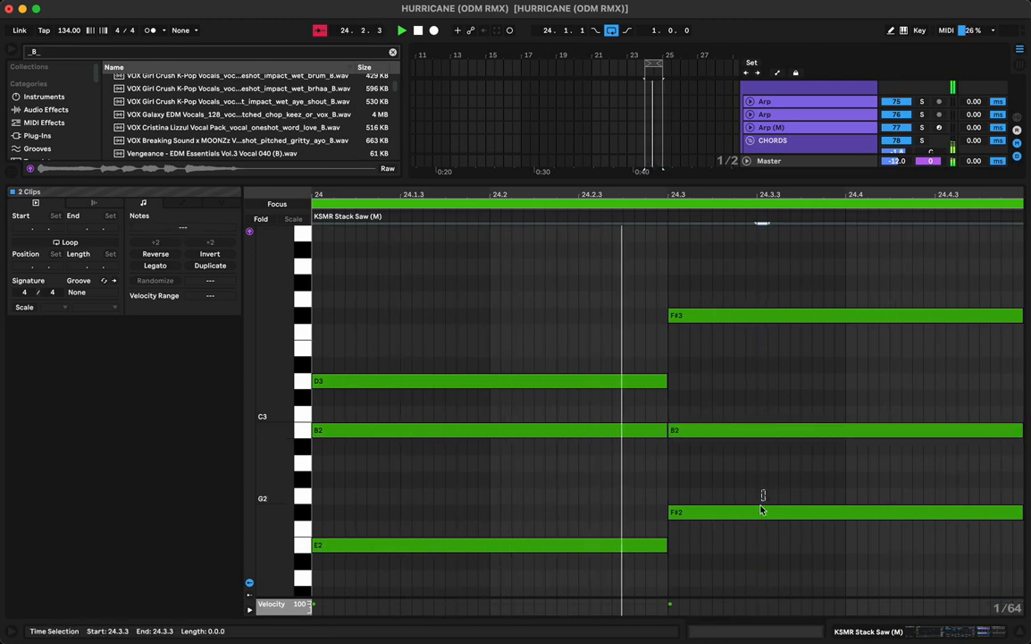
pyautogui.click(763, 513)
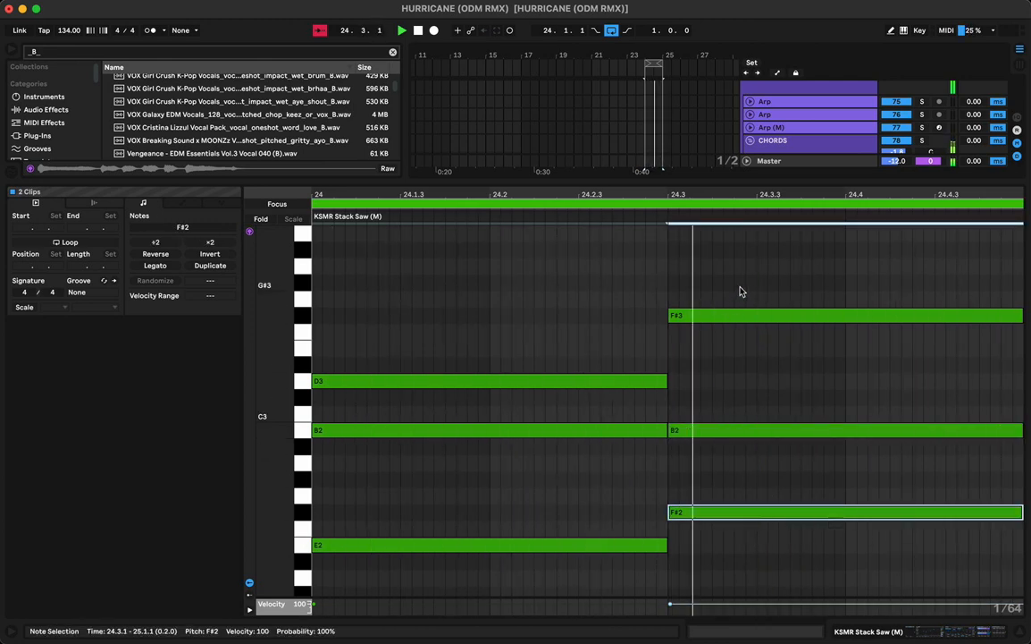
# Revoice the 24.3.1 chord by moving its top note to A3, middle note to D3 and lowest note to A2
pyautogui.click(740, 315)
pyautogui.moveTo(745, 314); pyautogui.dragTo(745, 283)
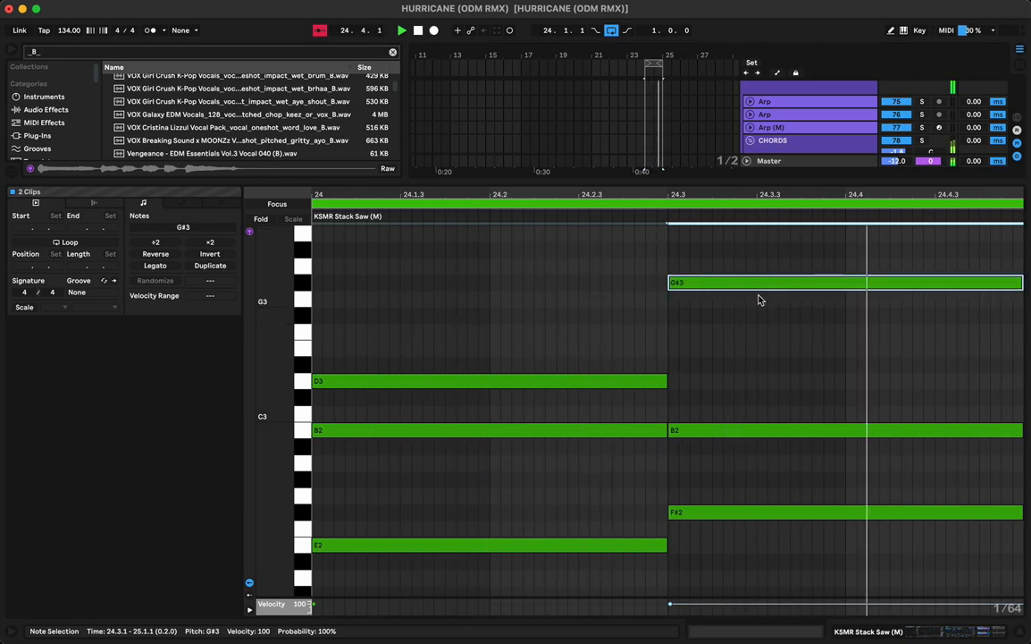
pyautogui.press('Up')
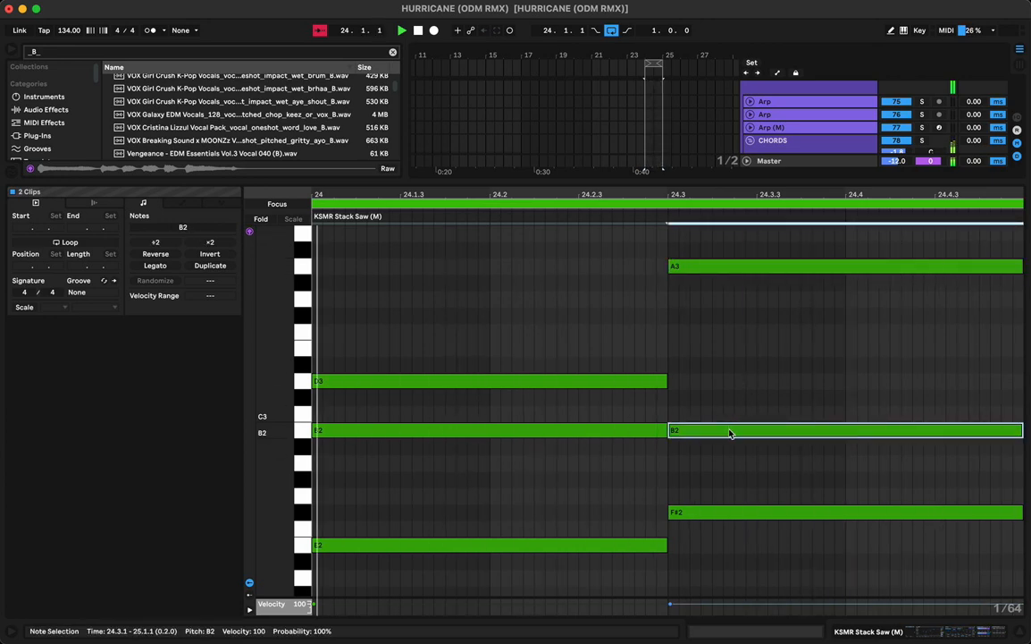
pyautogui.moveTo(732, 430); pyautogui.dragTo(729, 384)
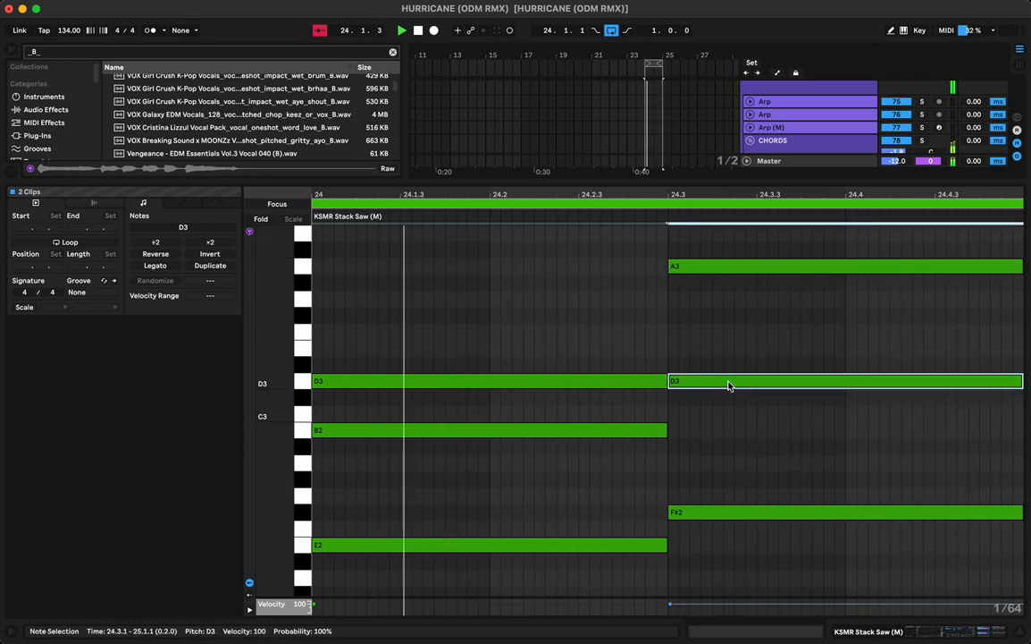
pyautogui.moveTo(733, 514); pyautogui.dragTo(735, 472)
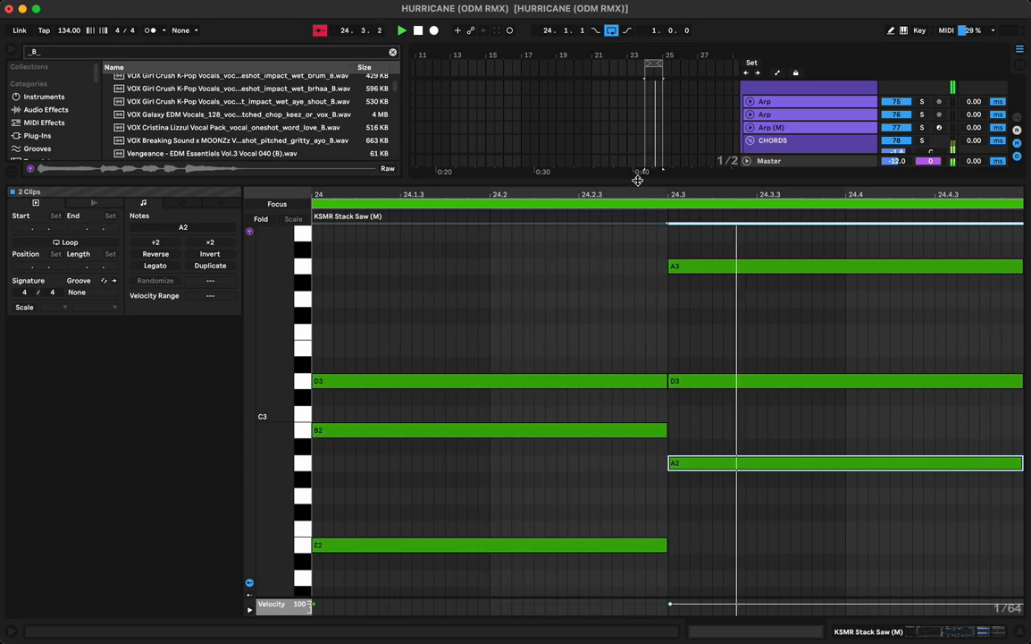
# Close the note editor, play the arrangement from 20.3.1 and zoom the timeline in around bar 24
pyautogui.press('super+alt+l')
pyautogui.click(583, 256)
pyautogui.press('space')
pyautogui.press('space')
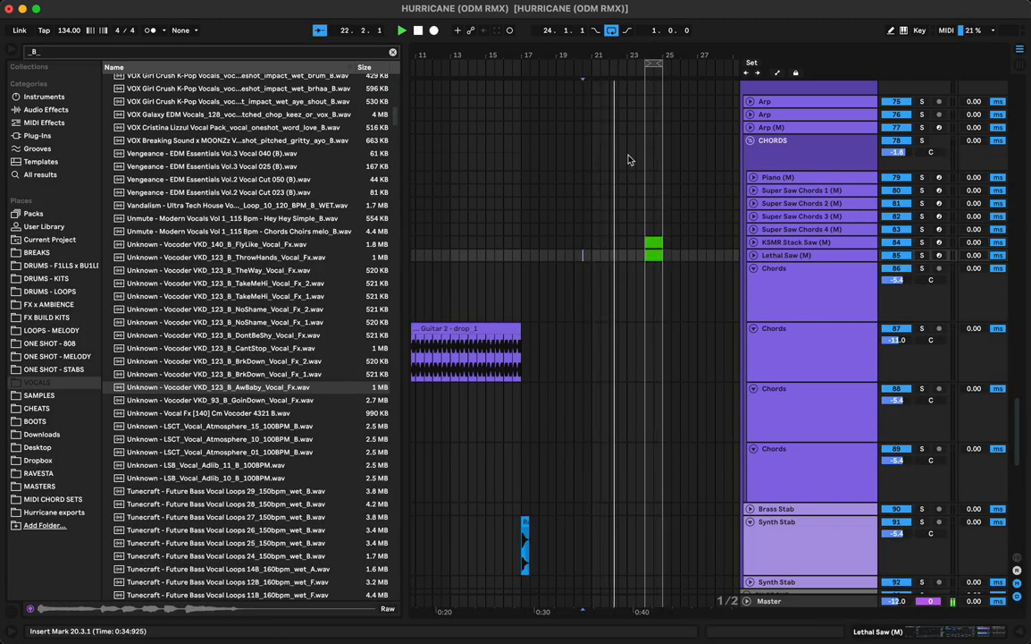
pyautogui.moveTo(689, 59); pyautogui.dragTo(688, 56)
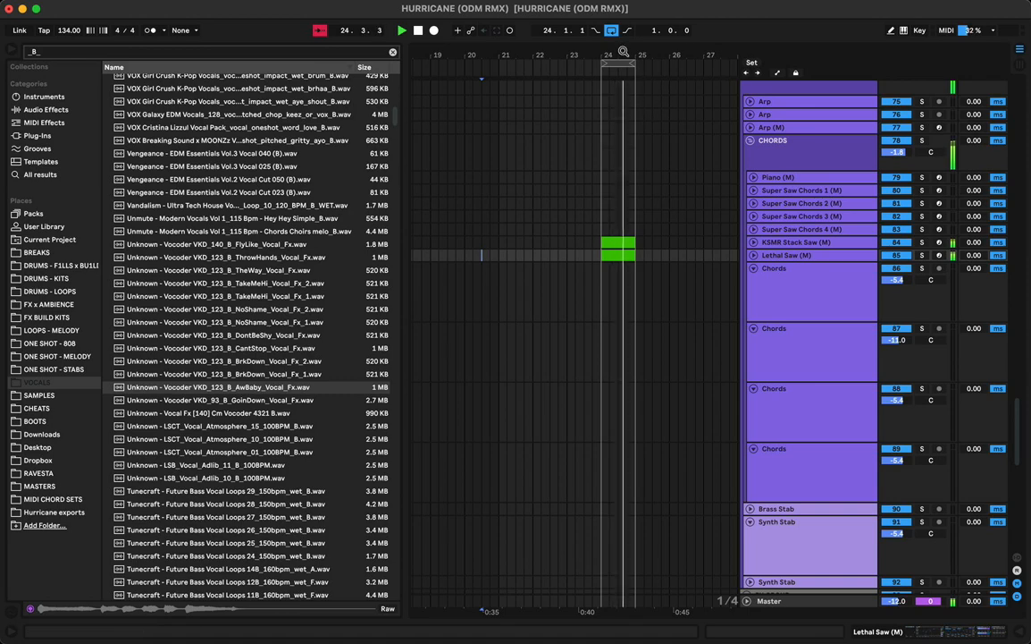
# Turn off looping and play the KSMR Stack Saw (M) clip from the start of bar 24
pyautogui.press('super+l')
pyautogui.click(612, 241)
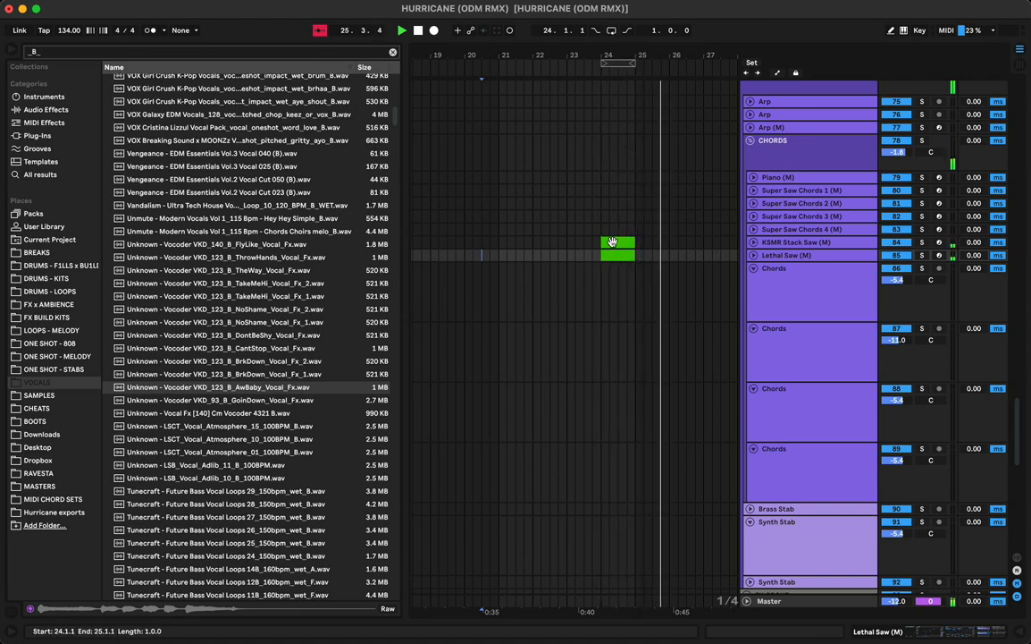
pyautogui.press('space')
pyautogui.press('space')
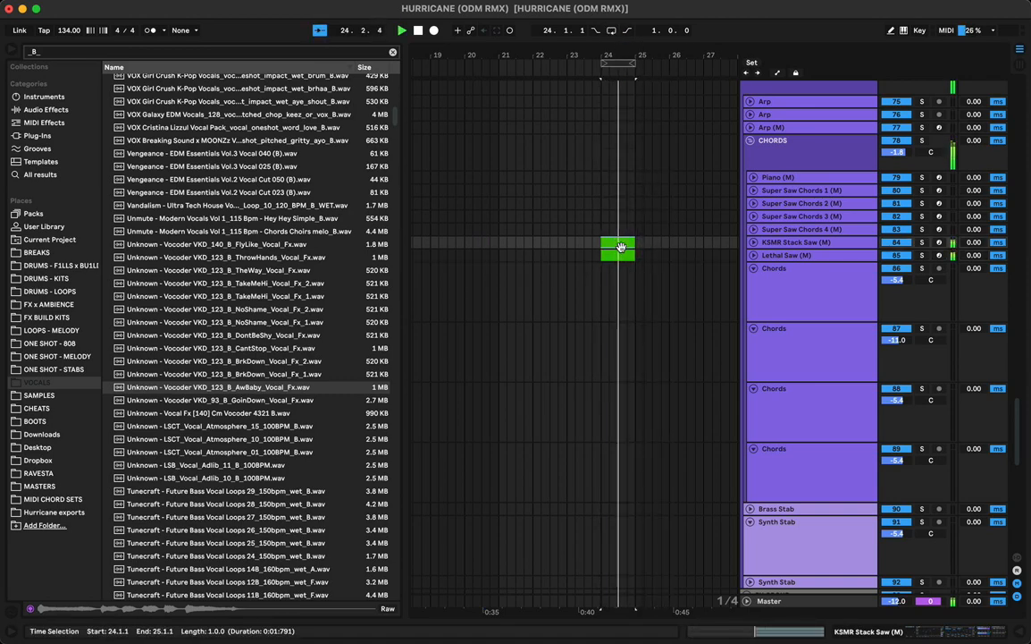
pyautogui.press('space')
pyautogui.press('space')
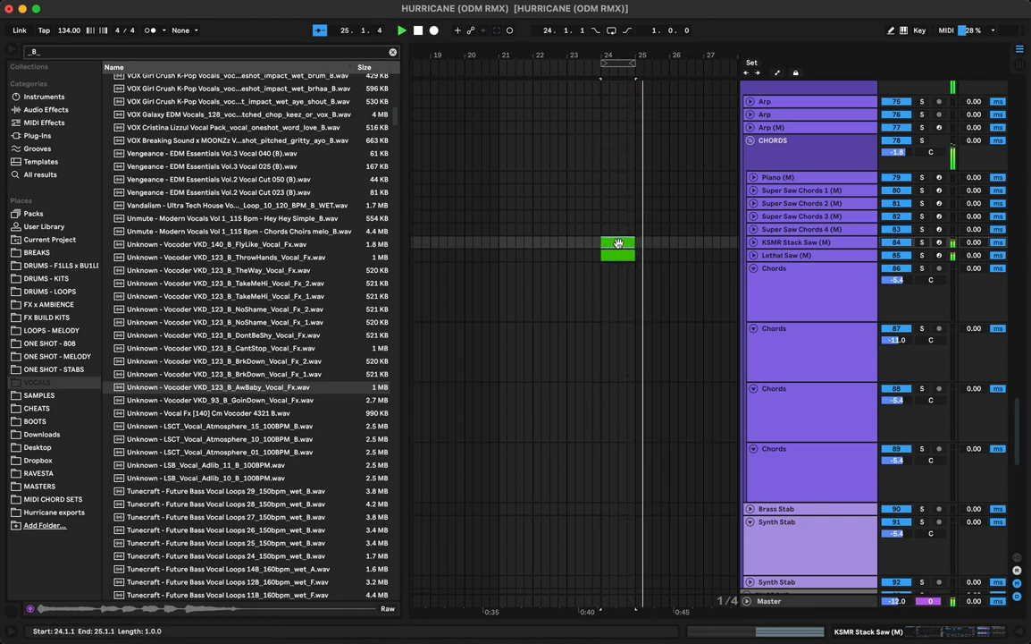
pyautogui.press('space')
pyautogui.press('space')
# Duplicate the KSMR Stack Saw (M) and Lethal Saw (M) clips to bar 25, shorten the copies to end at 25.2.1 and play them
pyautogui.click(611, 254)
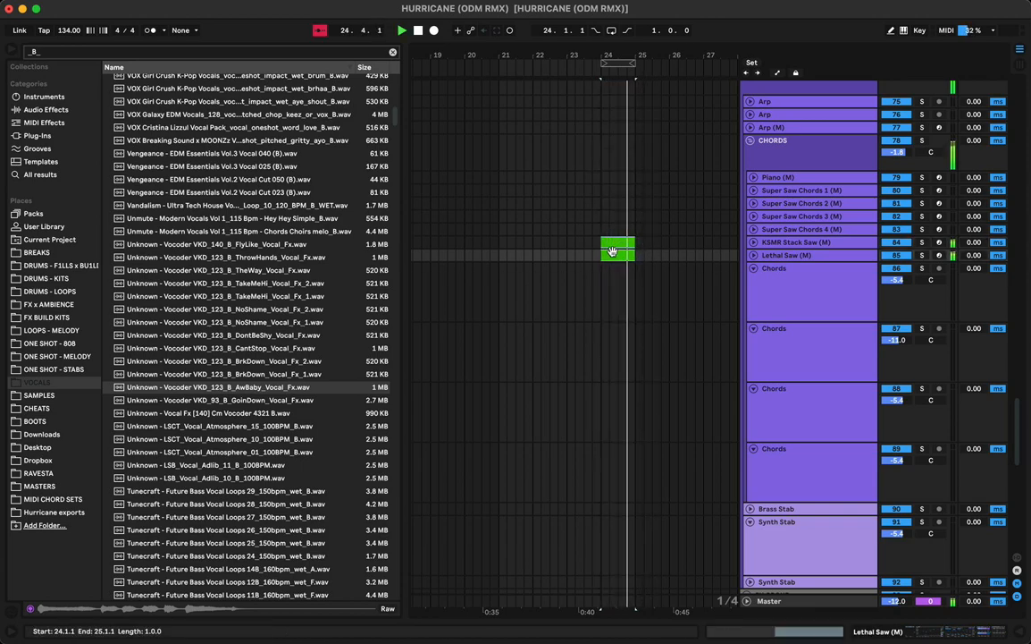
pyautogui.click(653, 248)
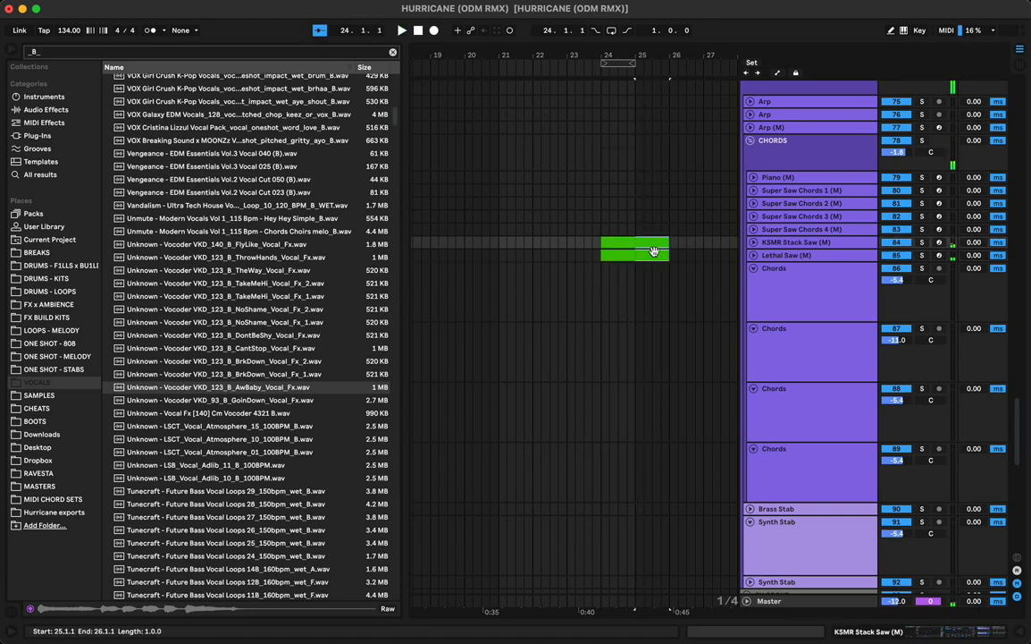
pyautogui.moveTo(665, 256); pyautogui.dragTo(640, 255)
pyautogui.press('space')
pyautogui.press('space')
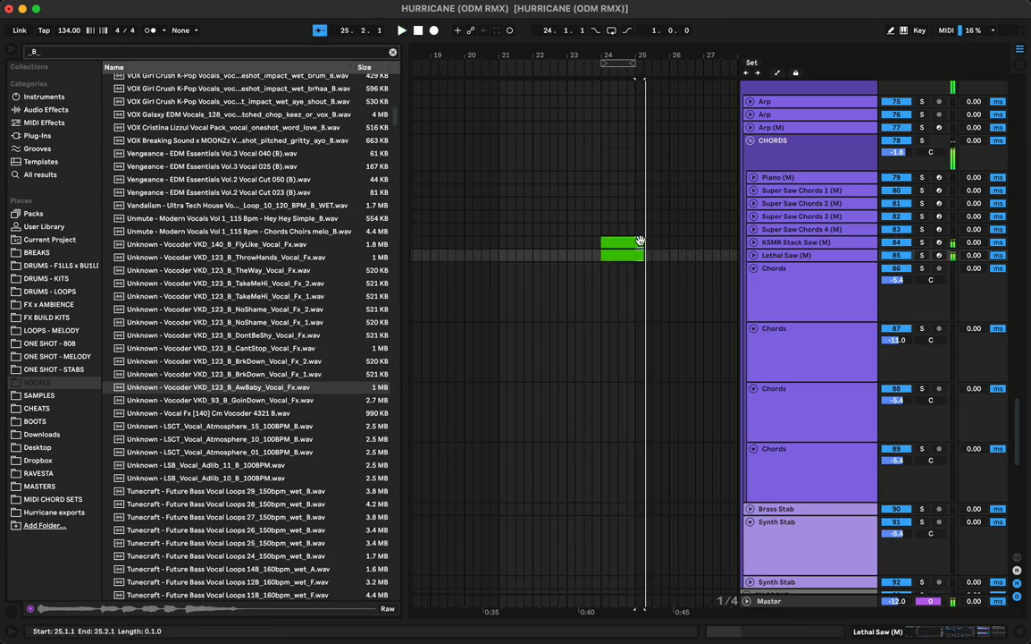
# Open the bar 25 KSMR Stack Saw (M) and Lethal Saw (M) clips and reduce their chord to a single B1 note
pyautogui.doubleClick(640, 240)
pyautogui.moveTo(285, 380); pyautogui.dragTo(268, 380)
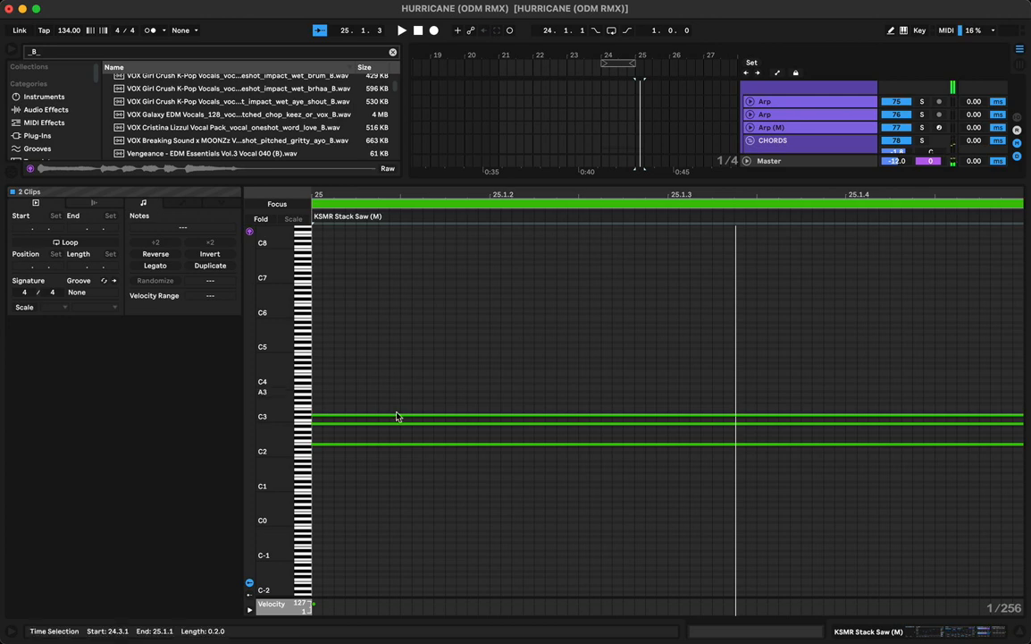
pyautogui.moveTo(430, 394); pyautogui.dragTo(366, 468)
pyautogui.press('Delete')
pyautogui.press('Down')
pyautogui.press('Down')
pyautogui.press('Down')
pyautogui.press('Down')
pyautogui.press('Down')
pyautogui.press('Down')
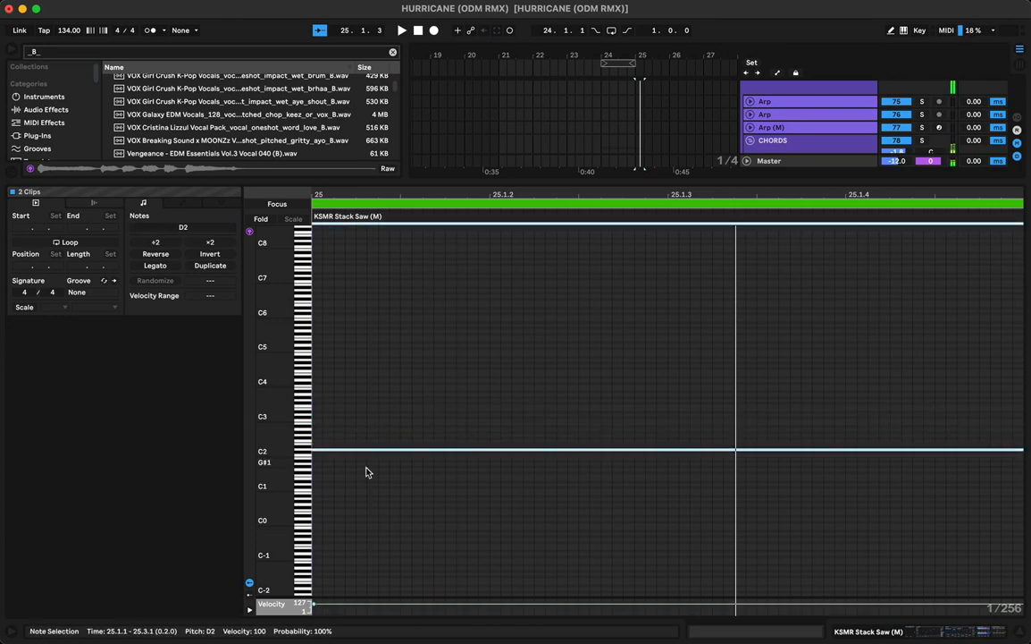
pyautogui.press('Up')
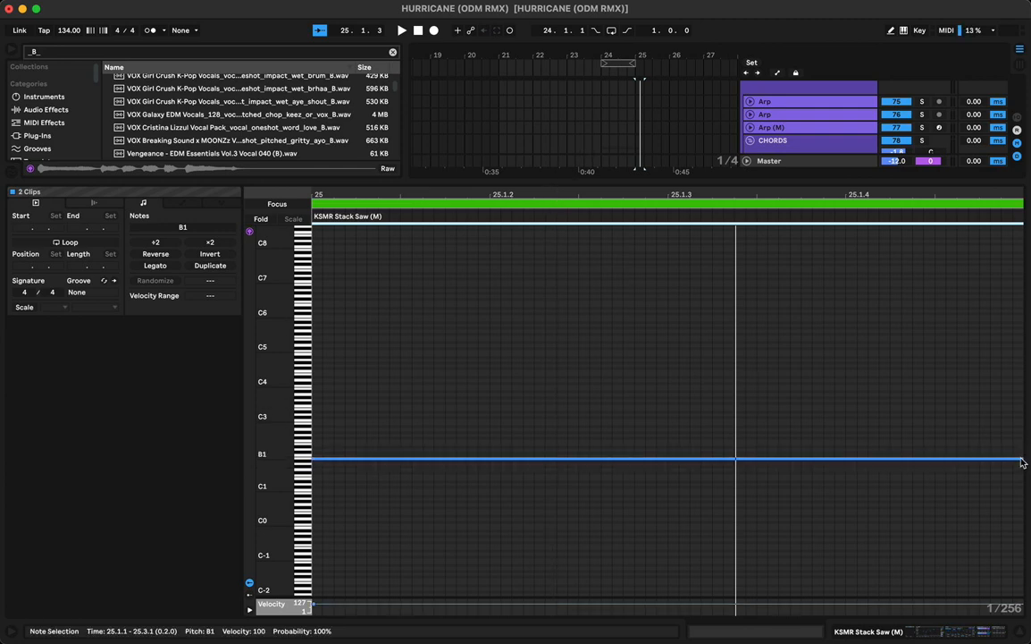
# Shorten the B1 note to 25.2.1, stack three copies above it topped by D#3 and play the four-note chord
pyautogui.moveTo(389, 433); pyautogui.dragTo(368, 481)
pyautogui.press('space')
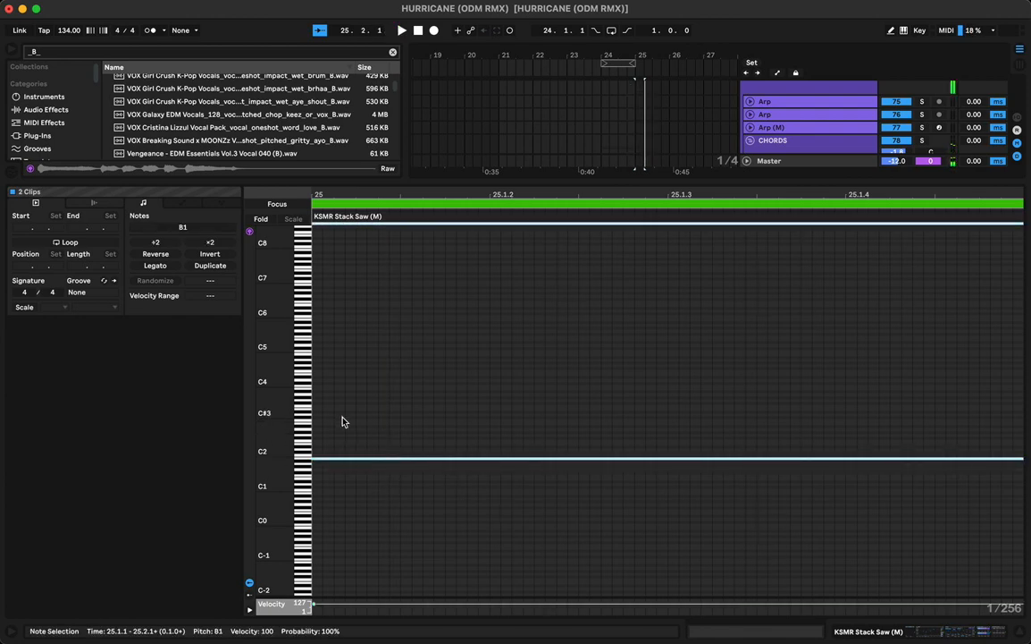
pyautogui.moveTo(327, 459); pyautogui.dragTo(325, 419)
pyautogui.press('space')
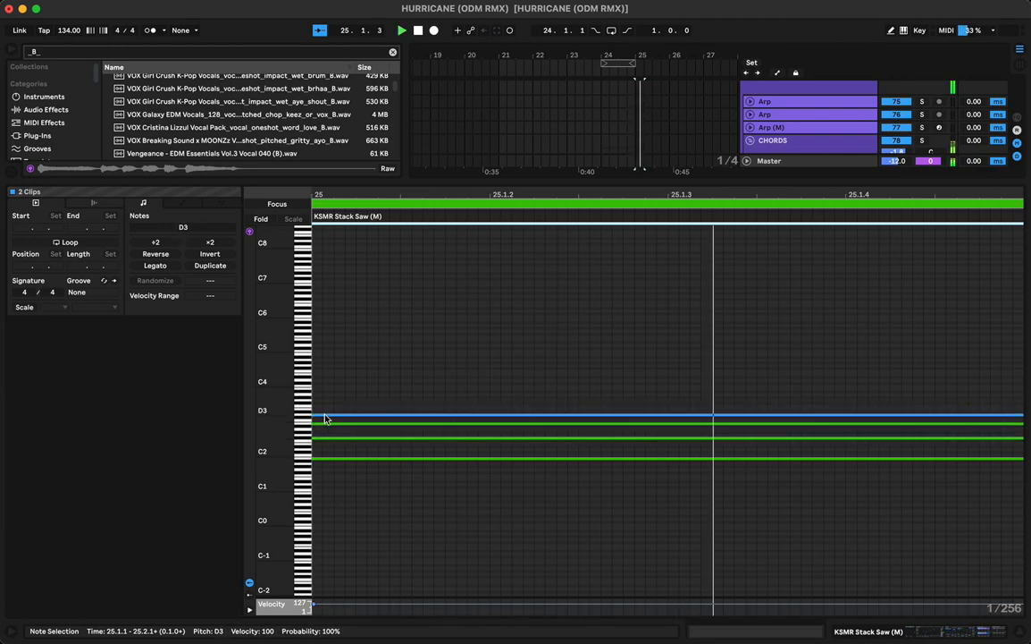
pyautogui.press('space')
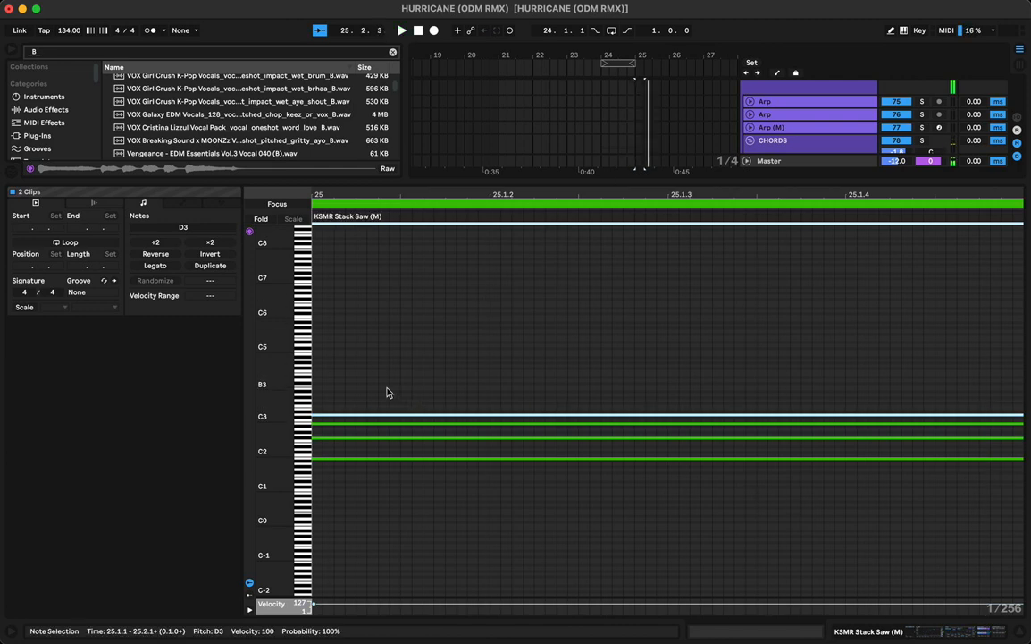
pyautogui.press('Up')
pyautogui.press('space')
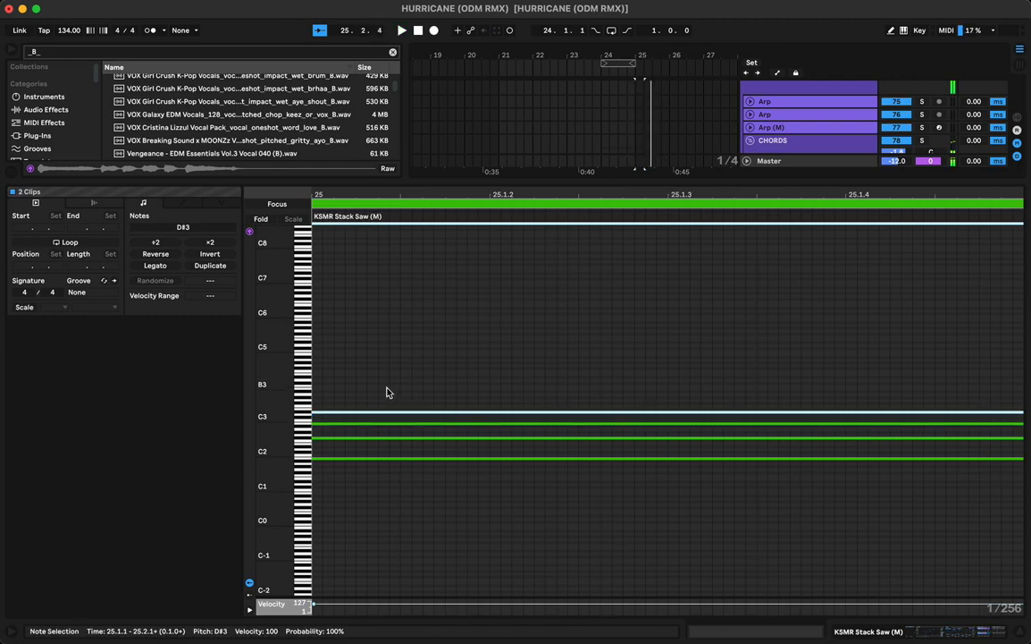
# Close the note editor and play the chord sequence from the start of bar 24
pyautogui.doubleClick(619, 180)
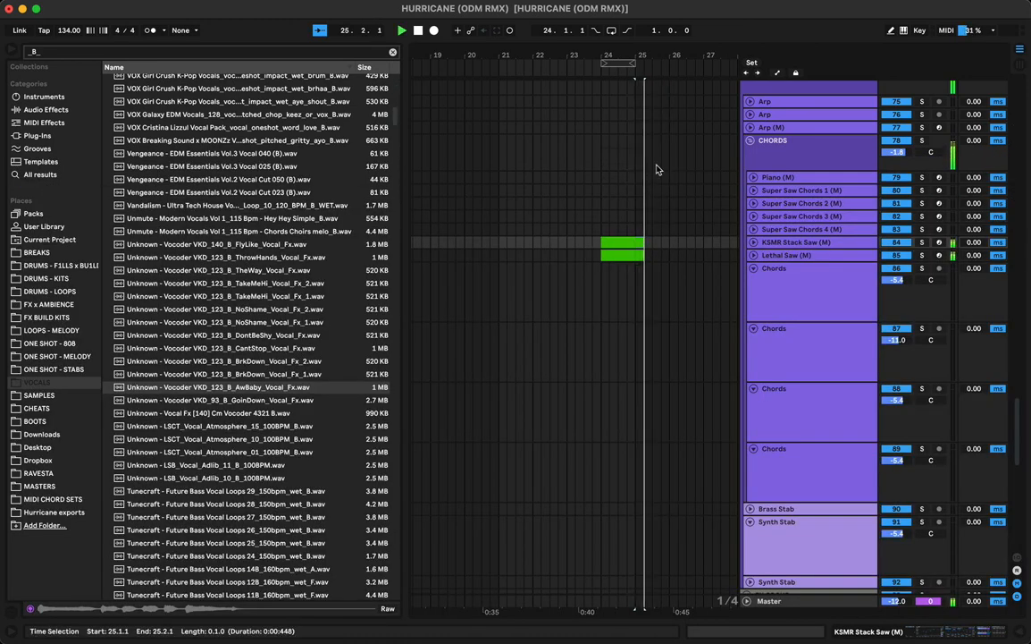
pyautogui.click(640, 240)
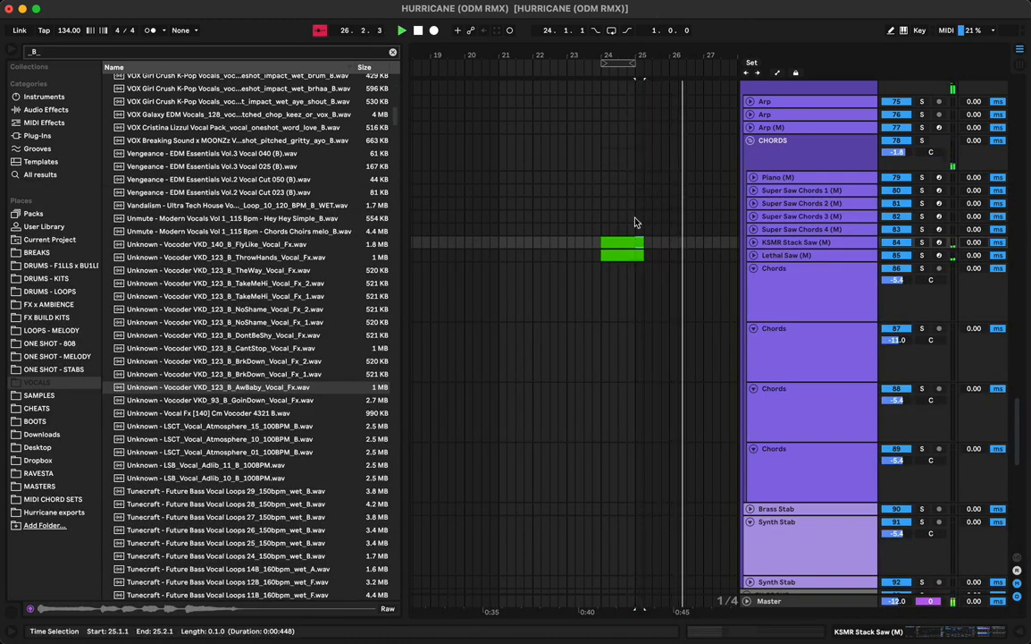
pyautogui.click(601, 228)
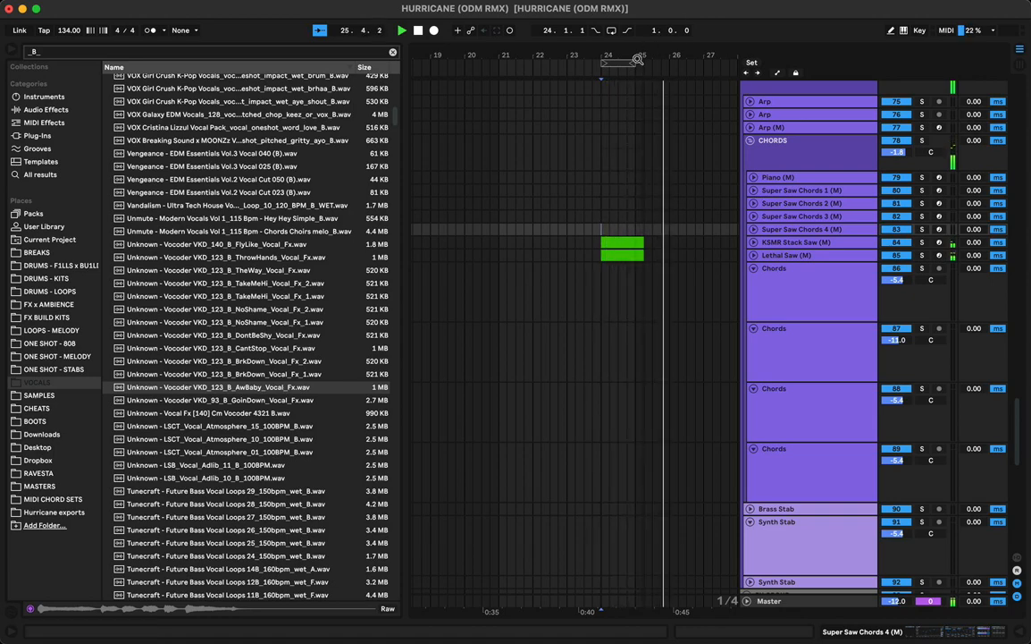
pyautogui.press('space')
pyautogui.press('space')
# Copy the bar 24 and bar 25 saw clips onto Super Saw Chords 1 (M) and 2 (M) and play the layered chords
pyautogui.moveTo(638, 54); pyautogui.dragTo(637, 146)
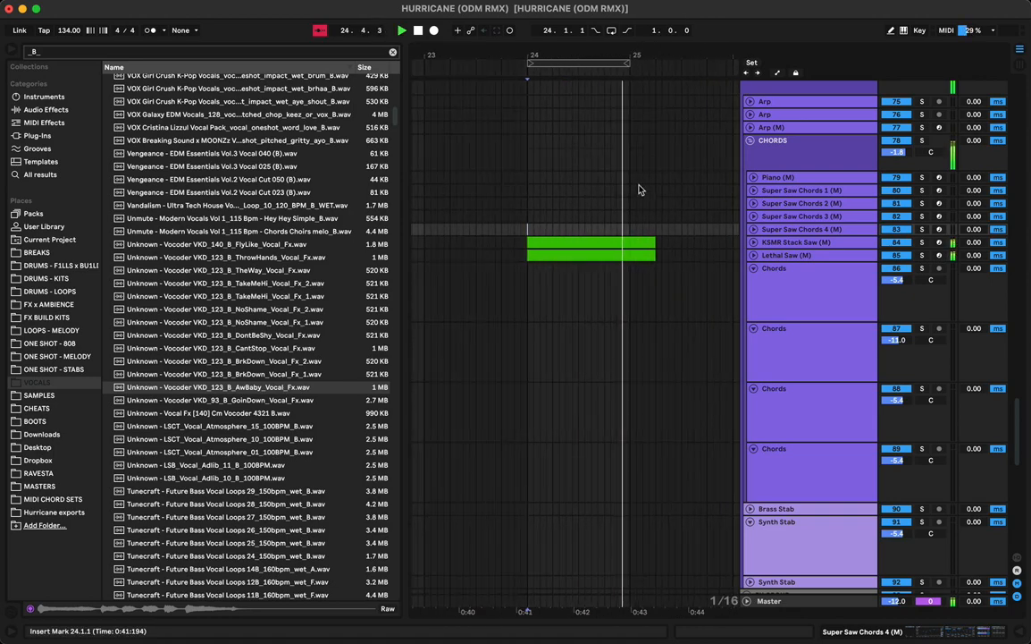
pyautogui.moveTo(638, 242); pyautogui.dragTo(642, 198)
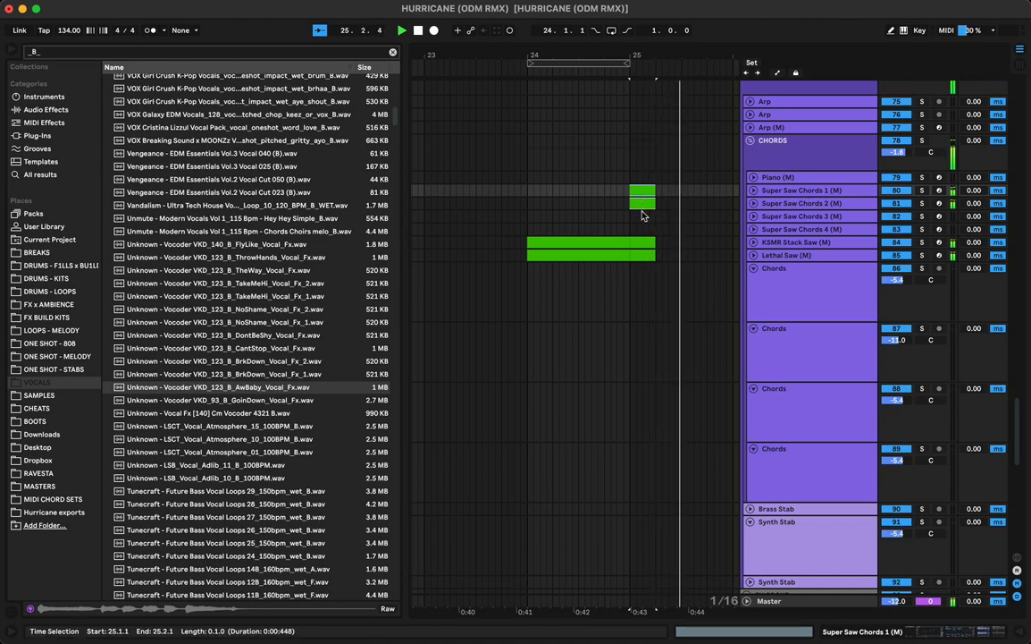
pyautogui.hscroll(-5, 578, 248)
pyautogui.click(588, 252)
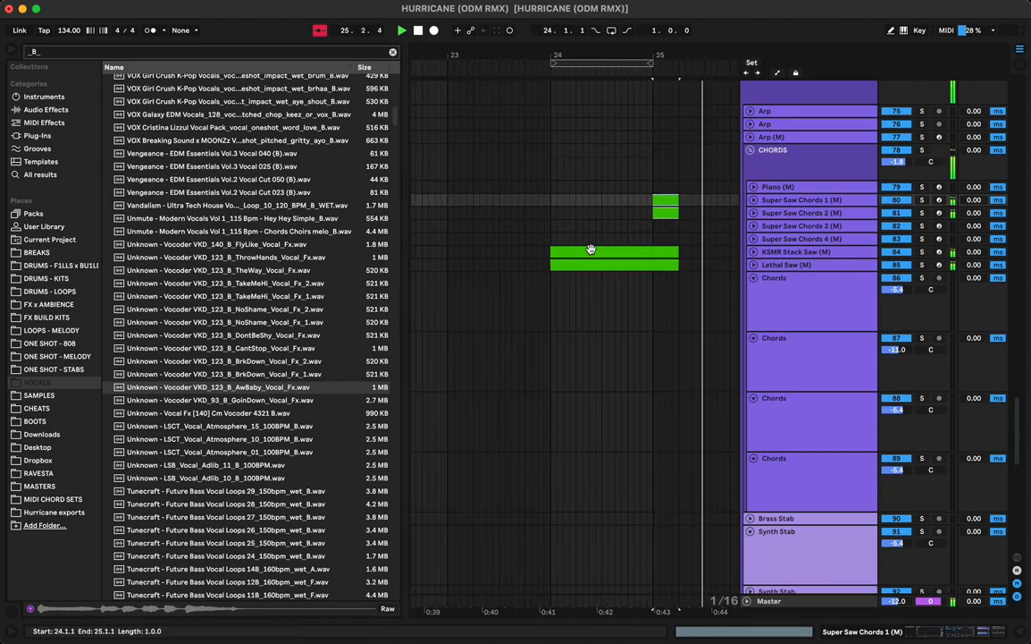
pyautogui.moveTo(581, 261); pyautogui.dragTo(576, 203)
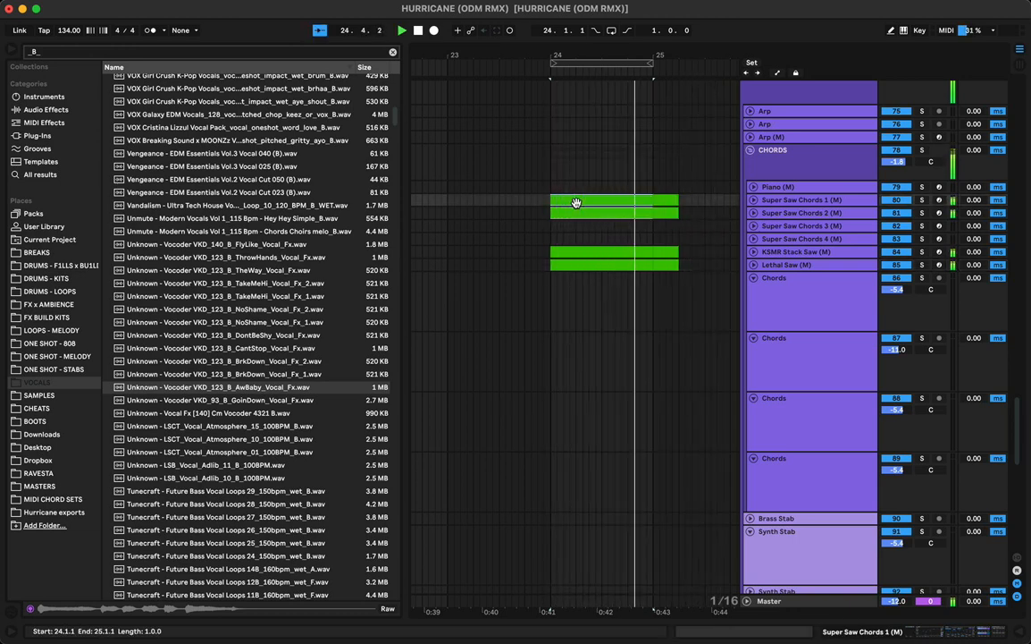
pyautogui.press('space')
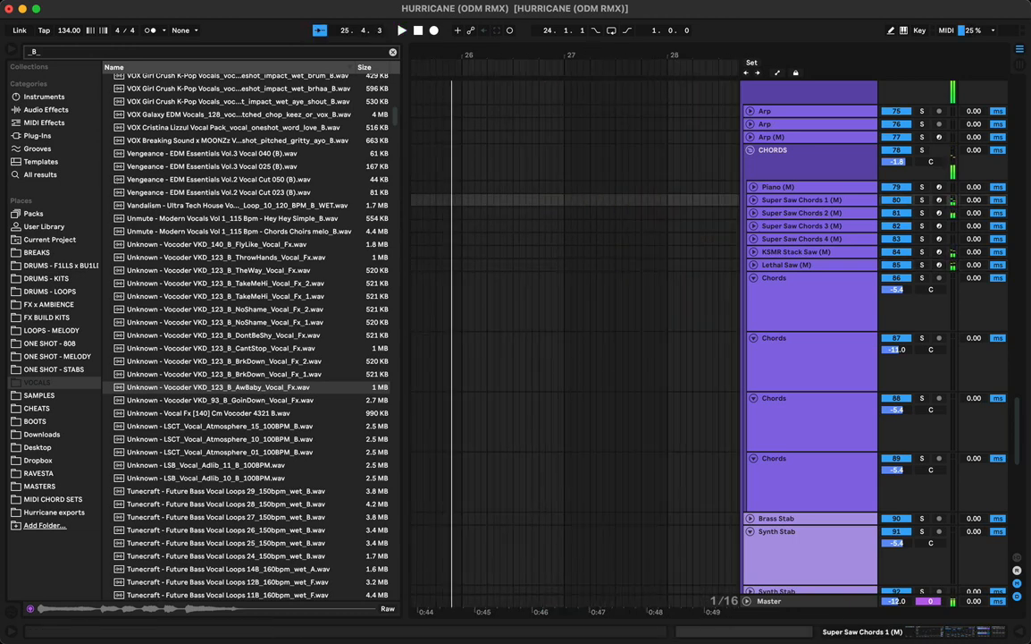
pyautogui.press('space')
# Copy the 25.1.1 to 25.2.1 chord clips of all four saw tracks to 17.1.1 and play them
pyautogui.moveTo(603, 60); pyautogui.dragTo(577, 18)
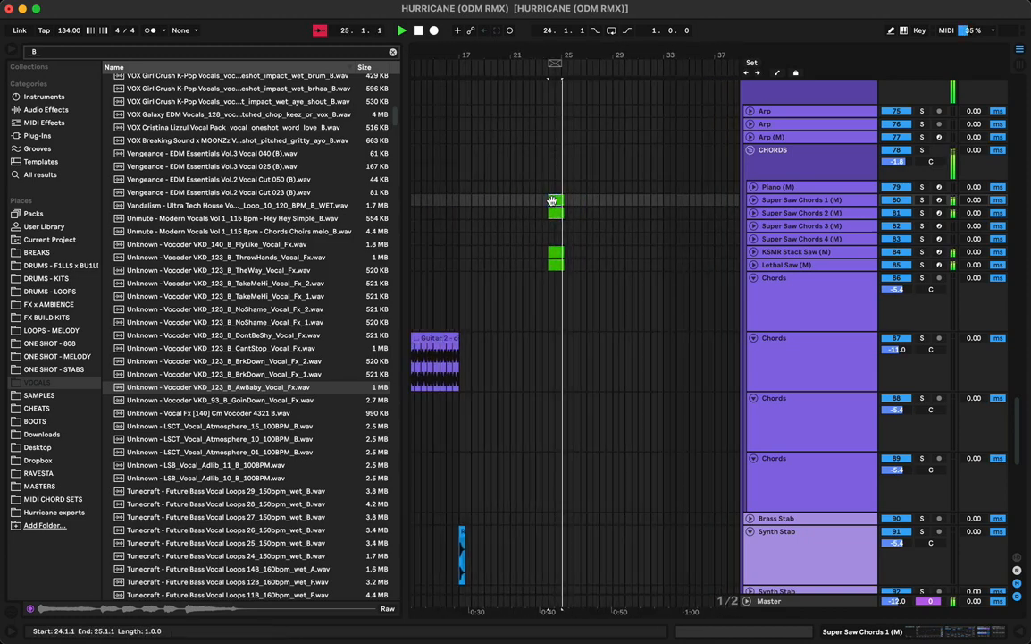
pyautogui.click(567, 205)
pyautogui.moveTo(568, 204); pyautogui.dragTo(563, 265)
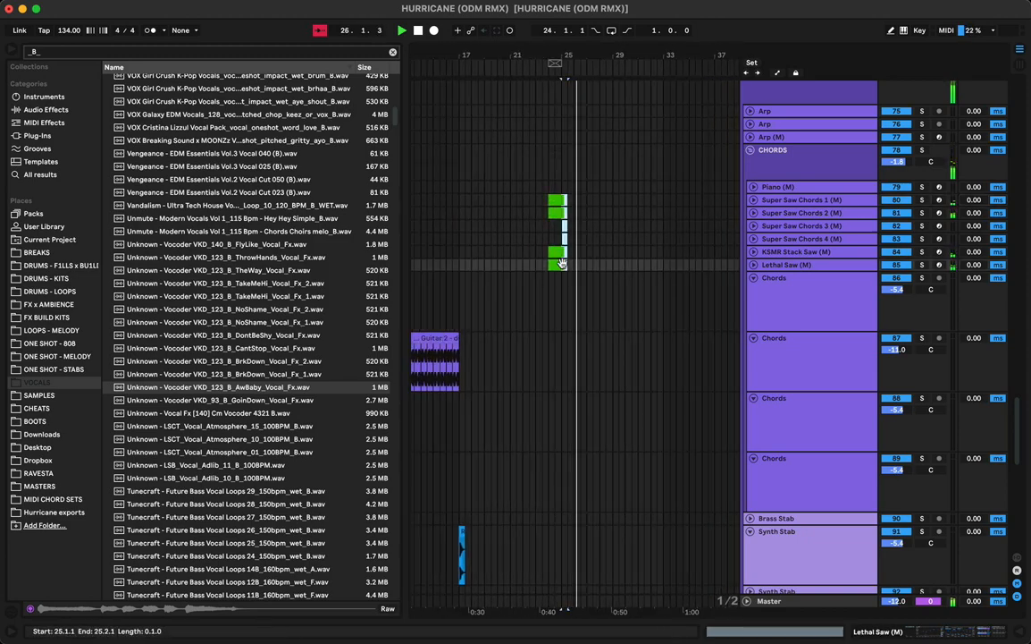
pyautogui.click(461, 200)
pyautogui.press('super+v')
pyautogui.press('space')
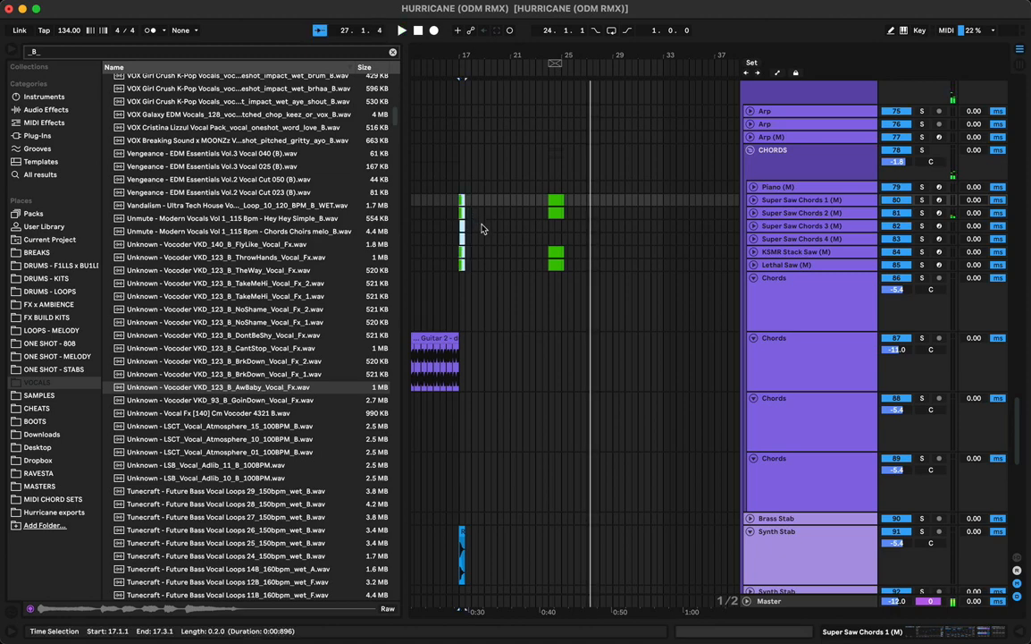
pyautogui.press('space')
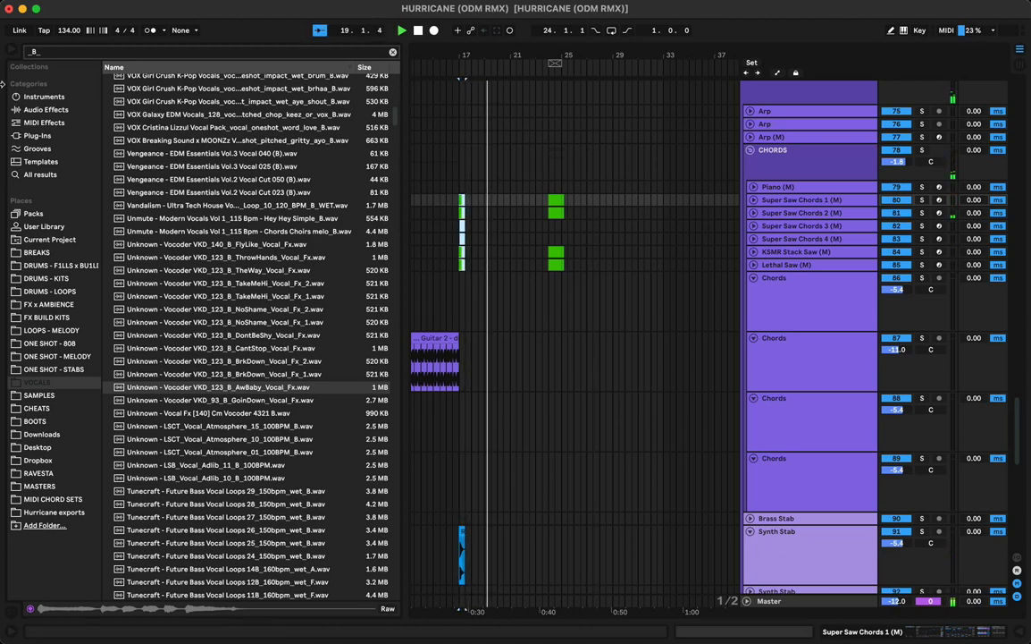
# Hide the browser and play the arrangement from 17.1.1
pyautogui.press('super+alt+b')
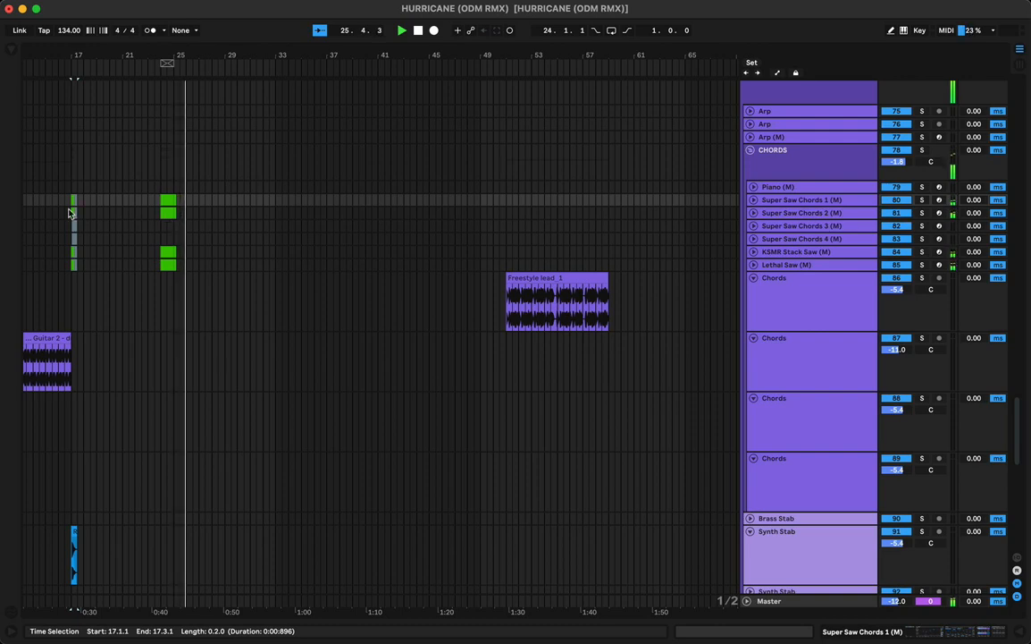
pyautogui.click(71, 170)
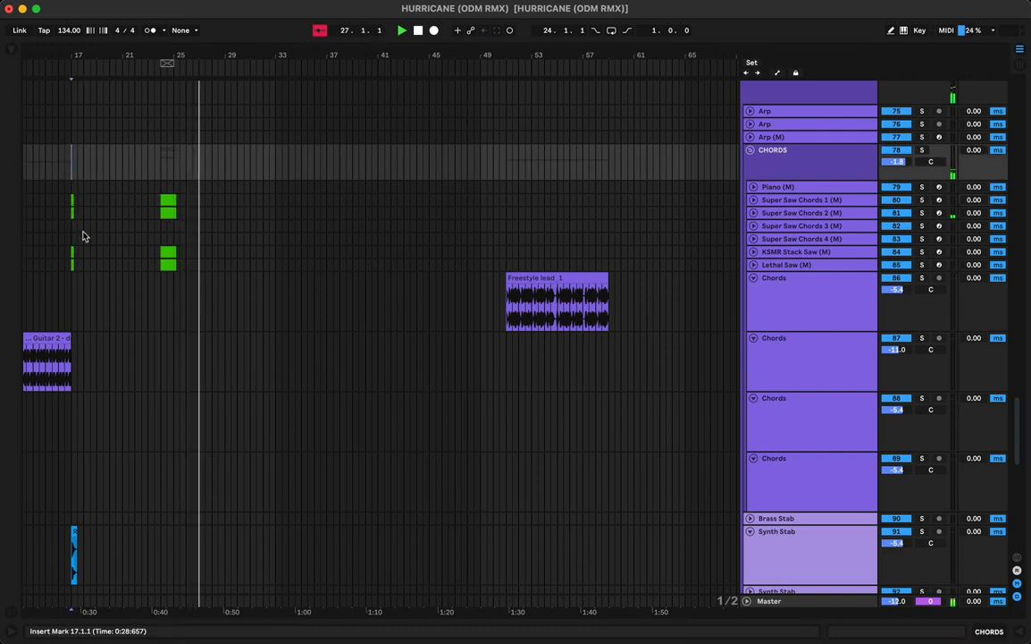
pyautogui.press('space')
pyautogui.press('space')
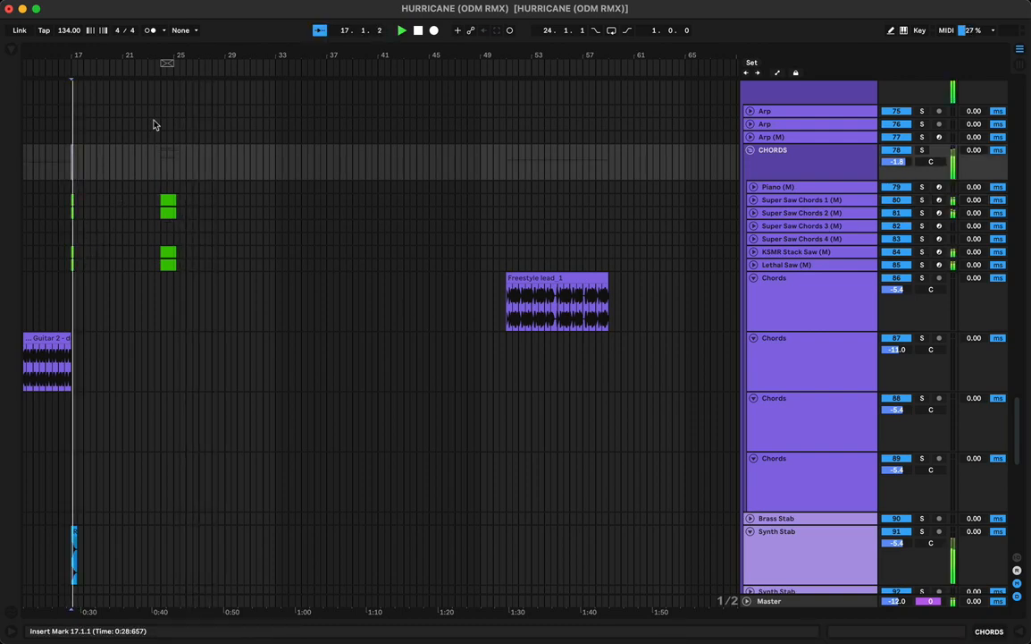
# Look over the drum, sub, bass and vocoder tracks around bars 17 to 33 while the drop plays
pyautogui.moveTo(120, 52); pyautogui.dragTo(447, 132)
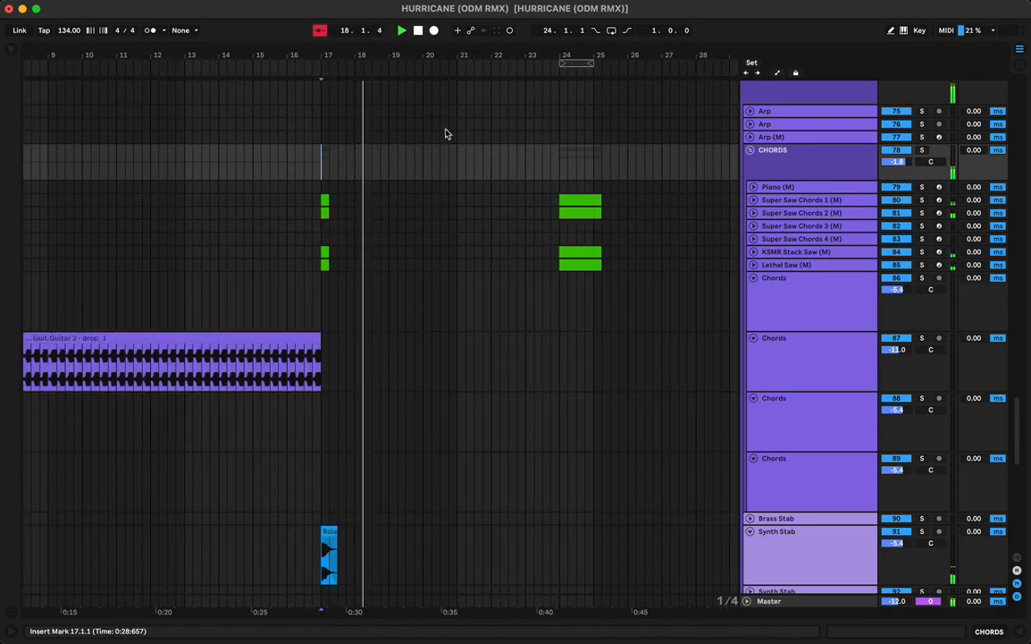
pyautogui.scroll(1, 422, 233)
pyautogui.hscroll(1, 422, 234)
pyautogui.scroll(15, 422, 235)
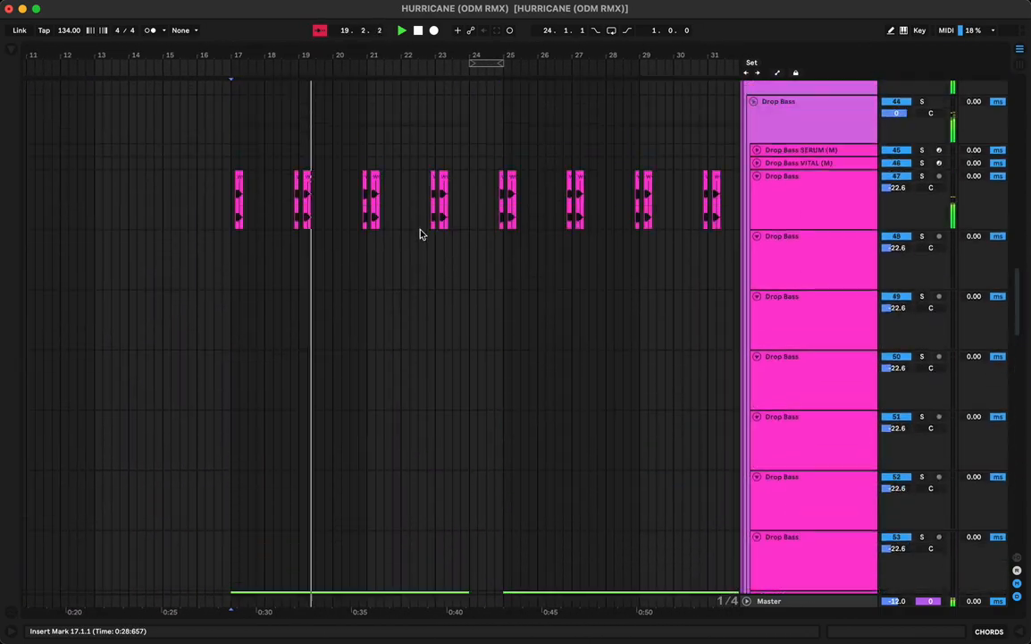
pyautogui.scroll(2, 422, 234)
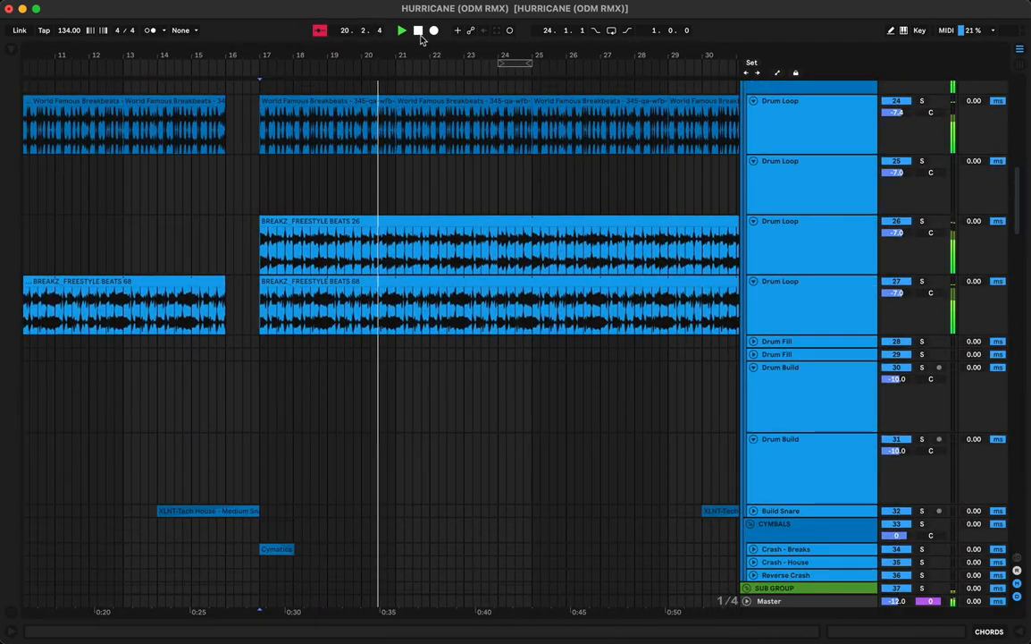
pyautogui.moveTo(417, 52); pyautogui.dragTo(417, 26)
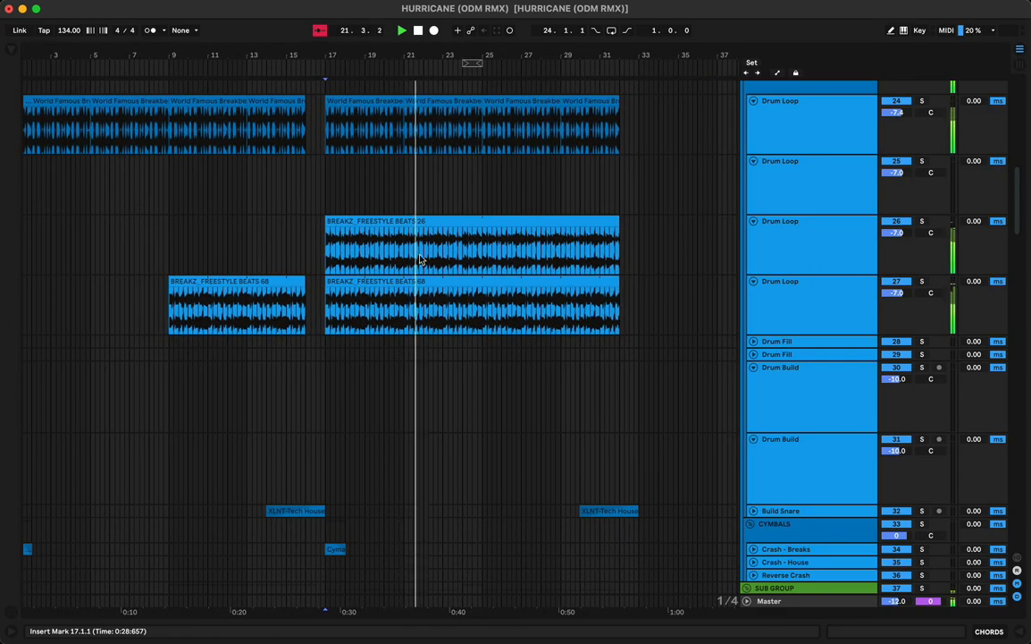
pyautogui.scroll(-10, 424, 341)
pyautogui.scroll(-10, 423, 340)
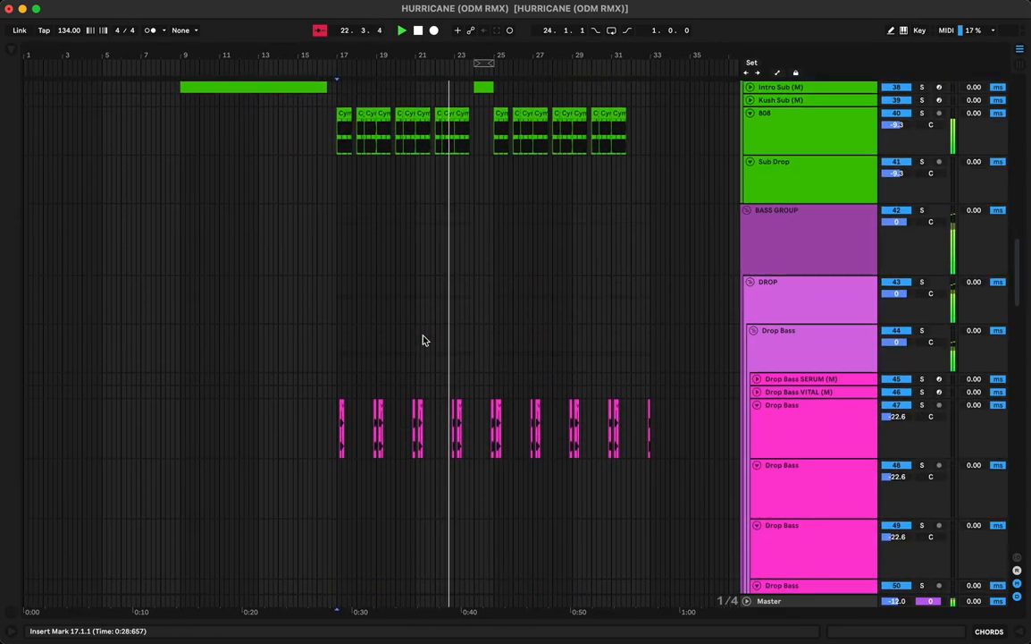
pyautogui.scroll(-5, 424, 341)
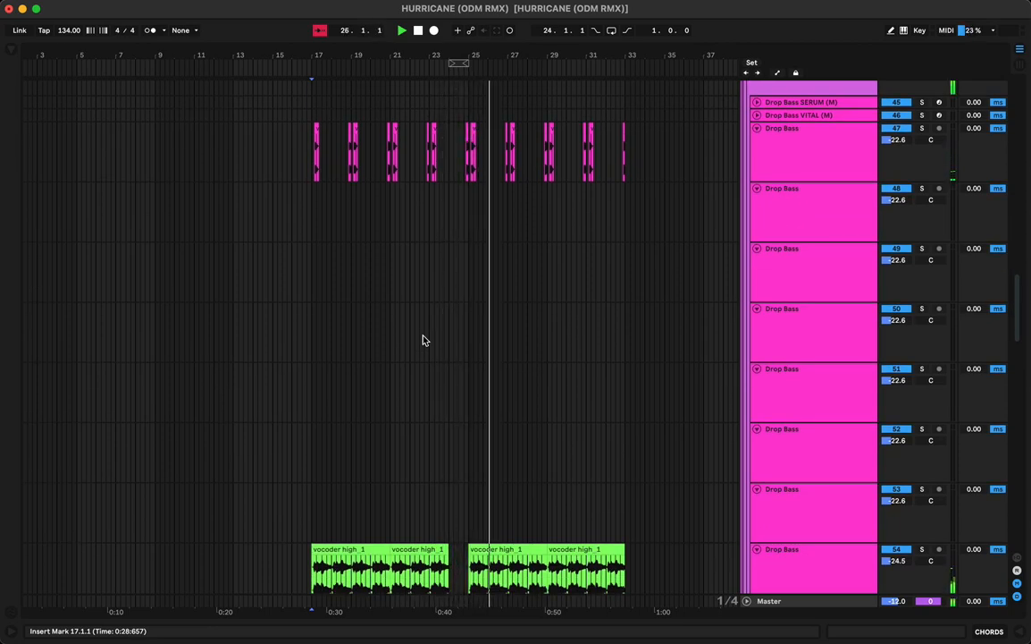
pyautogui.click(313, 271)
pyautogui.moveTo(427, 50); pyautogui.dragTo(323, 51)
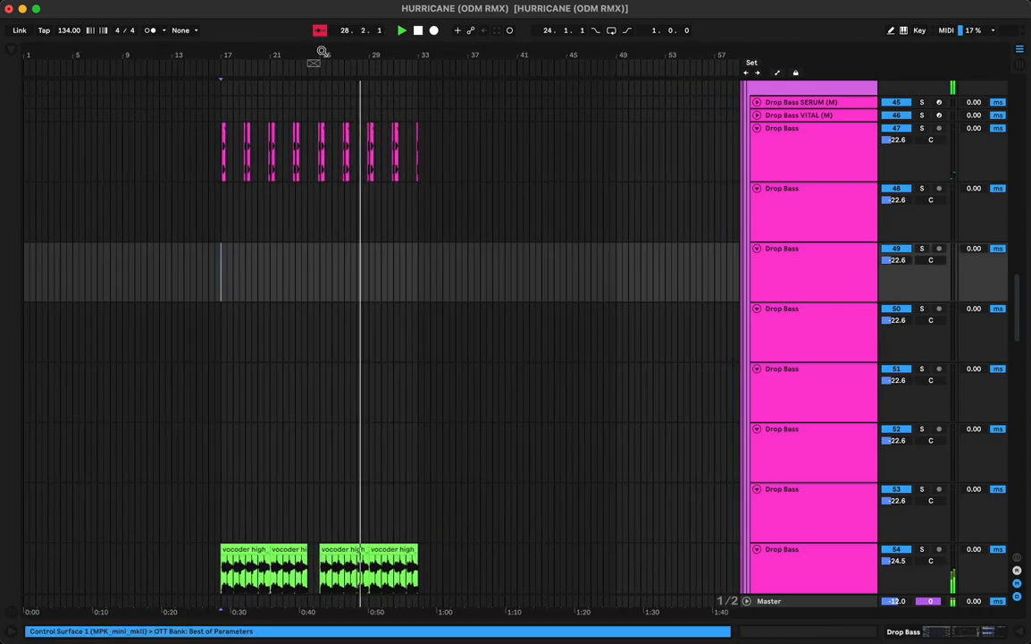
# Move the Freestyle lead_1 clip on the Chords track to start at bar 33, open its clip settings and play it
pyautogui.scroll(-20, 351, 184)
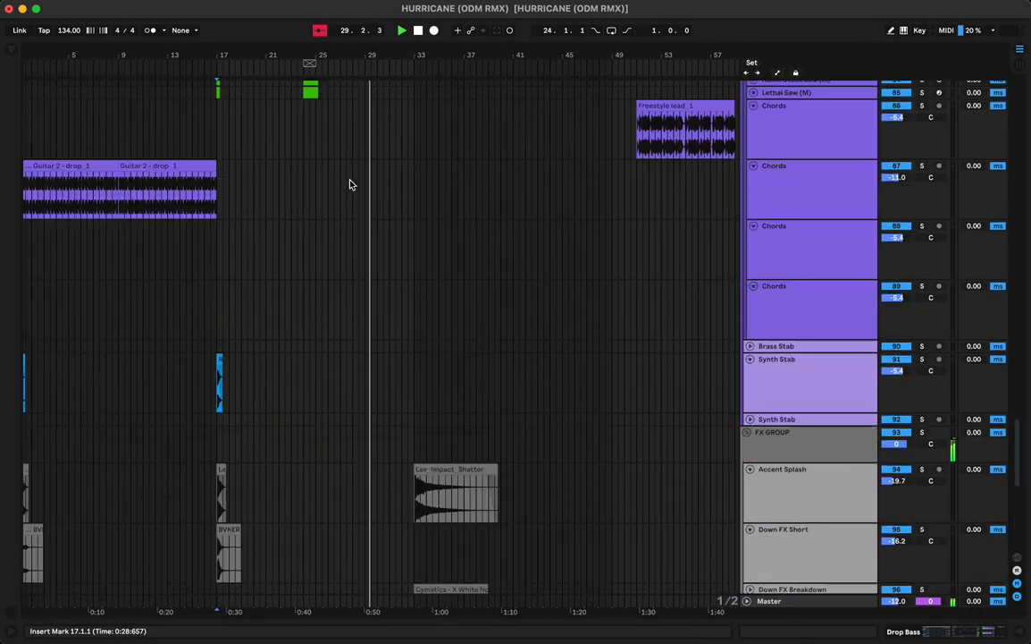
pyautogui.scroll(10, 350, 184)
pyautogui.scroll(-4, 350, 184)
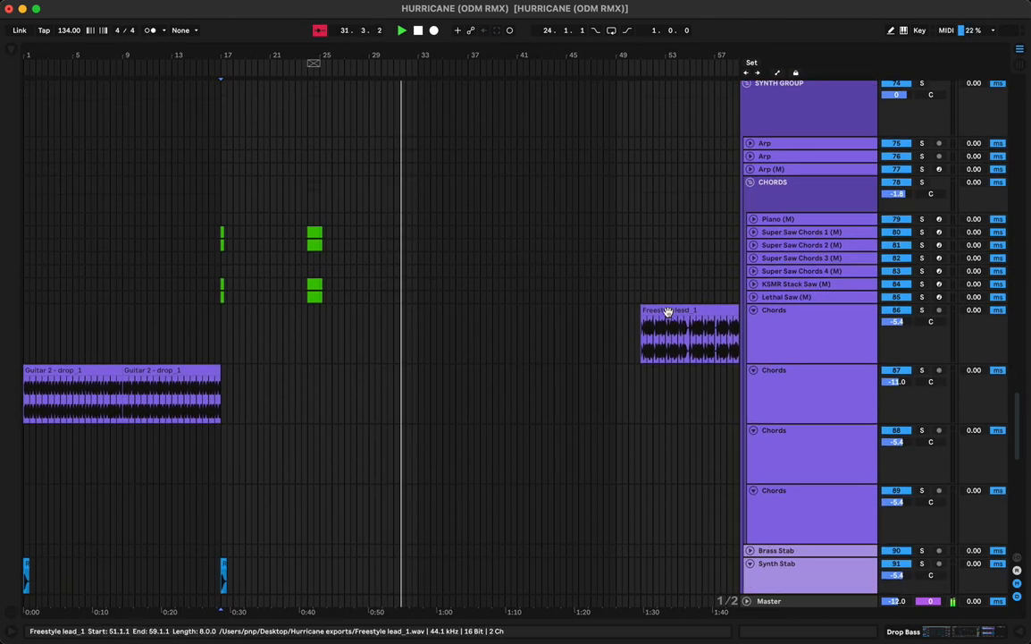
pyautogui.moveTo(668, 311); pyautogui.dragTo(450, 320)
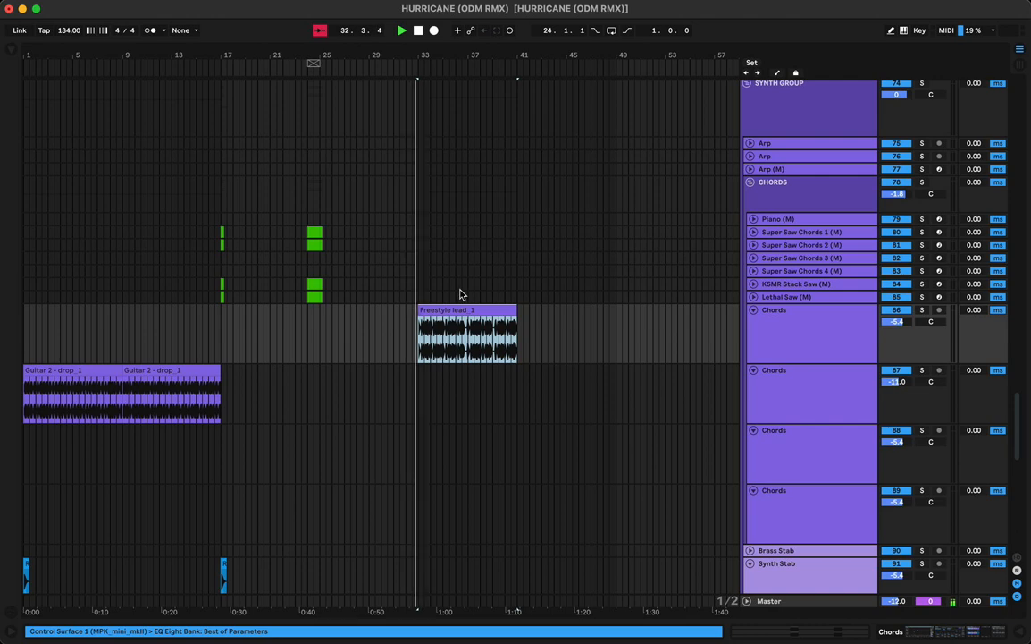
pyautogui.click(223, 329)
pyautogui.doubleClick(422, 323)
pyautogui.press('space')
pyautogui.press('space')
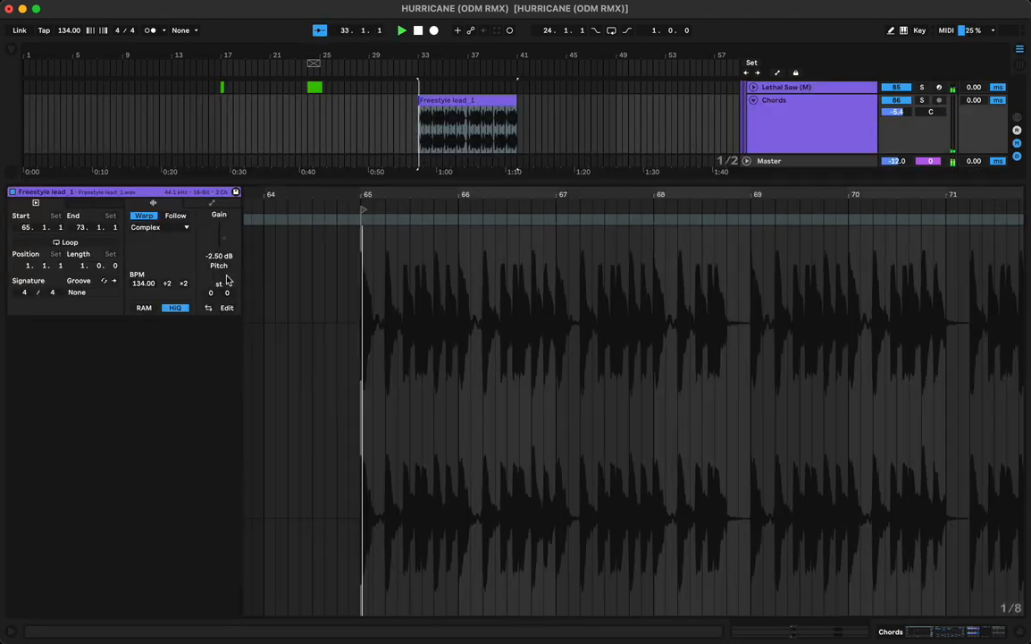
# Transpose the Freestyle lead_1 clip to +5 semitones, auditioning it from bar 33
pyautogui.press('space')
pyautogui.press('Up')
pyautogui.press('Up')
pyautogui.press('Up')
pyautogui.press('space')
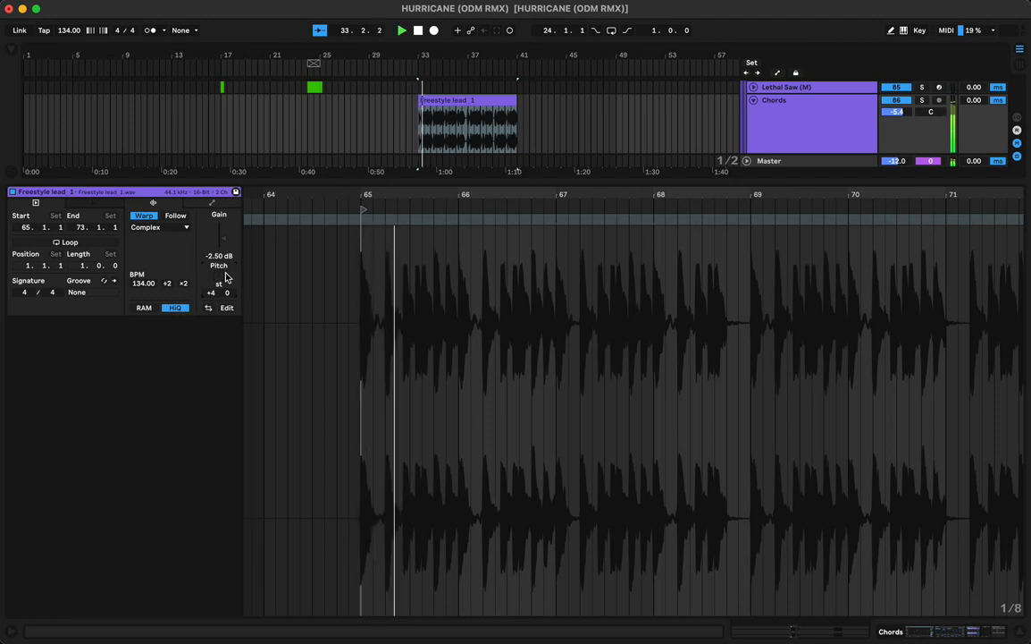
pyautogui.press('space')
pyautogui.press('Up')
pyautogui.press('space')
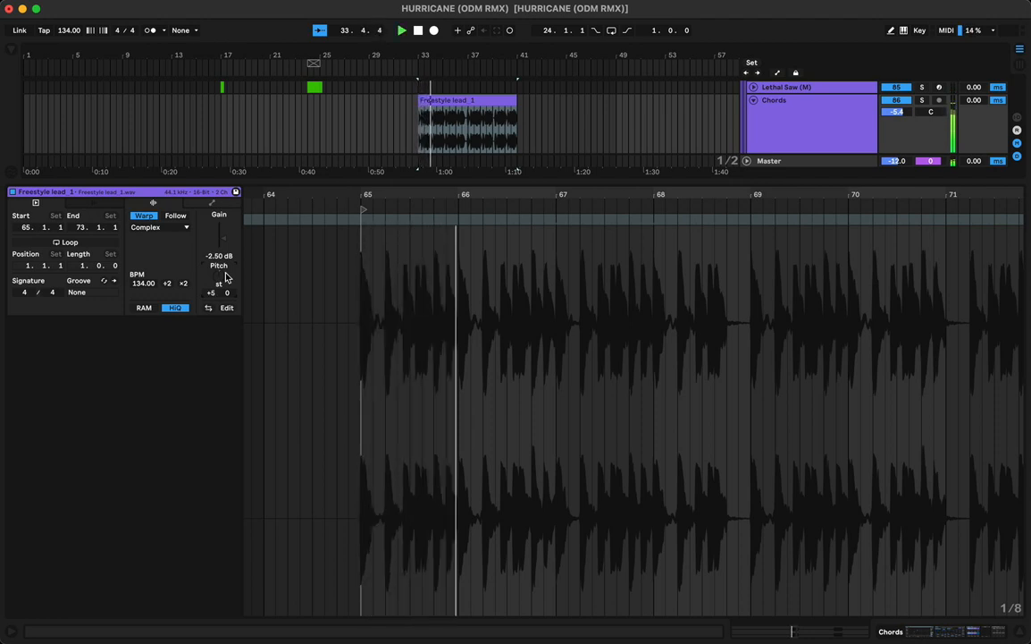
# Transpose the Freestyle lead_1 clip to -7 semitones and play it from bar 33
pyautogui.hotkey('shift', 'Down')
pyautogui.press('space')
pyautogui.press('space')
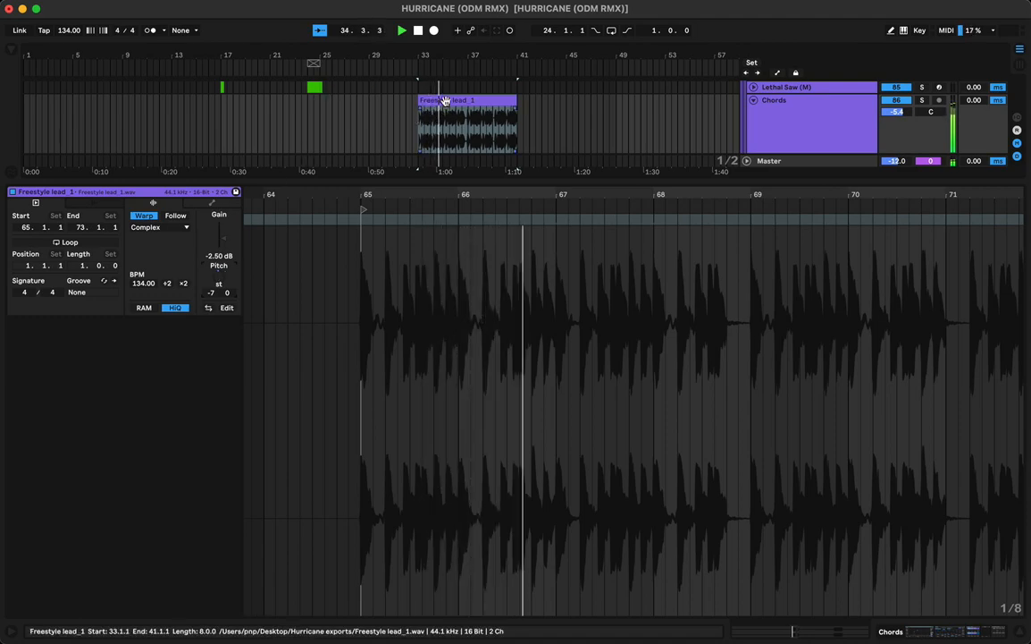
# Try the Freestyle lead_1 clip at bar 25 against the drop, then return it to bar 33
pyautogui.moveTo(447, 100); pyautogui.dragTo(348, 98)
pyautogui.press('space')
pyautogui.press('space')
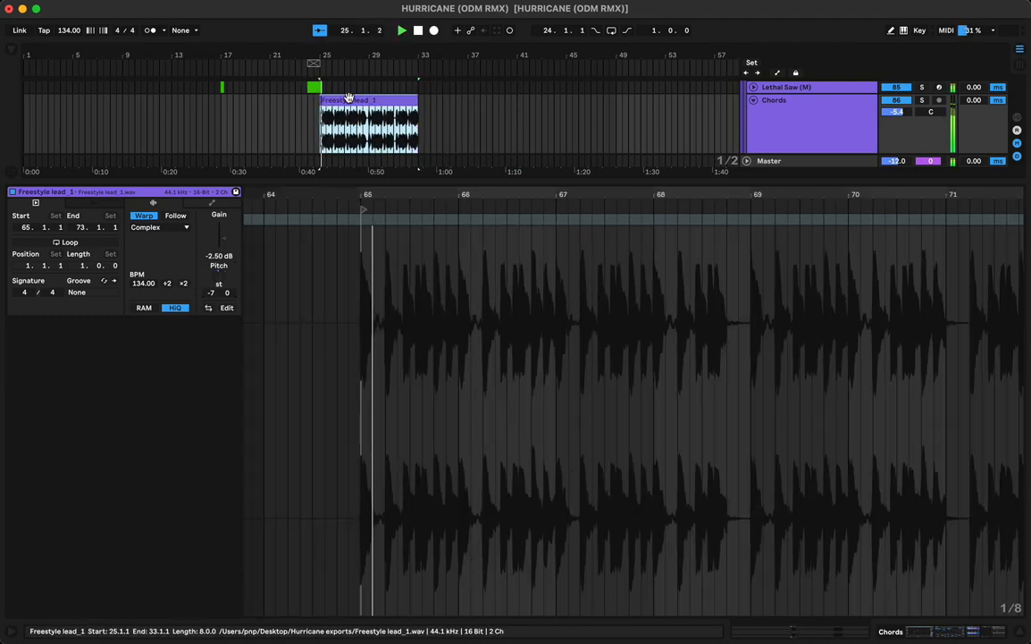
pyautogui.doubleClick(399, 182)
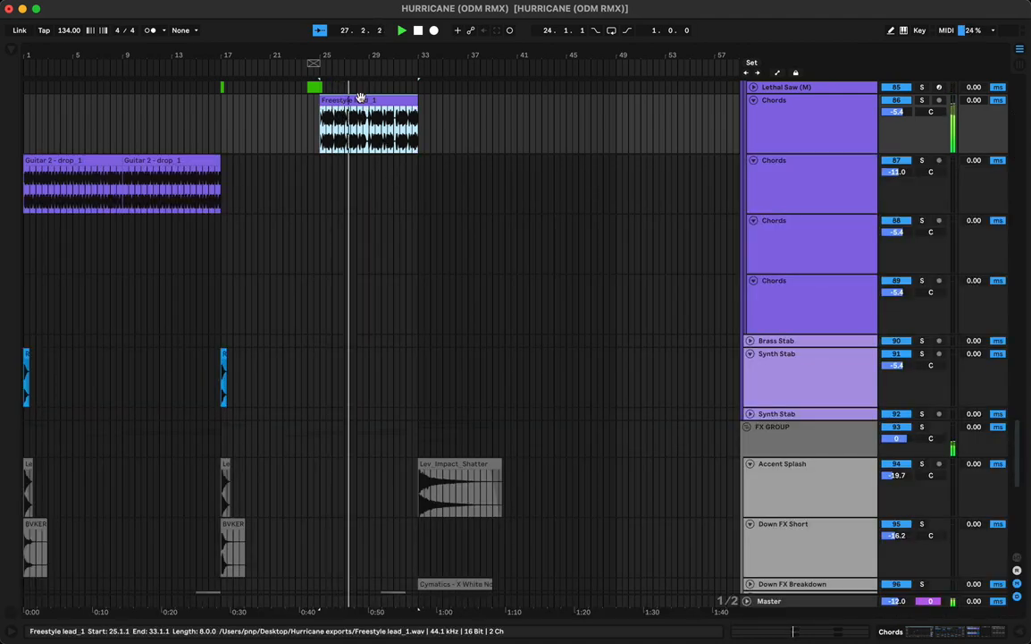
pyautogui.press('super+d')
pyautogui.moveTo(456, 106); pyautogui.dragTo(456, 105)
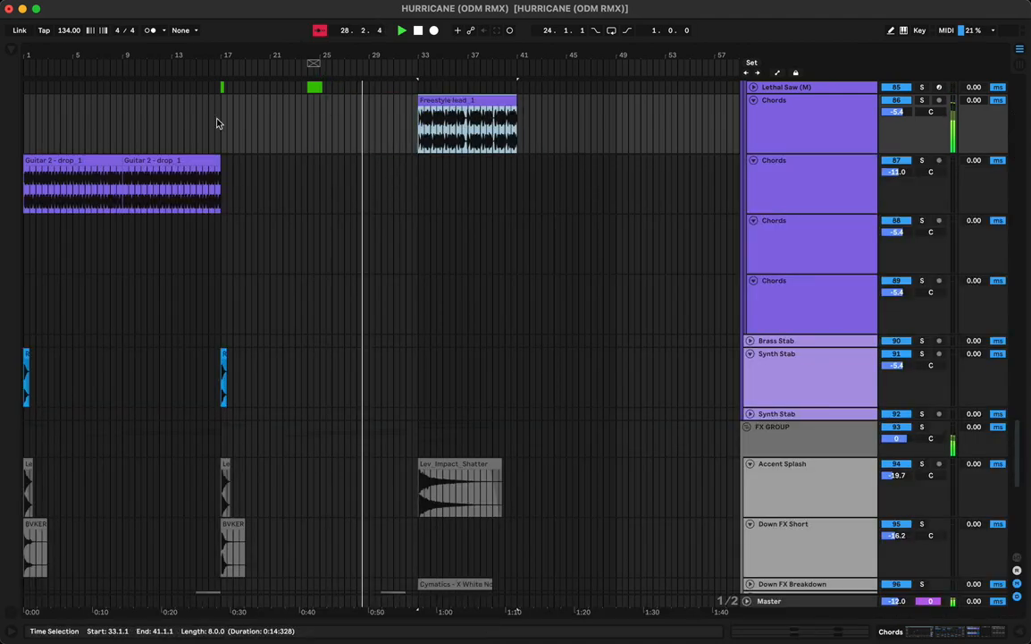
# Solo the Synth Stab track to check it, delete its clips at bars 1 and 17, and play the full mix from 17.1.1
pyautogui.click(223, 125)
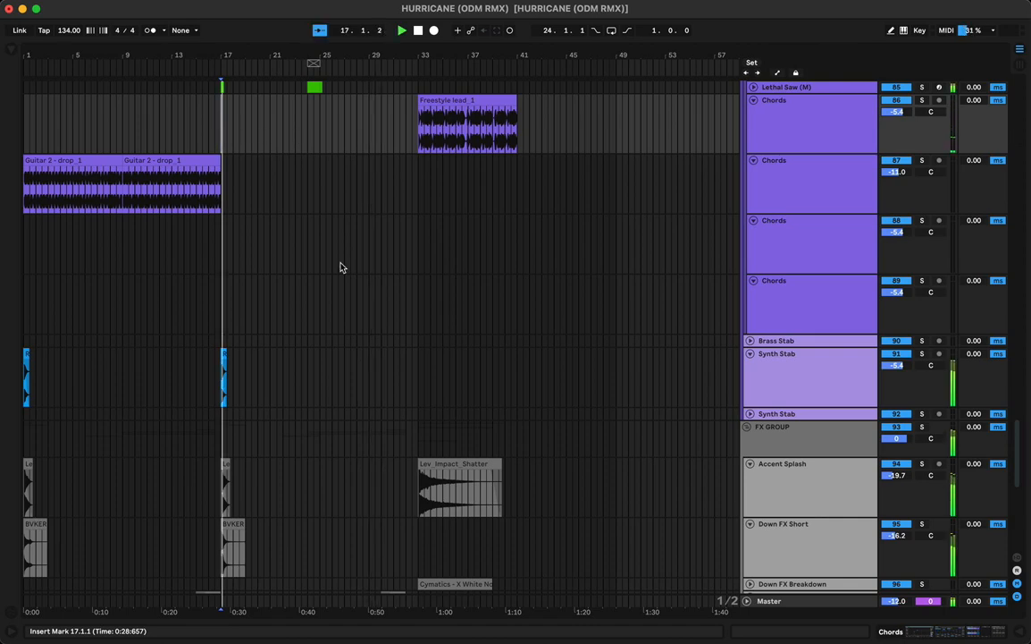
pyautogui.click(220, 355)
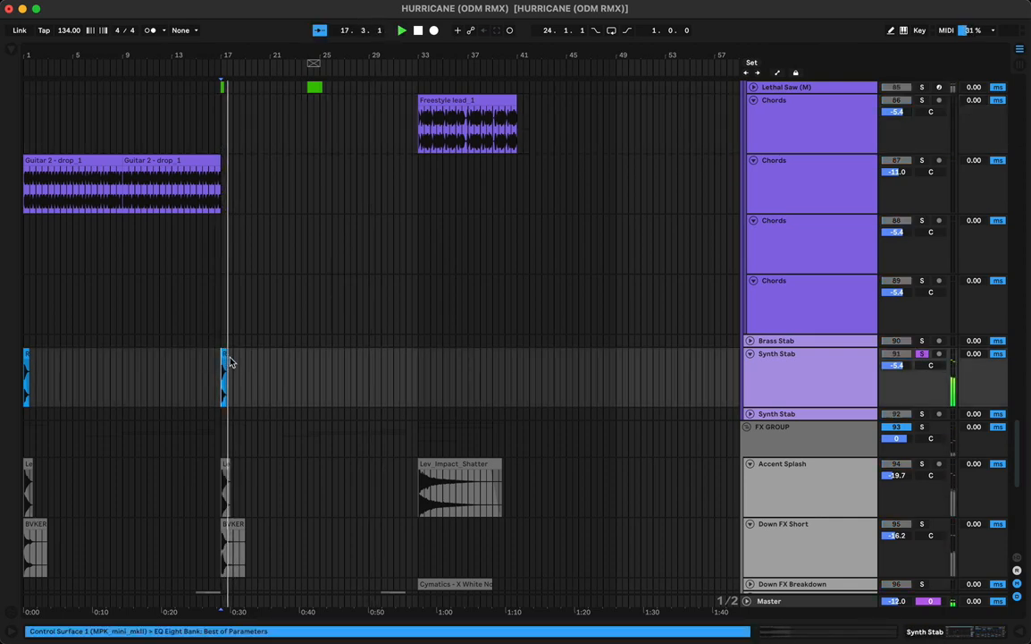
pyautogui.moveTo(224, 365); pyautogui.dragTo(2, 361)
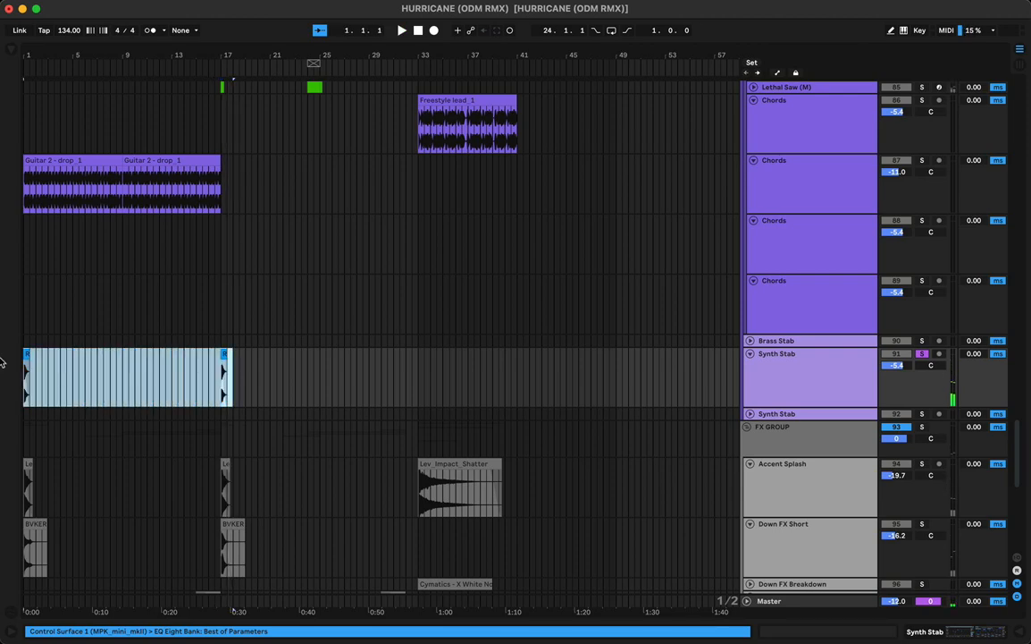
pyautogui.click(221, 391)
pyautogui.press('space')
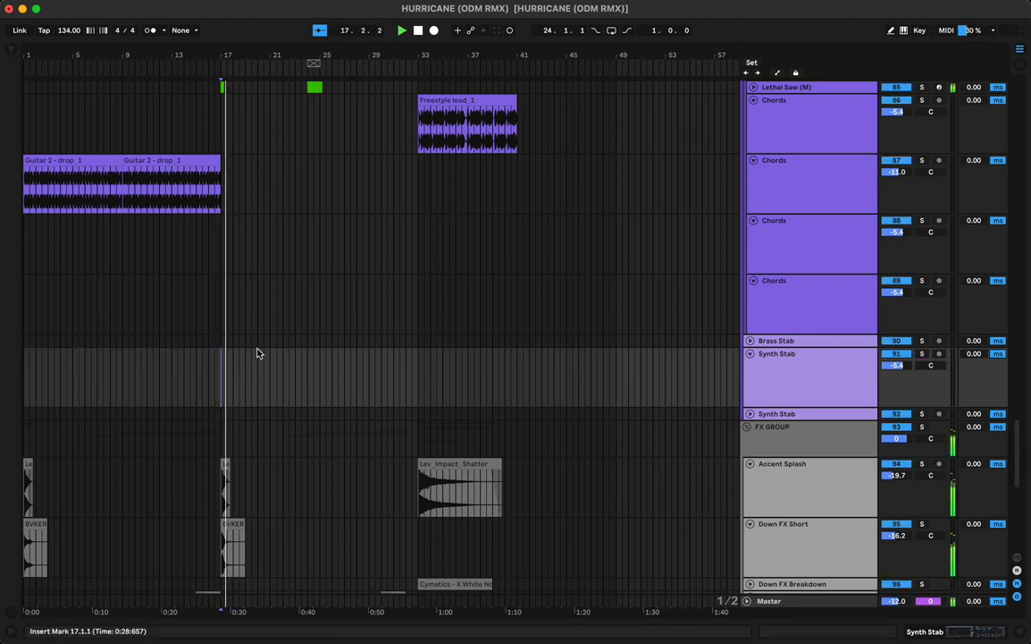
# Enable the Cymatics Multiband rack on Super Saw Chords 1 and Super Saw Chords 2, auditioning the hit from bar 17
pyautogui.scroll(6, 259, 340)
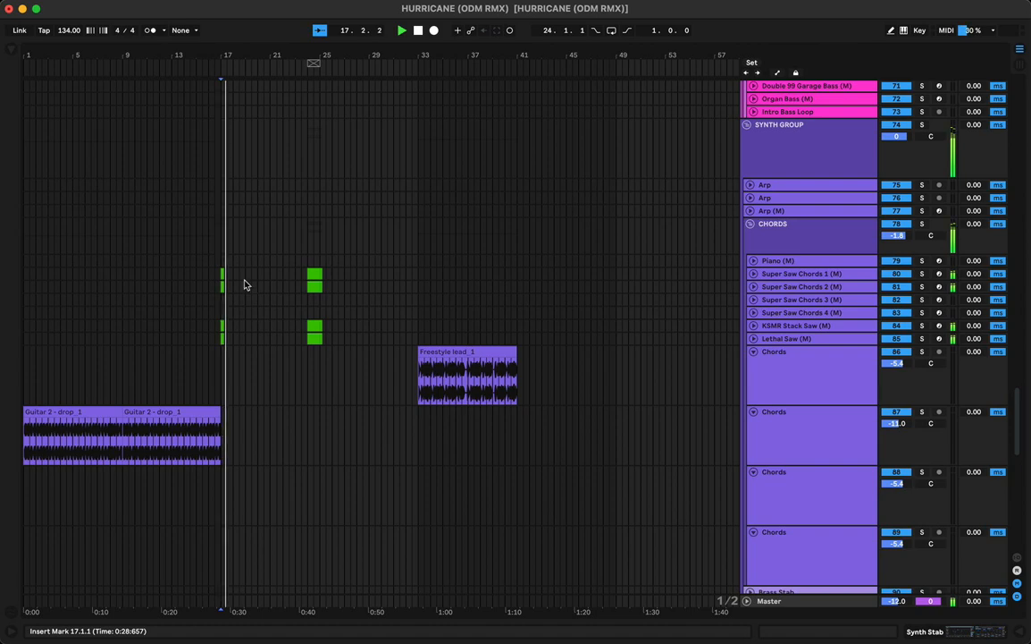
pyautogui.click(222, 287)
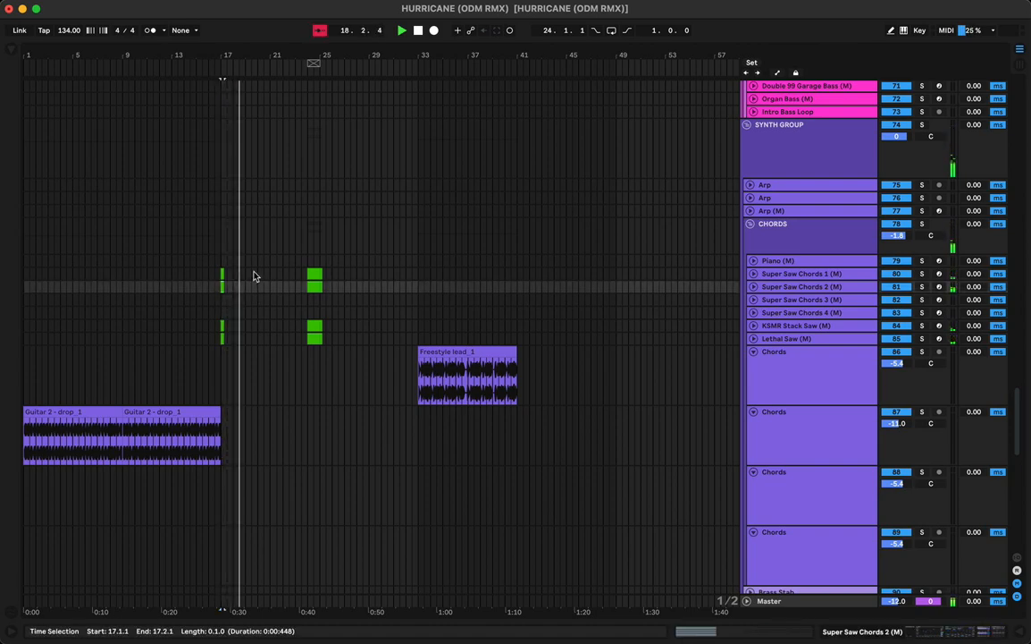
pyautogui.click(222, 273)
pyautogui.hotkey('shift', 'Tab')
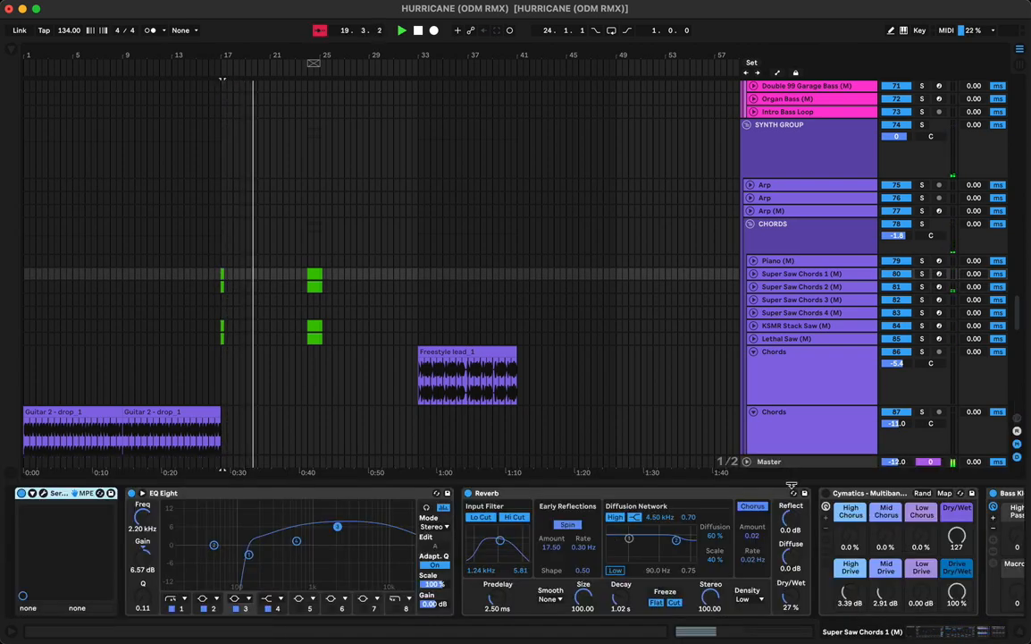
pyautogui.press('space')
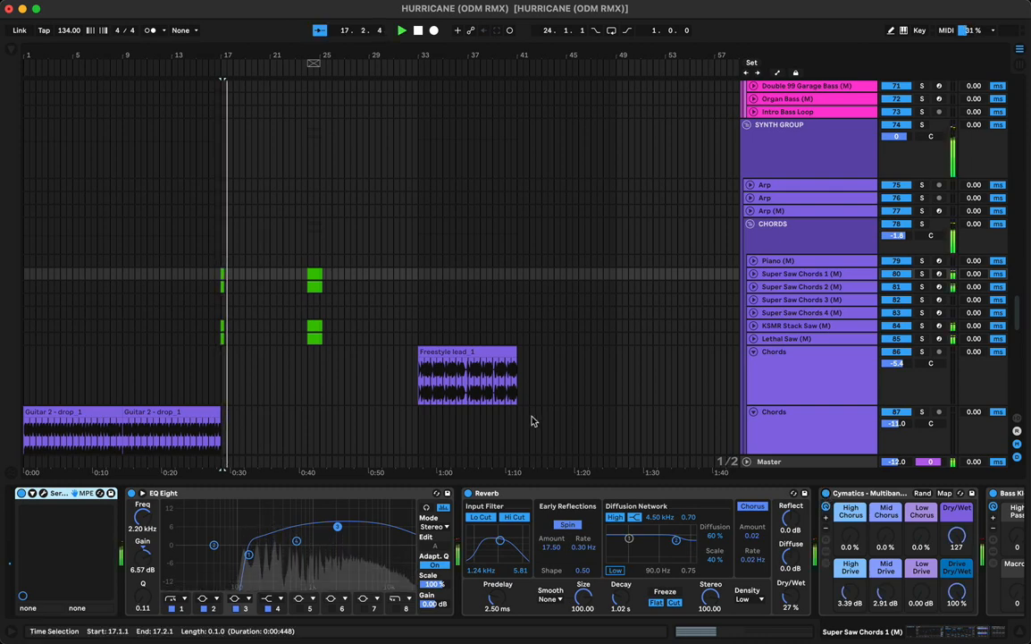
pyautogui.click(222, 286)
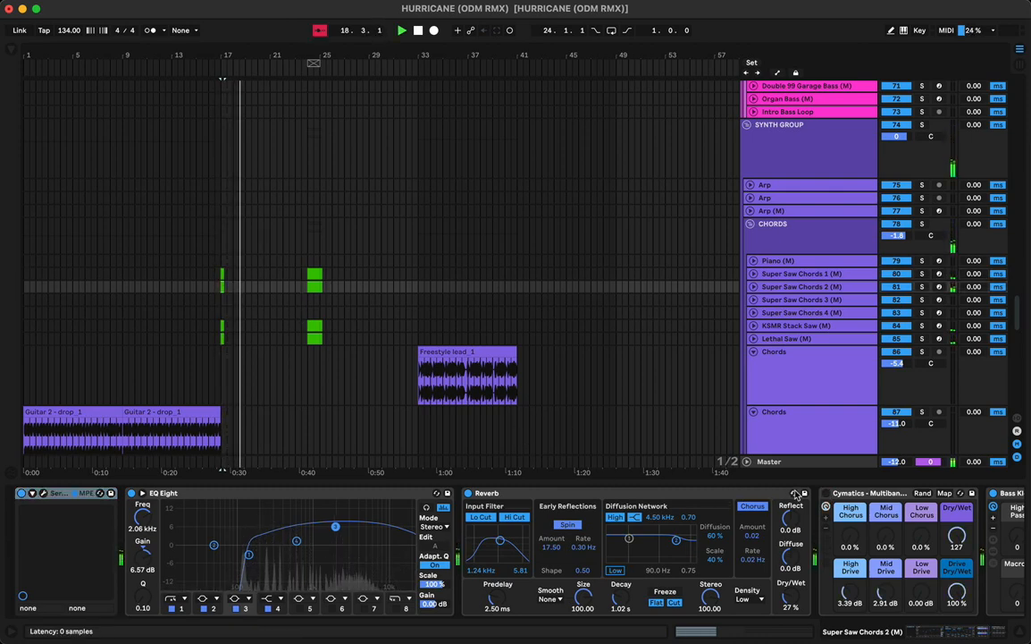
pyautogui.click(314, 286)
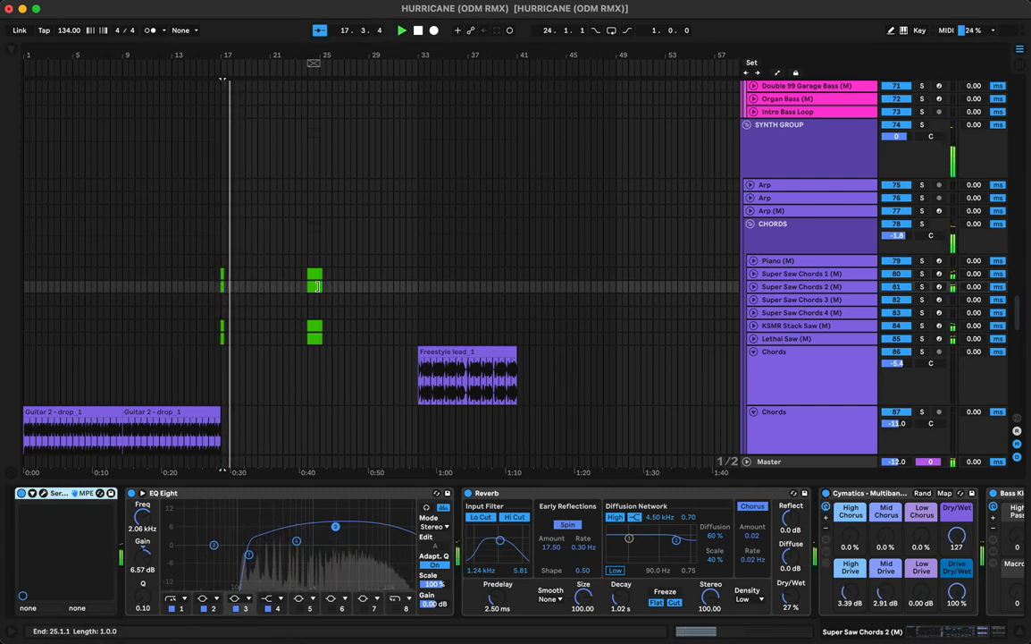
# Activate the Super Saw Chords 3 clips at bars 17 and 24, playing the hit from bar 17
pyautogui.click(222, 300)
pyautogui.press('0')
pyautogui.press('space')
pyautogui.press('space')
pyautogui.click(314, 300)
pyautogui.press('0')
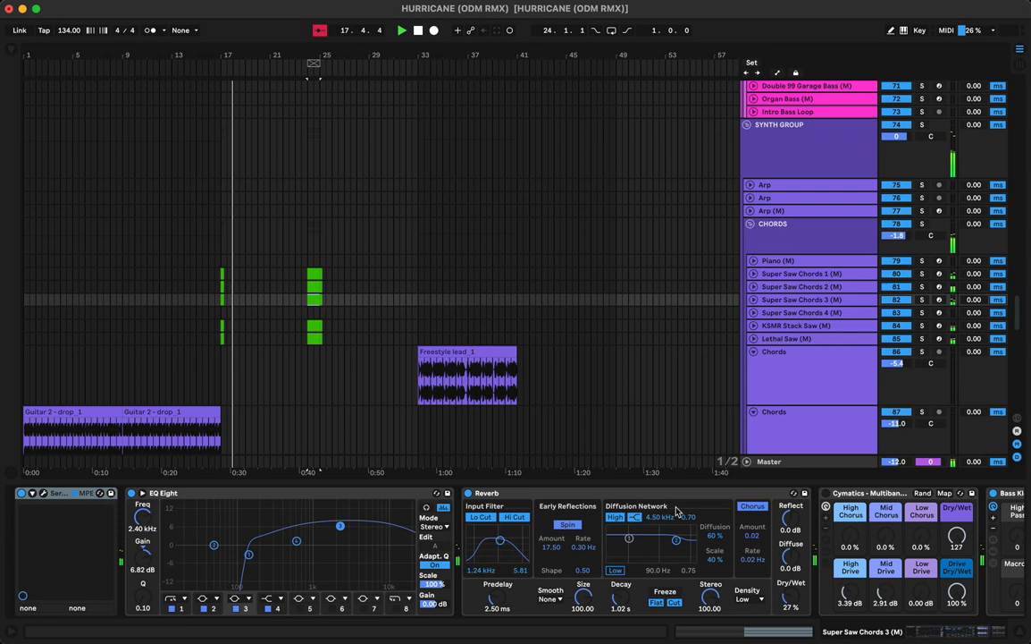
# Enable the Cymatics Multiband rack on Super Saw Chords 3 and play the saw chords from bars 24 and 17
pyautogui.click(825, 493)
pyautogui.press('space')
pyautogui.press('space')
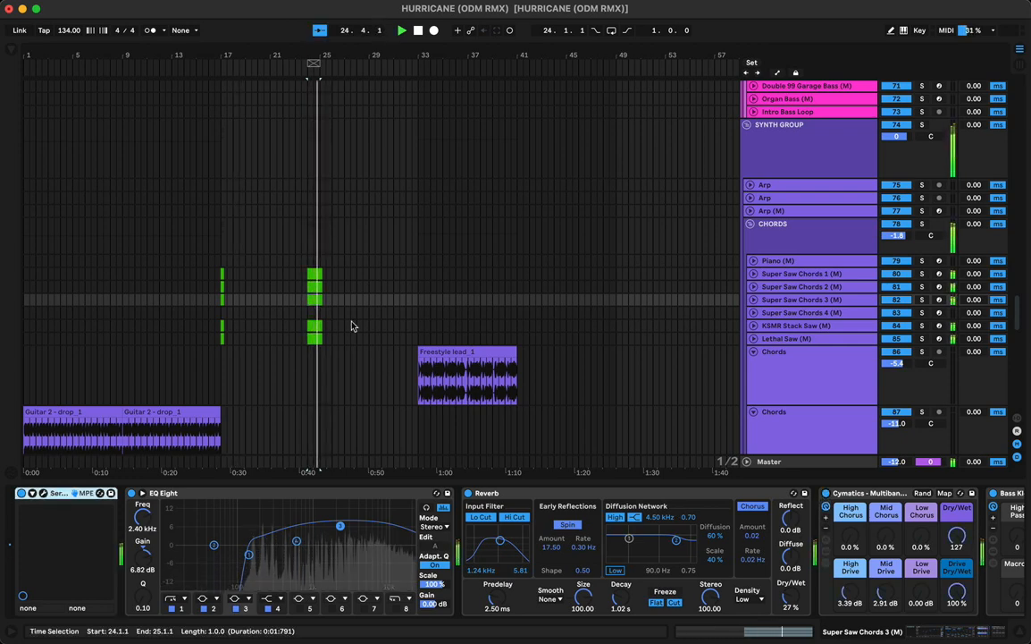
pyautogui.click(254, 279)
pyautogui.press('space')
pyautogui.press('space')
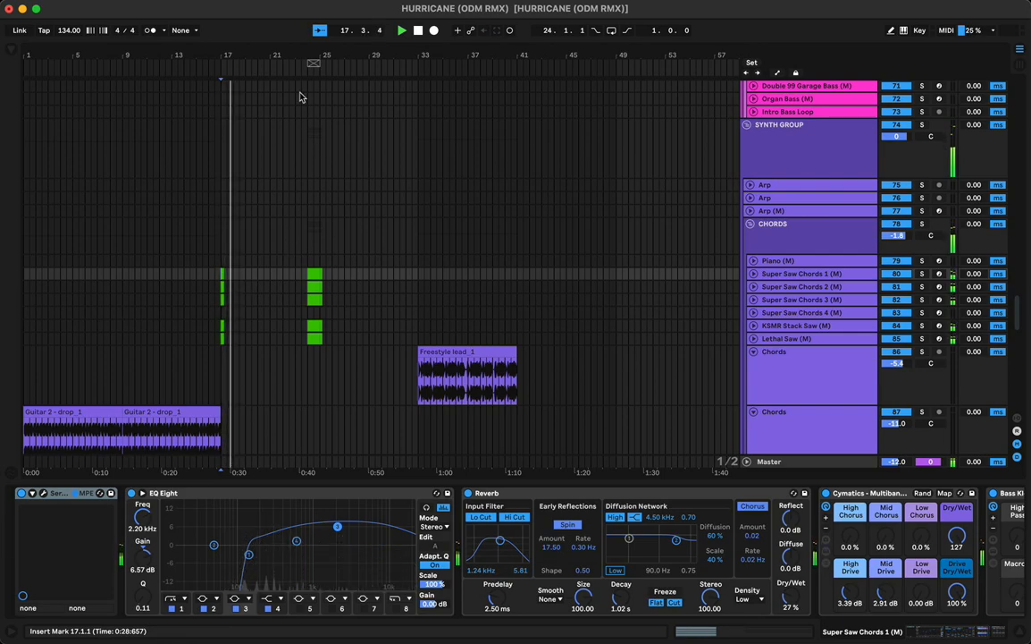
# Try duplicating the saw chord hits from bars 17 to 21 onto bar 21 and play them
pyautogui.moveTo(304, 54); pyautogui.dragTo(328, 42)
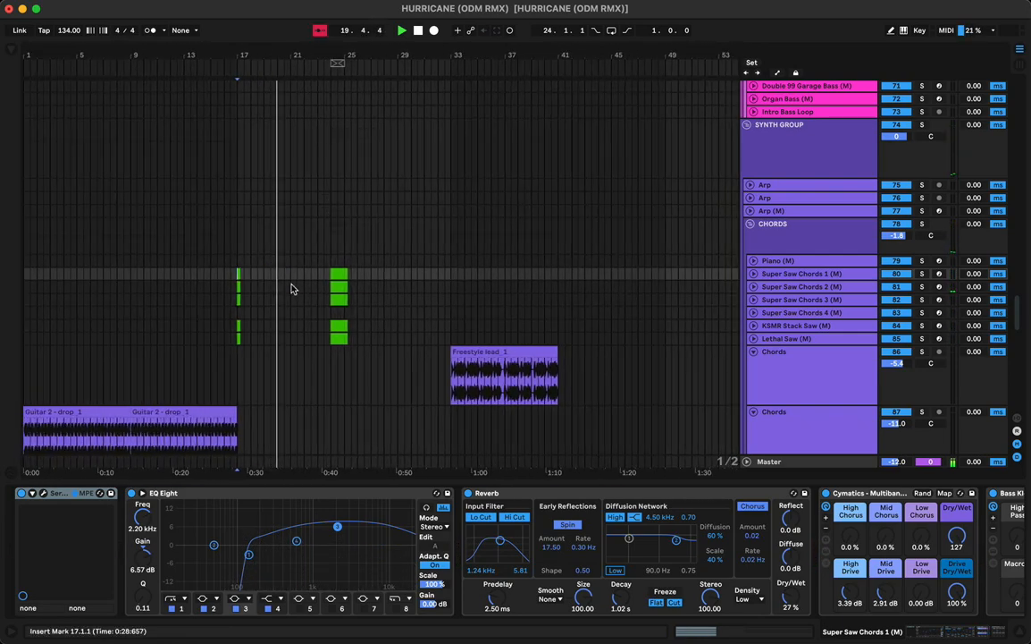
pyautogui.moveTo(288, 280); pyautogui.dragTo(239, 331)
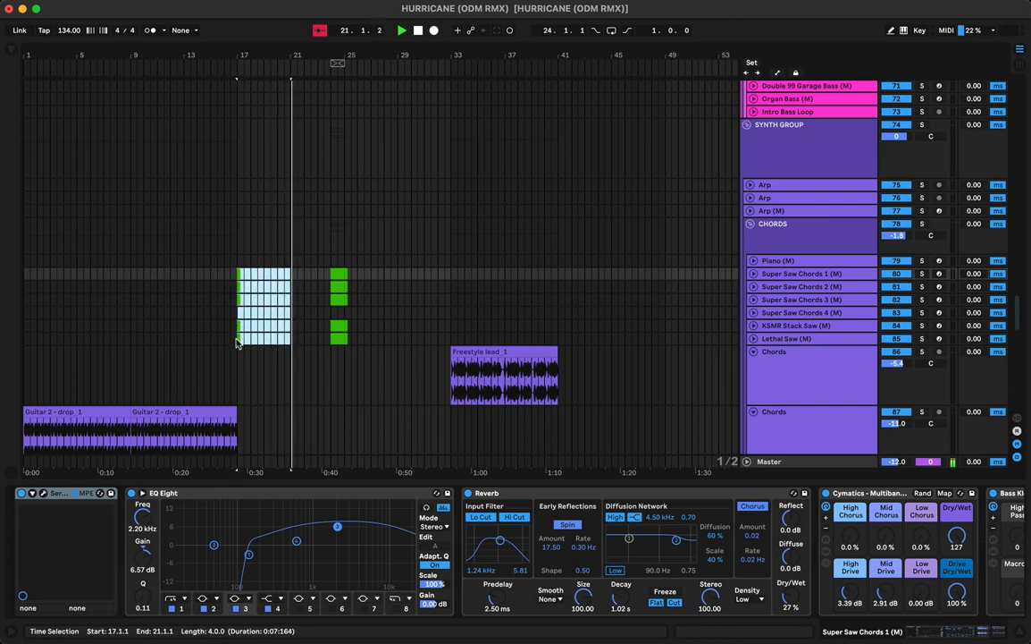
pyautogui.press('super+d')
pyautogui.press('space')
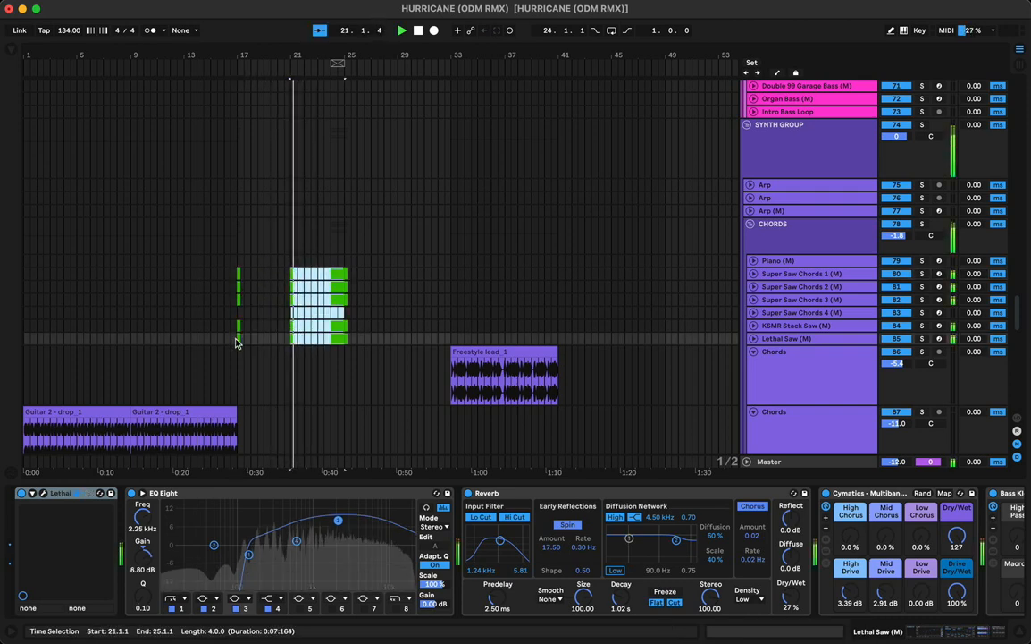
pyautogui.click(345, 247)
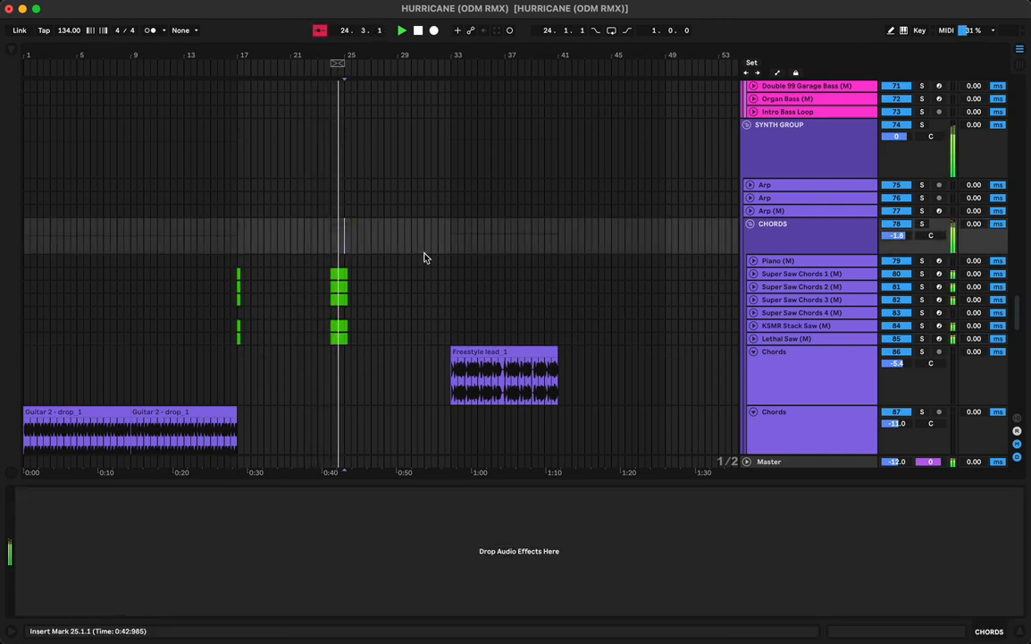
pyautogui.click(236, 273)
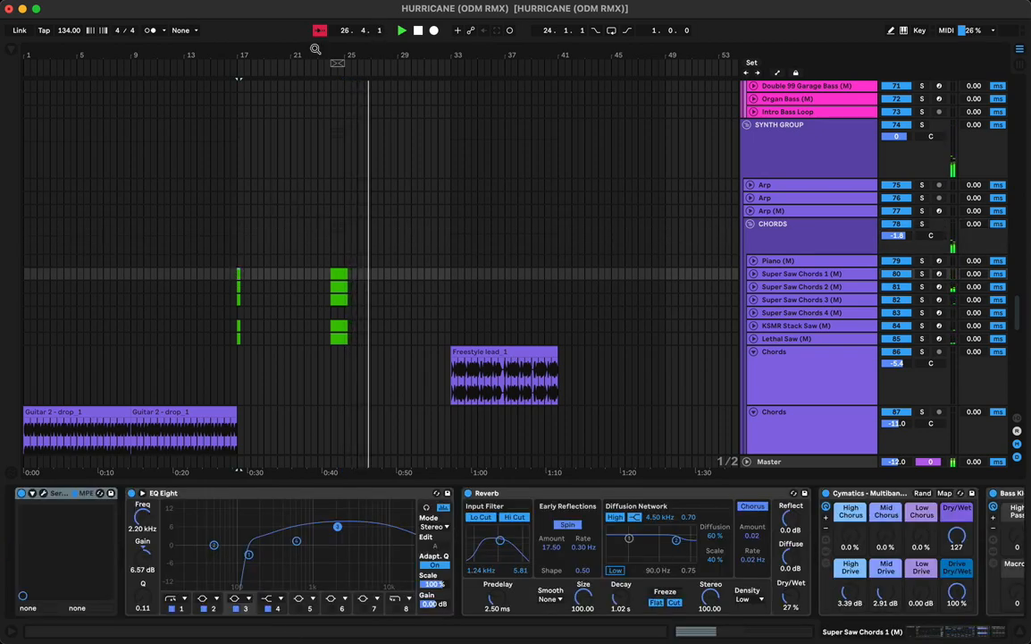
# Copy the short Pre Drop Vox chop from before bar 9 to 20.4.1 and play it
pyautogui.moveTo(315, 50); pyautogui.dragTo(260, 52)
pyautogui.scroll(-15, 261, 239)
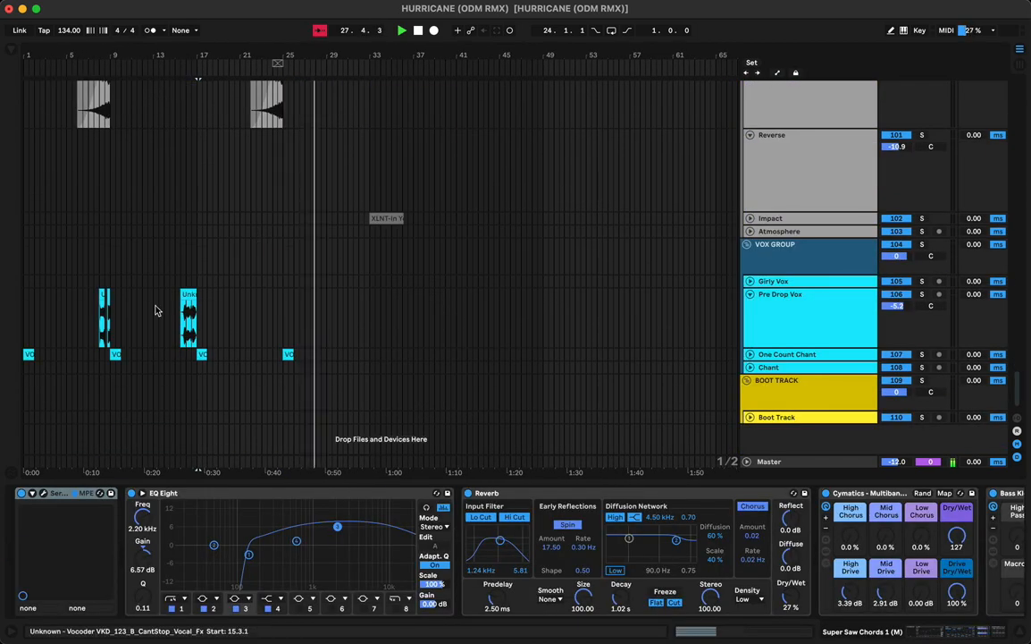
pyautogui.click(106, 293)
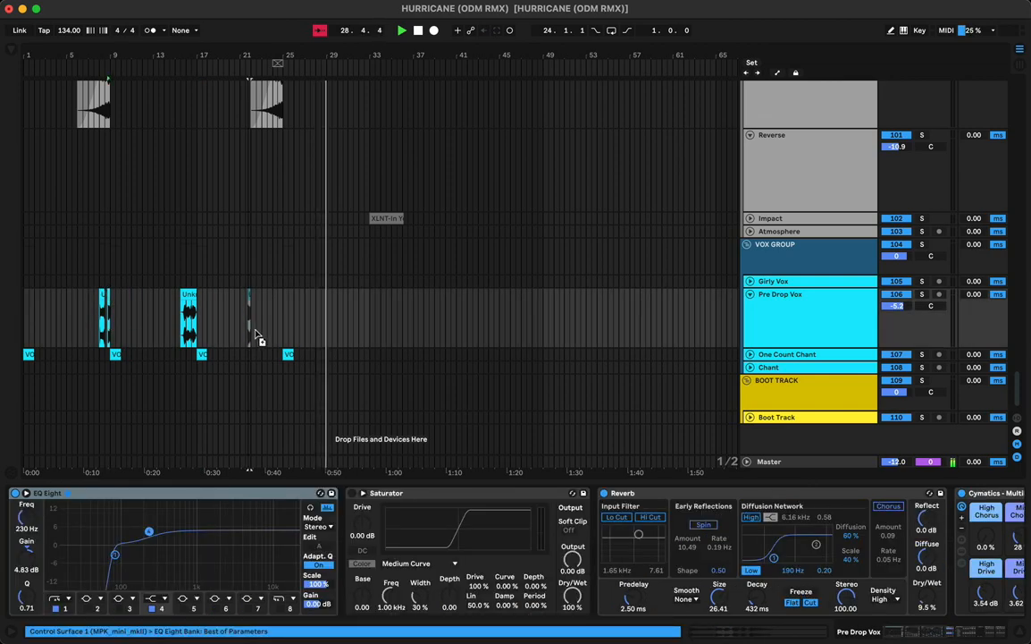
pyautogui.moveTo(222, 329); pyautogui.dragTo(239, 327)
pyautogui.press('space')
pyautogui.press('space')
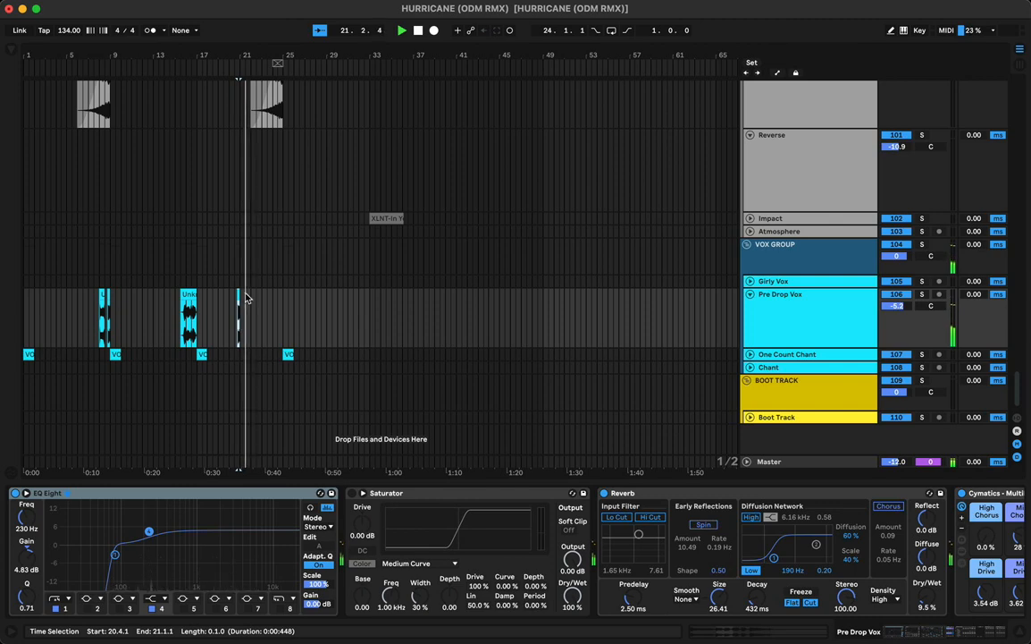
# Duplicate the Pre Drop Vox section from bars 17 to 25 onto bars 25 to 33, auditioning from bars 29 and 17
pyautogui.click(181, 307)
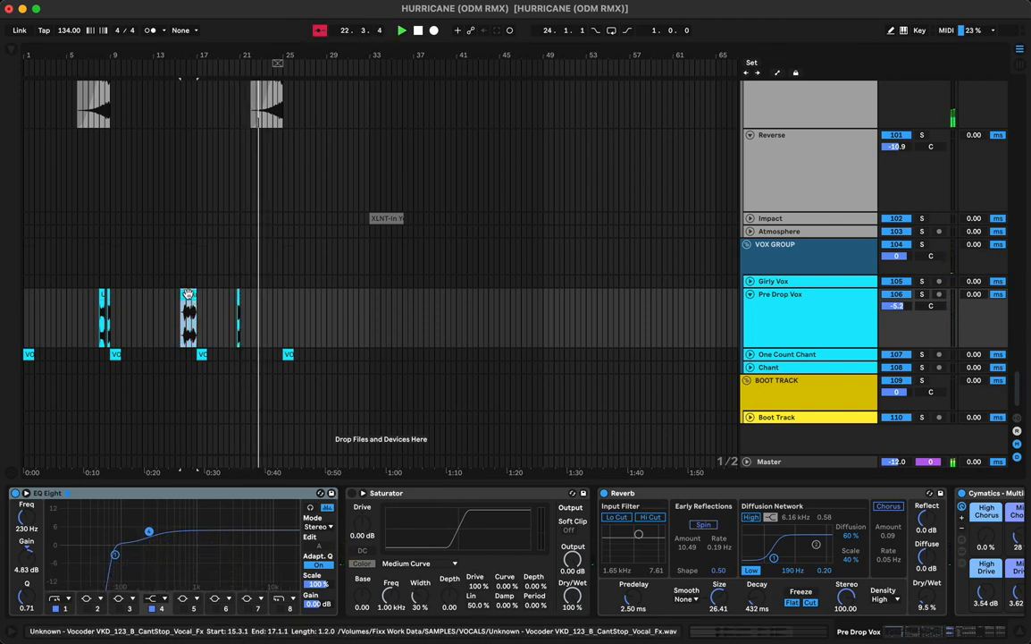
pyautogui.moveTo(199, 324); pyautogui.dragTo(279, 326)
pyautogui.press('super+d')
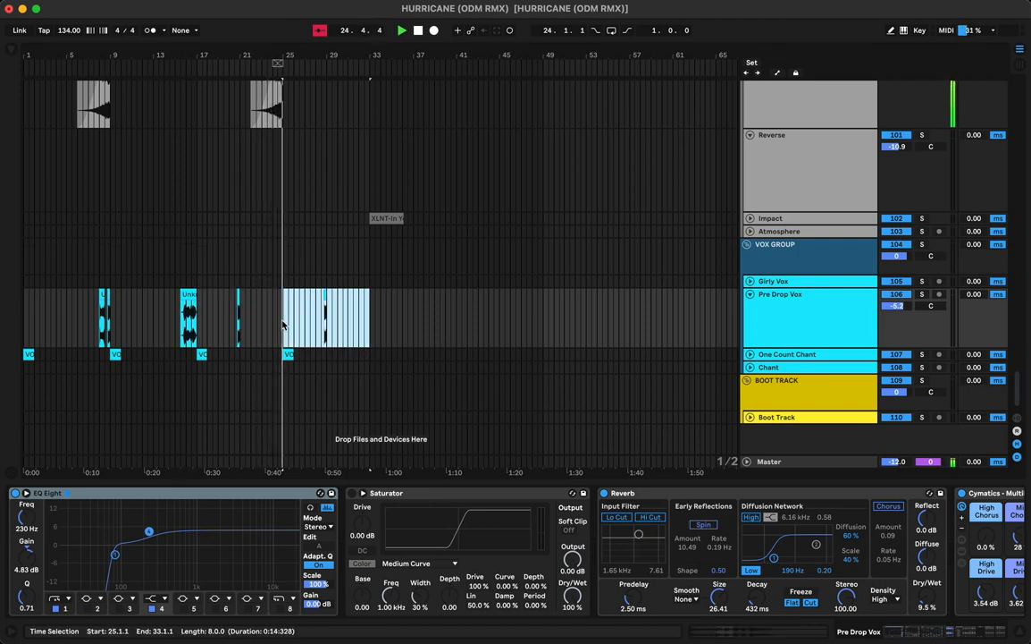
pyautogui.click(318, 257)
pyautogui.click(195, 252)
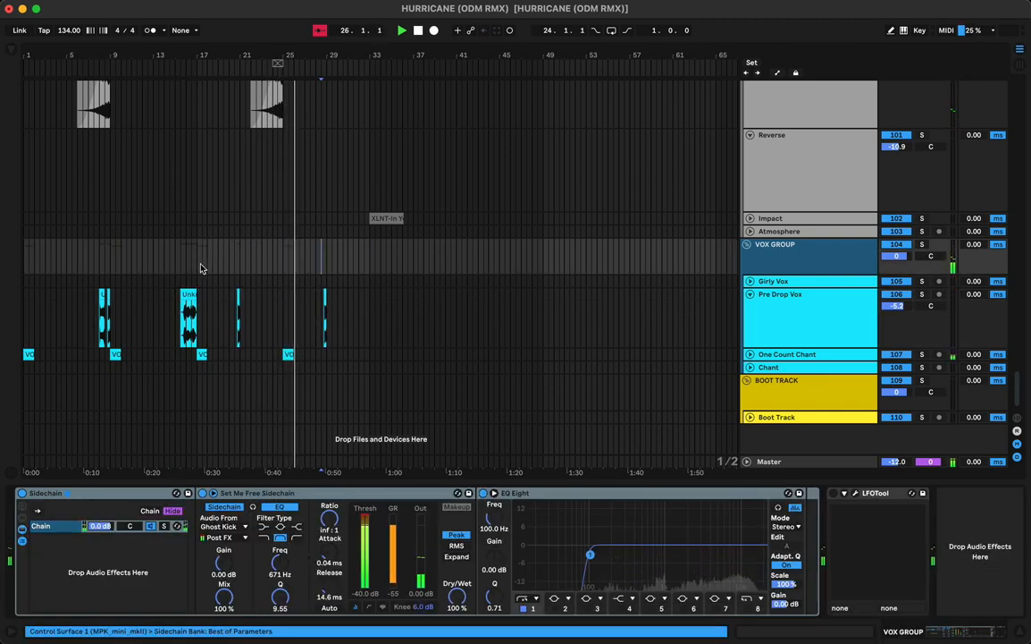
pyautogui.click(327, 246)
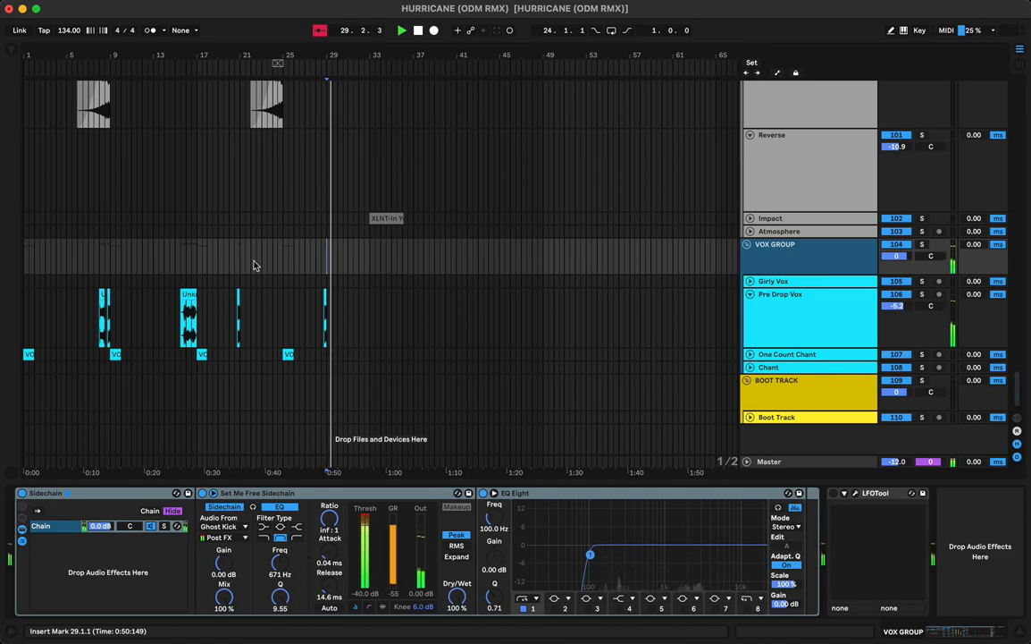
pyautogui.click(197, 282)
pyautogui.press('space')
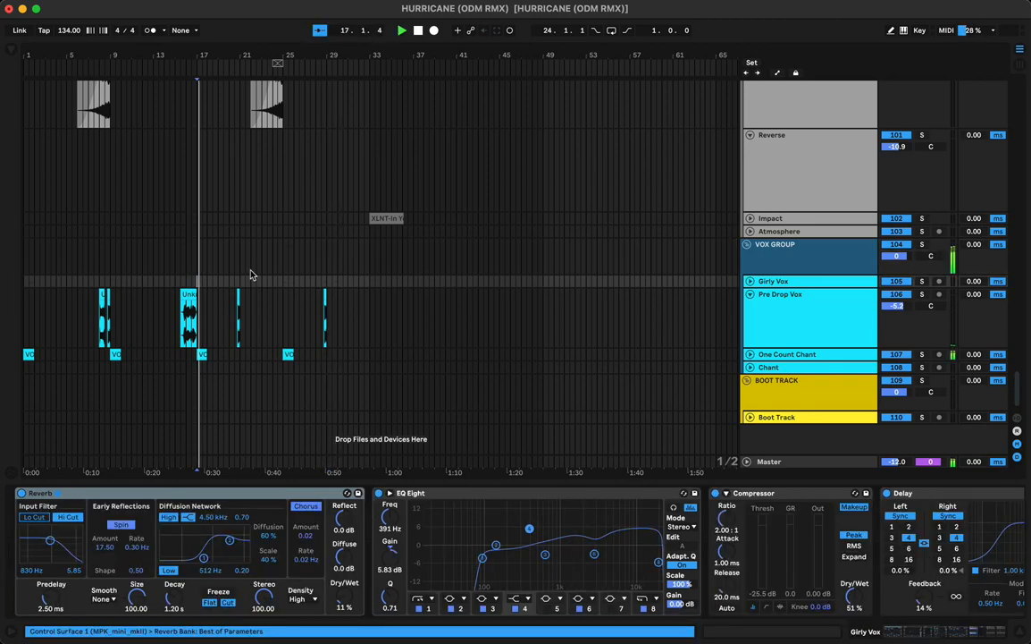
# Shorten the bar 17 hits on the Super Saw, KSMR Stack Saw and Lethal Saw tracks to about an eighth note and play from 17.1.1
pyautogui.scroll(15, 188, 214)
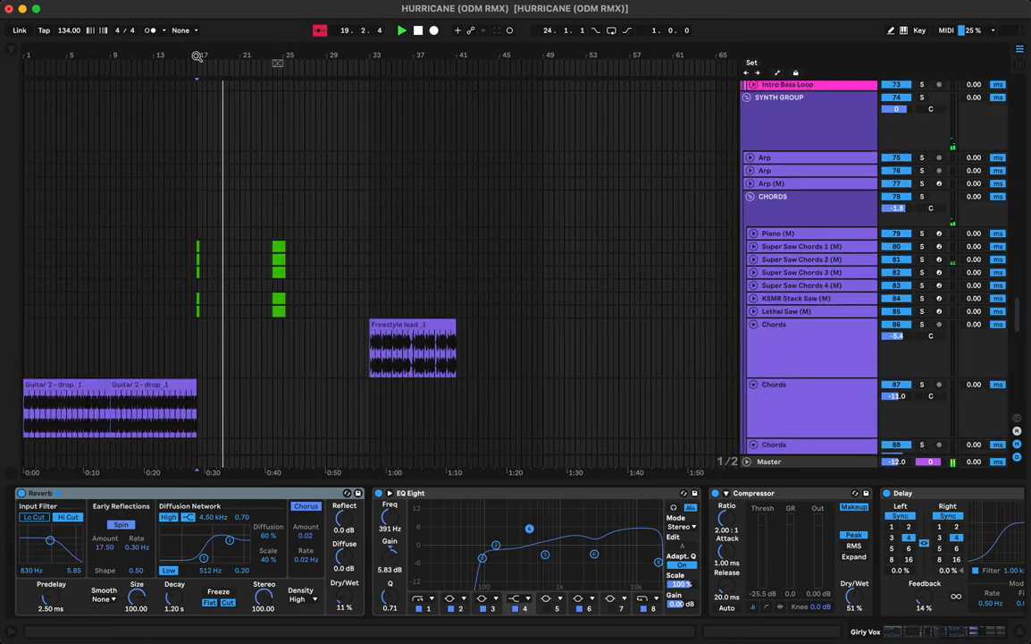
pyautogui.moveTo(197, 57); pyautogui.dragTo(207, 147)
pyautogui.moveTo(221, 241); pyautogui.dragTo(244, 334)
pyautogui.press('Delete')
pyautogui.click(207, 216)
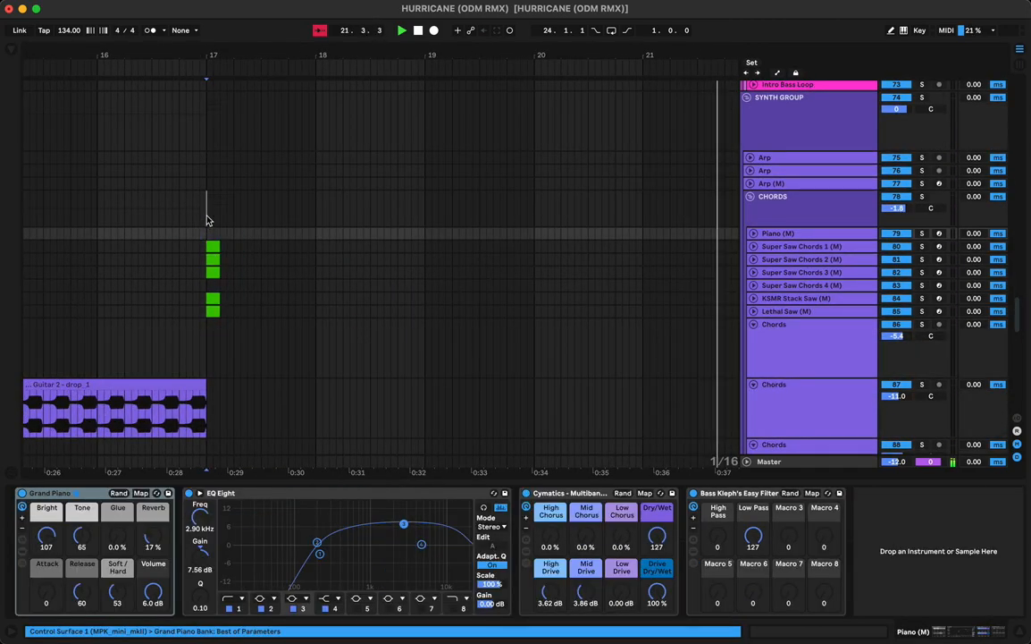
pyautogui.press('space')
pyautogui.press('space')
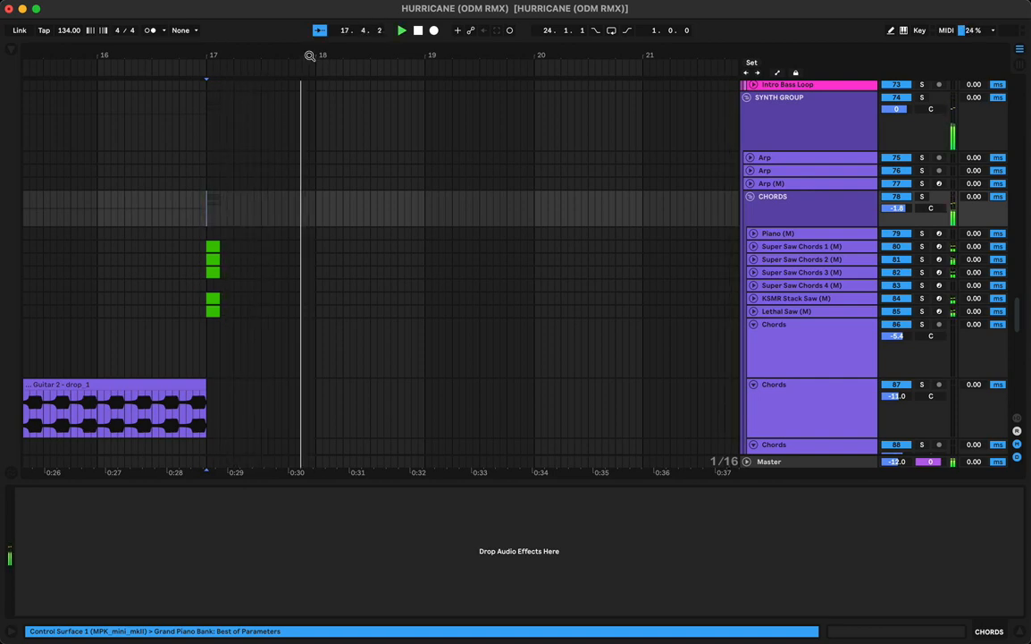
# Shorten the bar 25 hits on the Super Saw, KSMR Stack Saw and Lethal Saw tracks to about an eighth note
pyautogui.moveTo(309, 55); pyautogui.dragTo(308, 12)
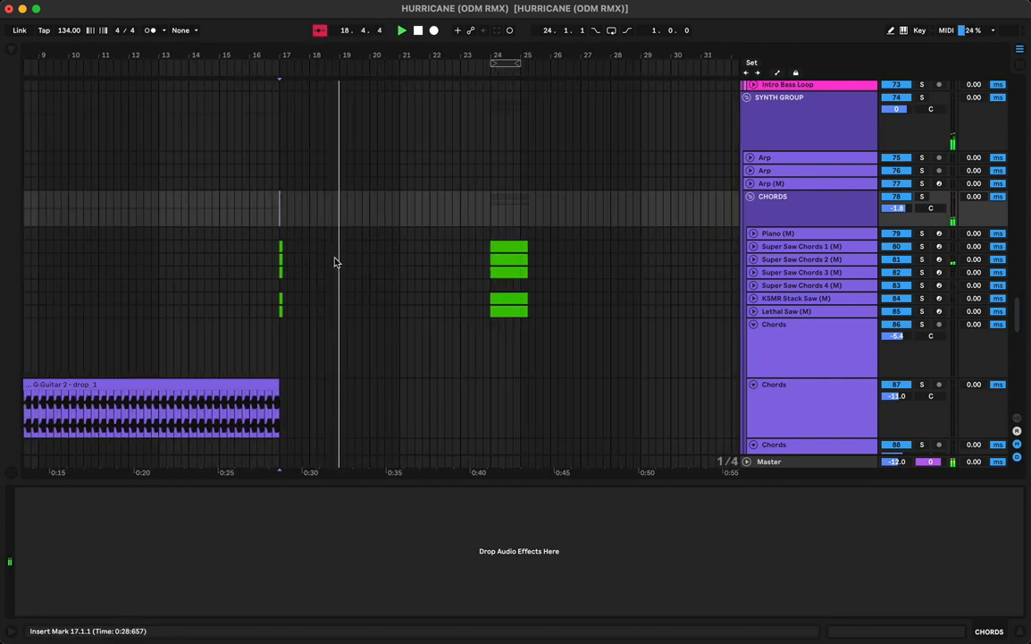
pyautogui.moveTo(313, 243); pyautogui.dragTo(280, 313)
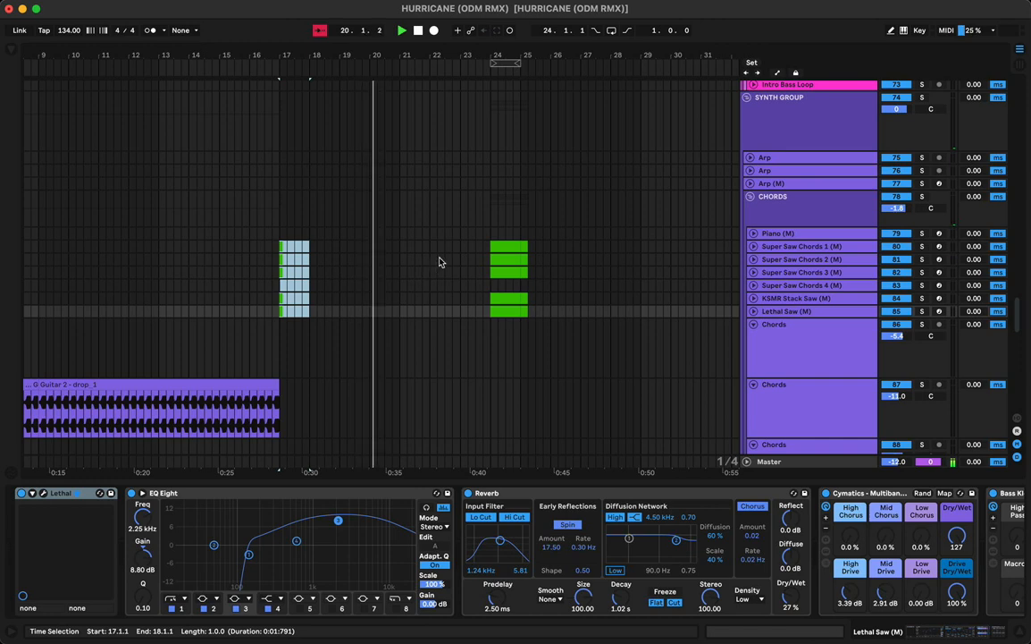
pyautogui.moveTo(536, 247); pyautogui.dragTo(524, 313)
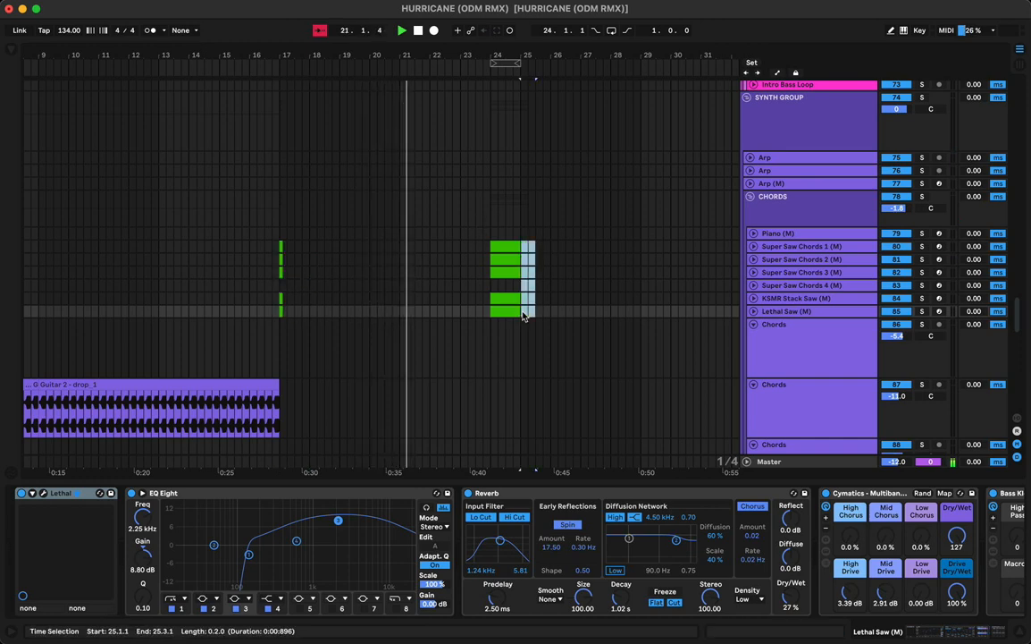
pyautogui.press('Delete')
pyautogui.click(505, 158)
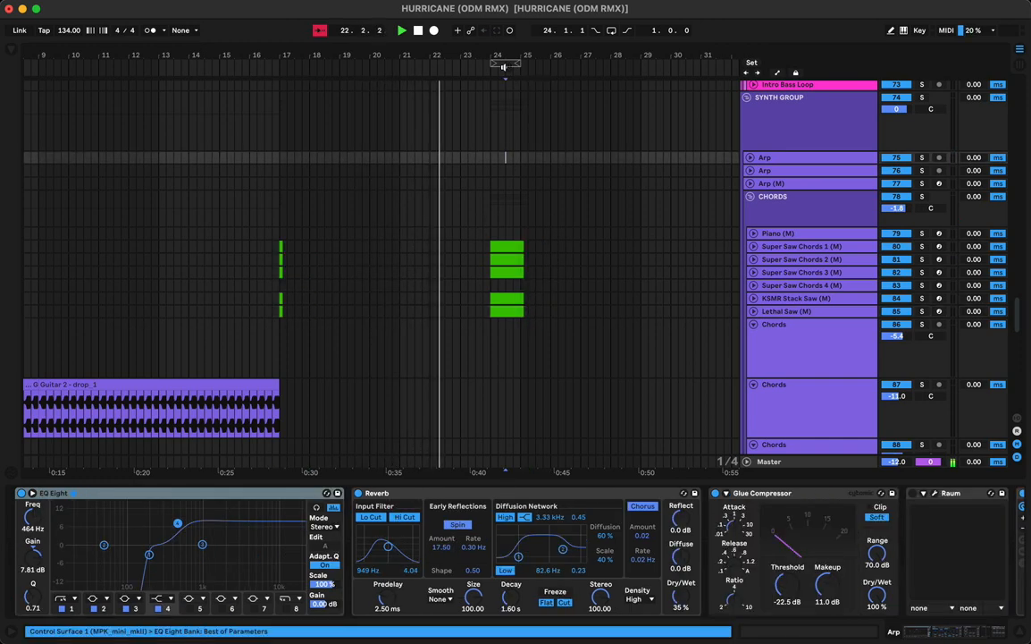
# Play through bars 25 to 32 while reviewing the chord, drum loop, vox and Drop Bass tracks in the arrangement
pyautogui.moveTo(503, 67); pyautogui.dragTo(340, 51)
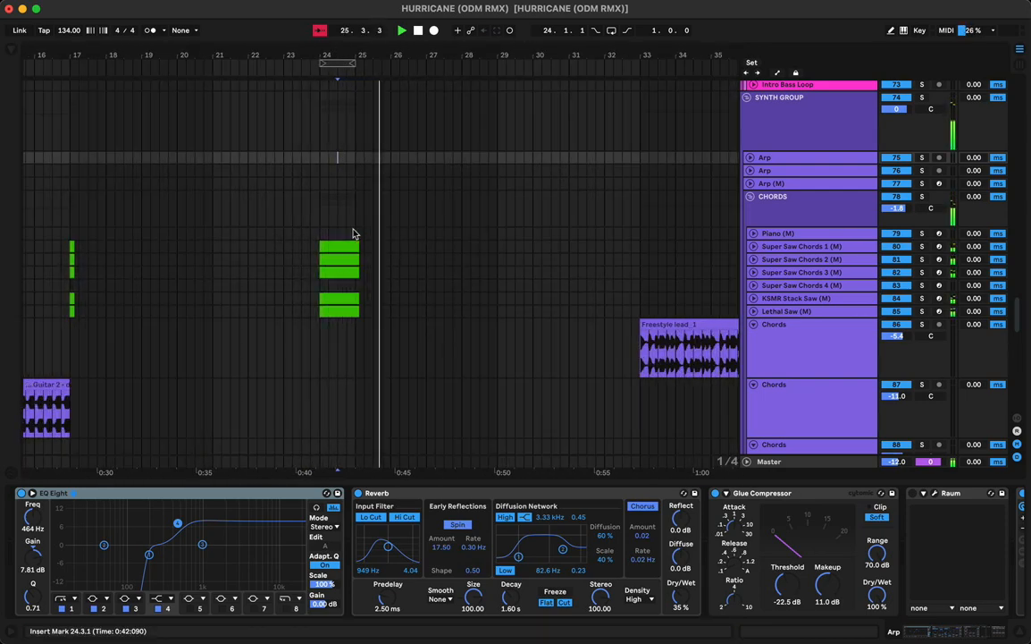
pyautogui.click(71, 246)
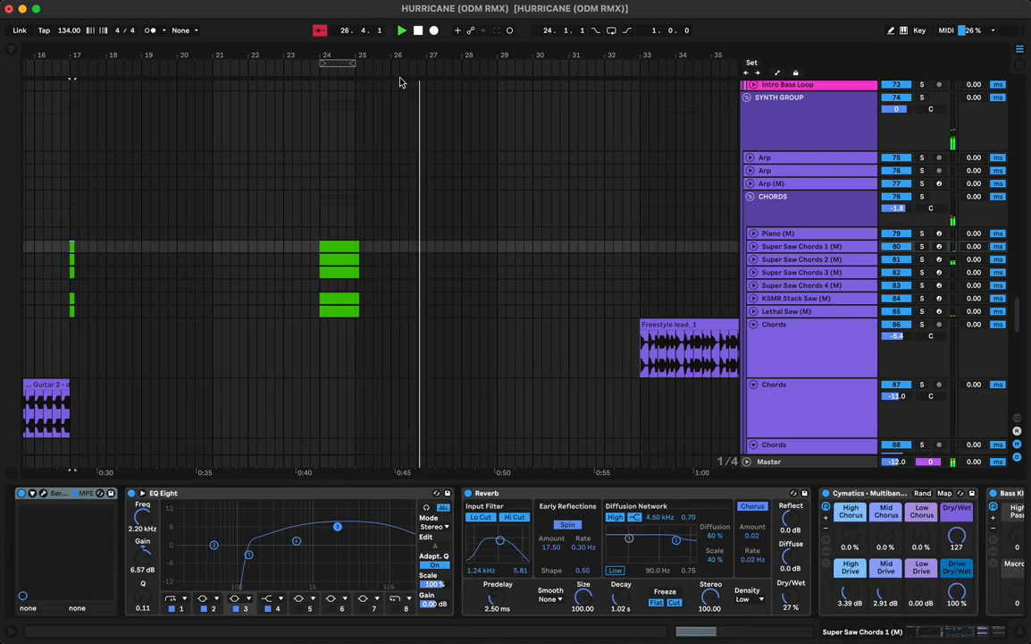
pyautogui.moveTo(418, 52); pyautogui.dragTo(339, 36)
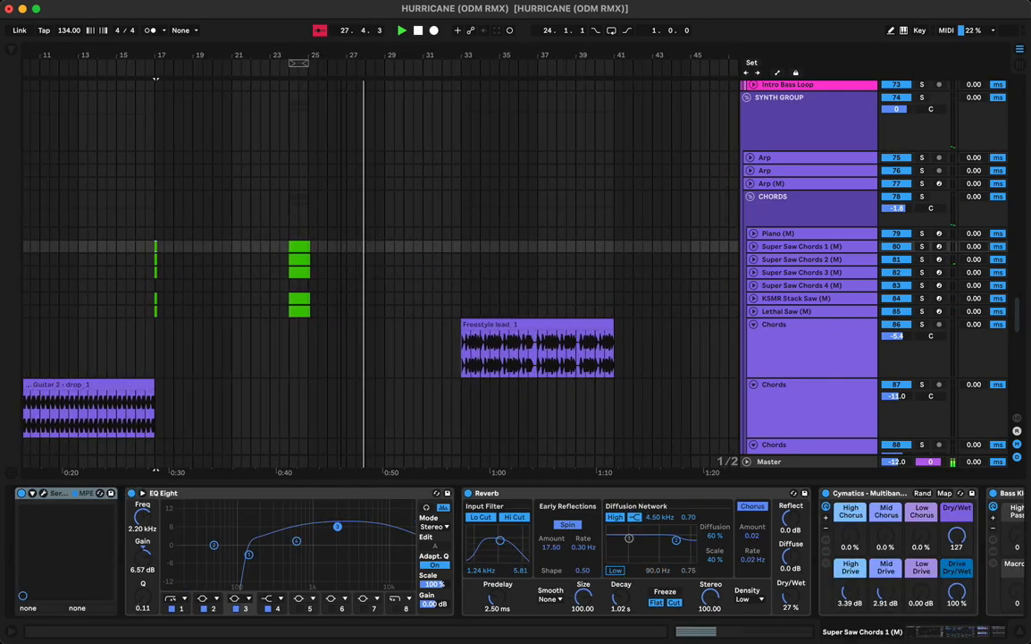
pyautogui.scroll(15, 345, 202)
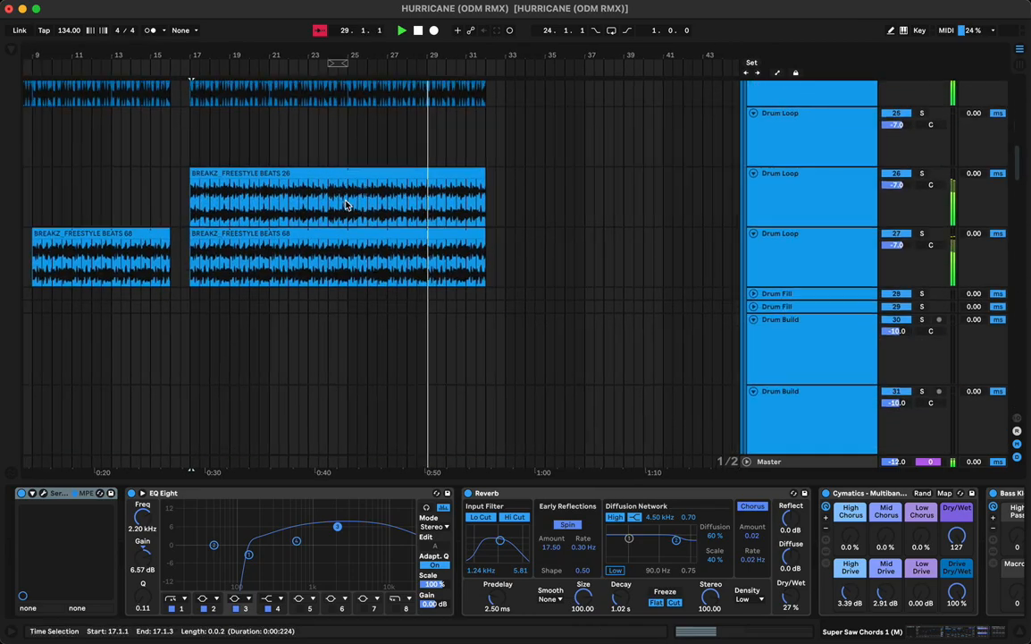
pyautogui.scroll(-20, 347, 204)
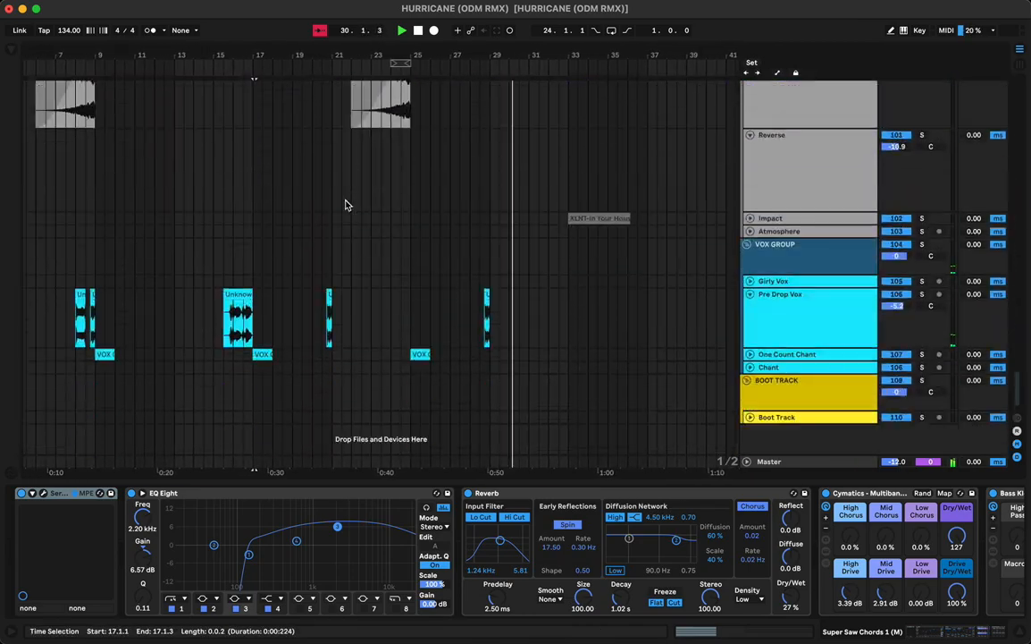
pyautogui.scroll(15, 347, 205)
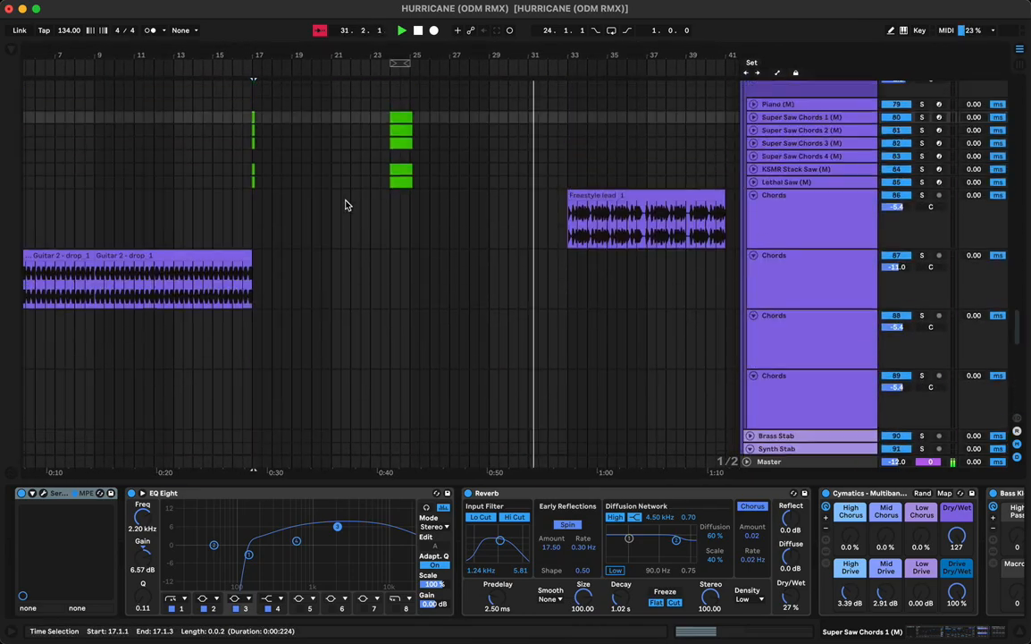
pyautogui.scroll(8, 347, 205)
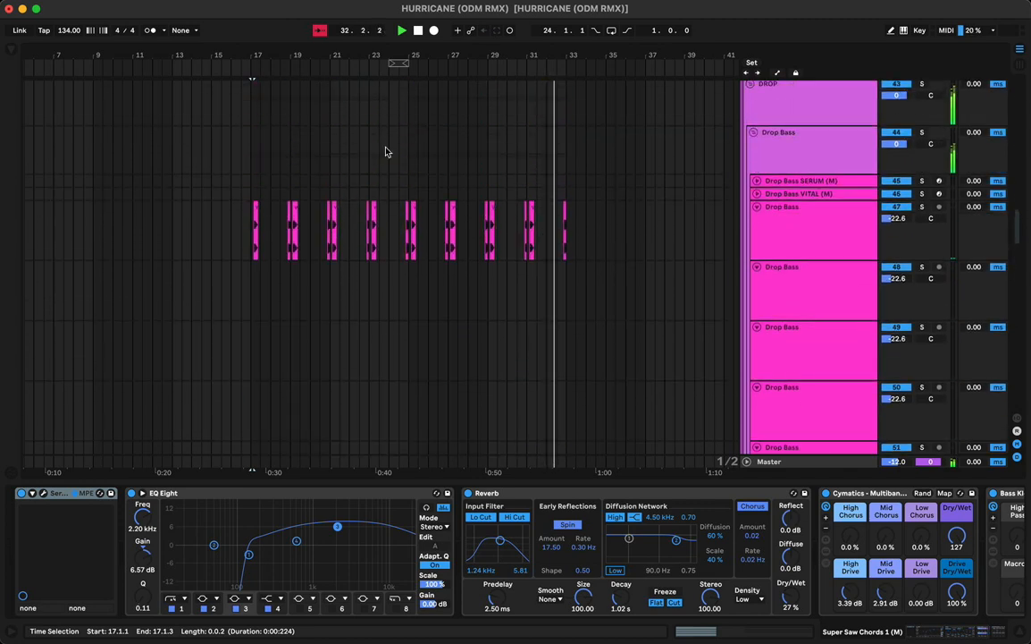